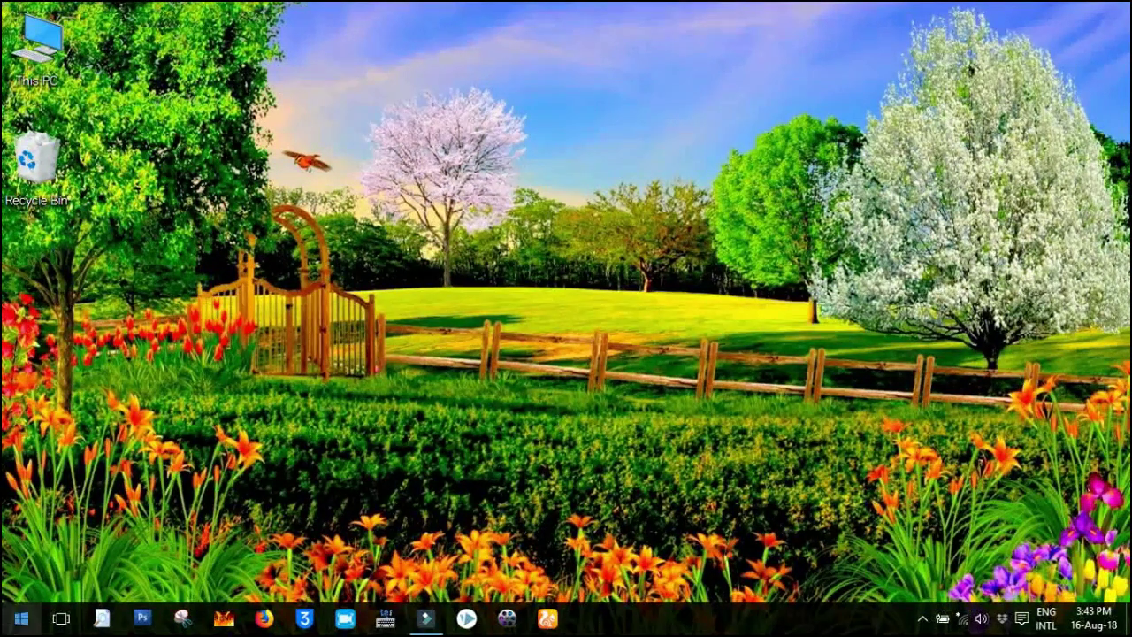
Launch Word from the Start menu and create a new blank document
{"action": "left_click", "coordinate": [21, 618]}
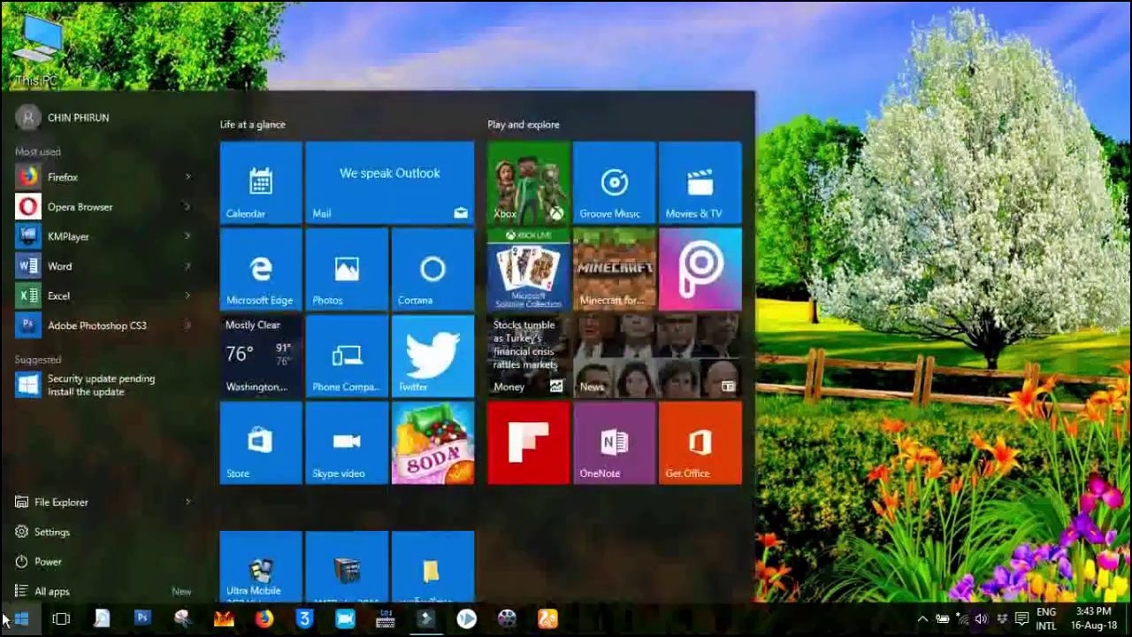
{"action": "left_click", "coordinate": [87, 262]}
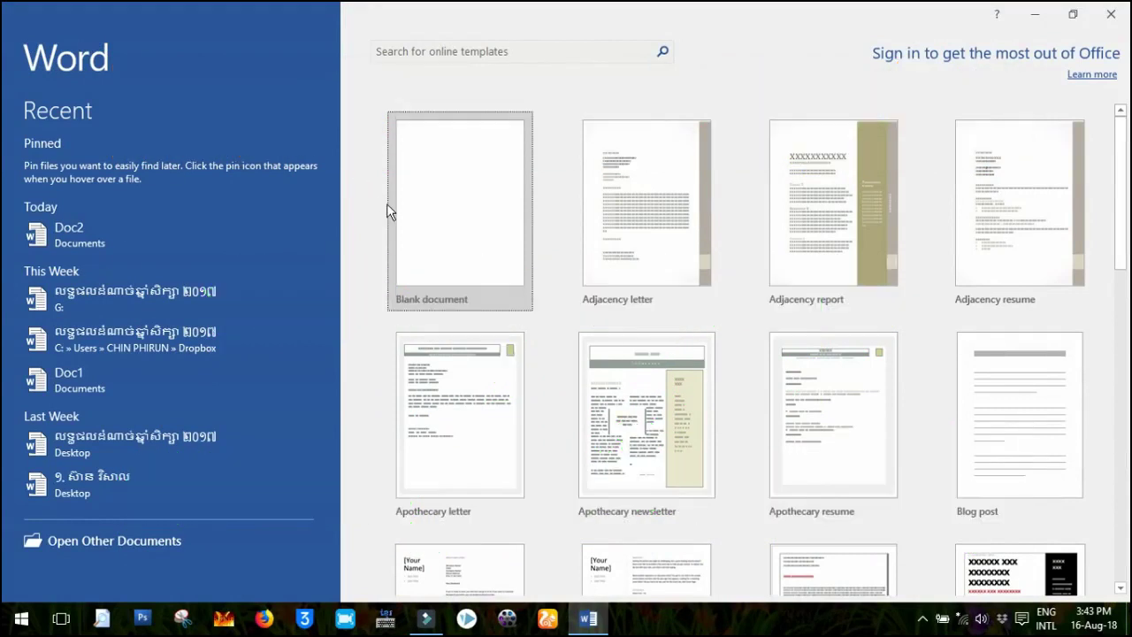
{"action": "left_click", "coordinate": [426, 232]}
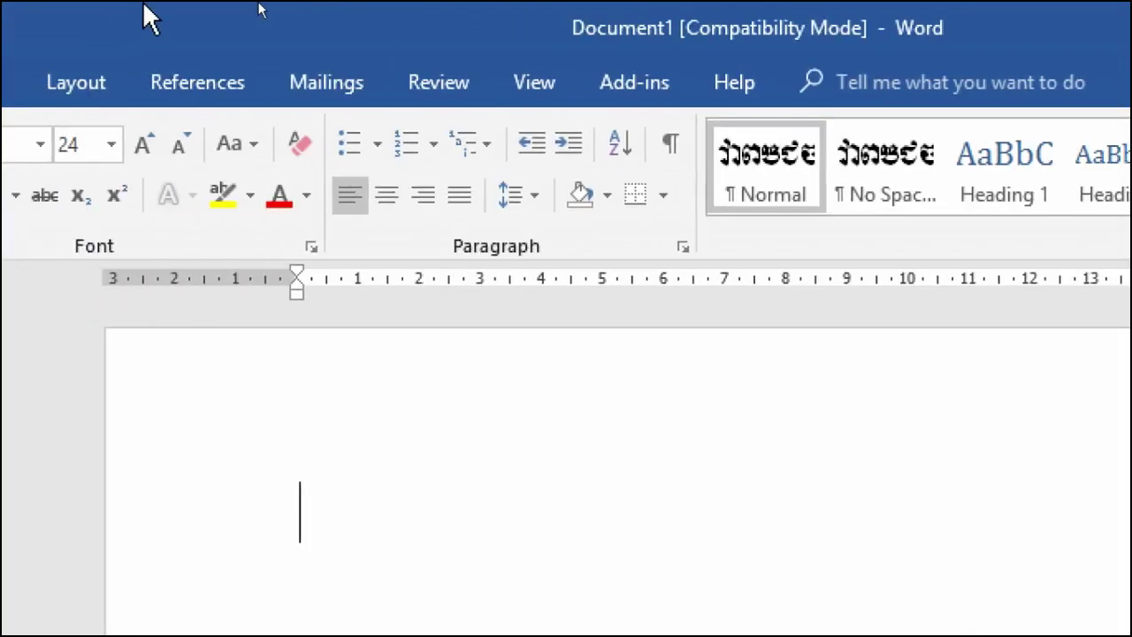
From the Insert tab, bring up the dialog for inserting a picture from this computer
{"action": "left_click", "coordinate": [180, 78]}
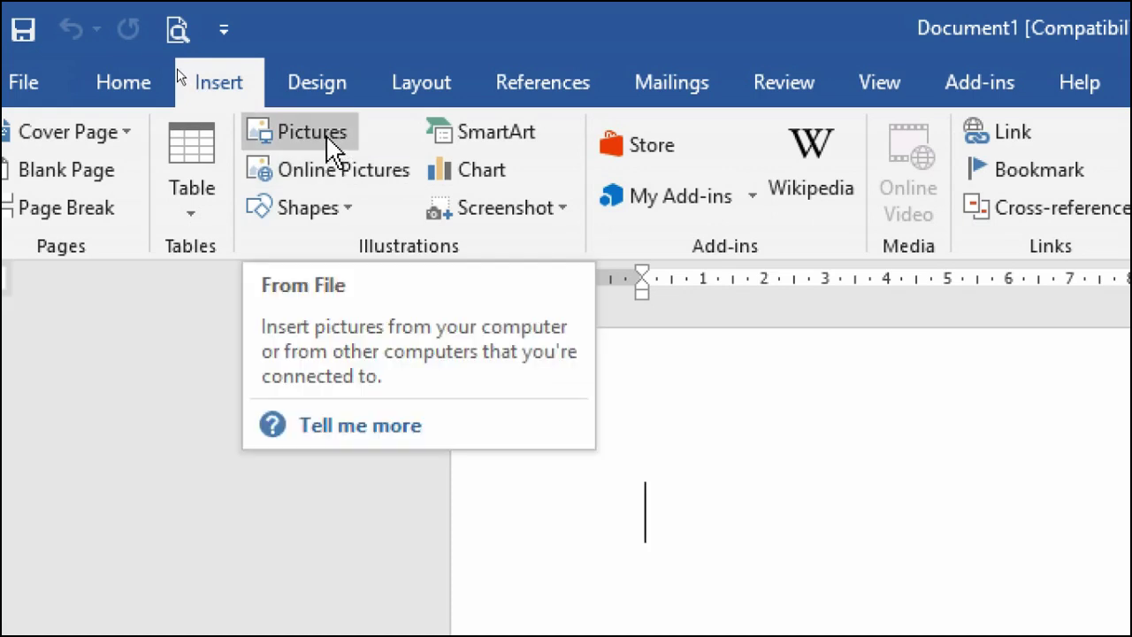
{"action": "left_click", "coordinate": [329, 146]}
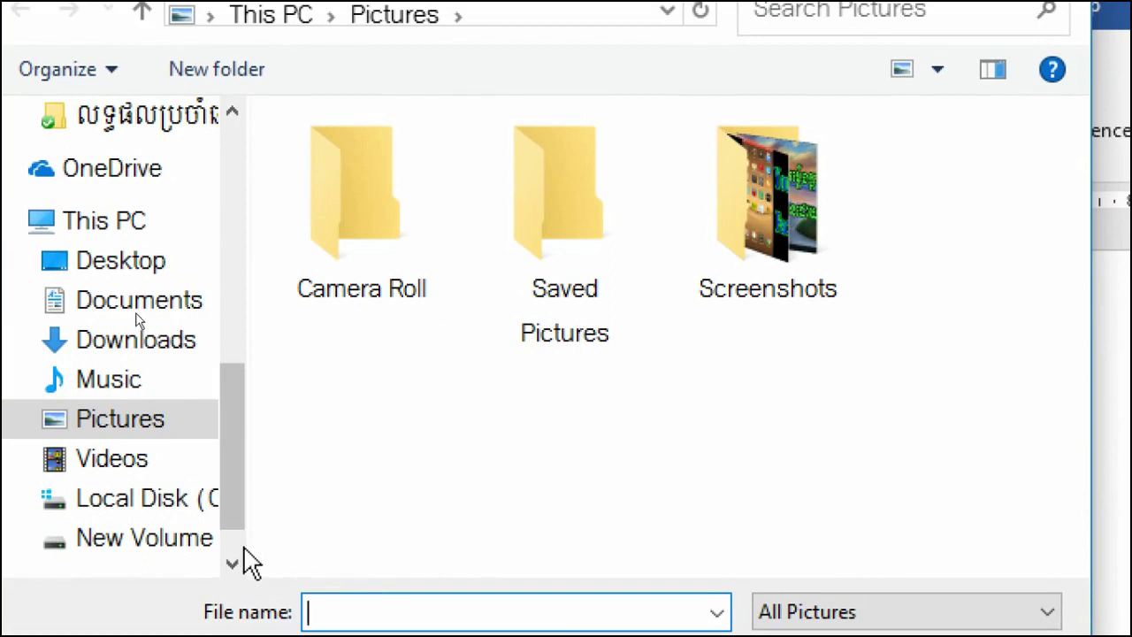
Browse to the miks-45 folder under Pictures on New Volume (D:)
{"action": "left_click_drag", "start_coordinate": [248, 546], "coordinate": [334, 549]}
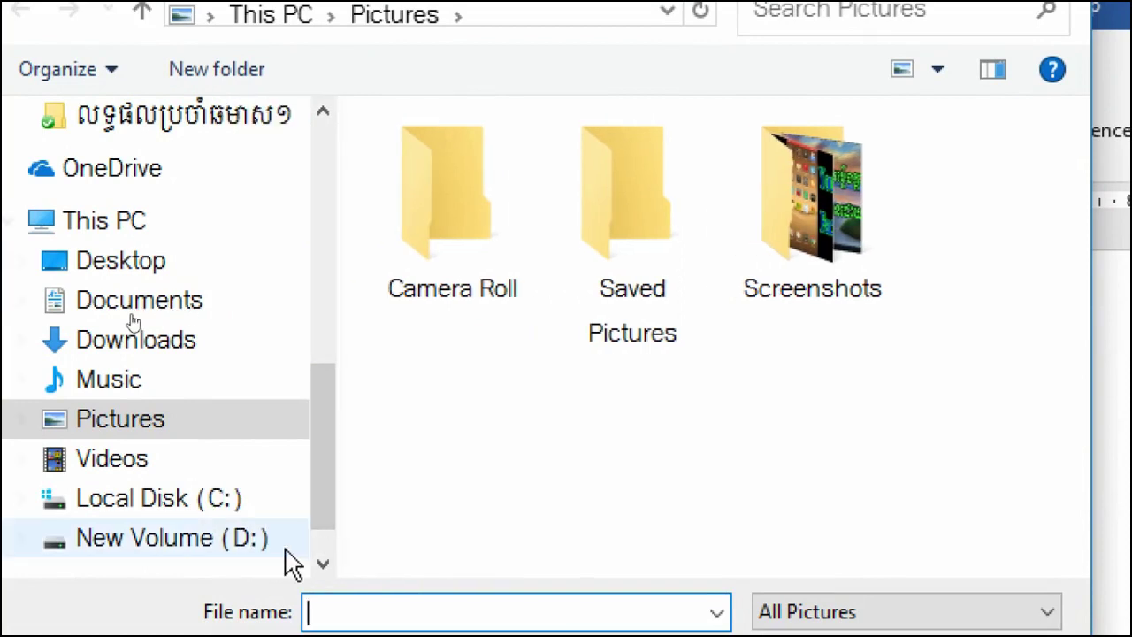
{"action": "left_click", "coordinate": [164, 541]}
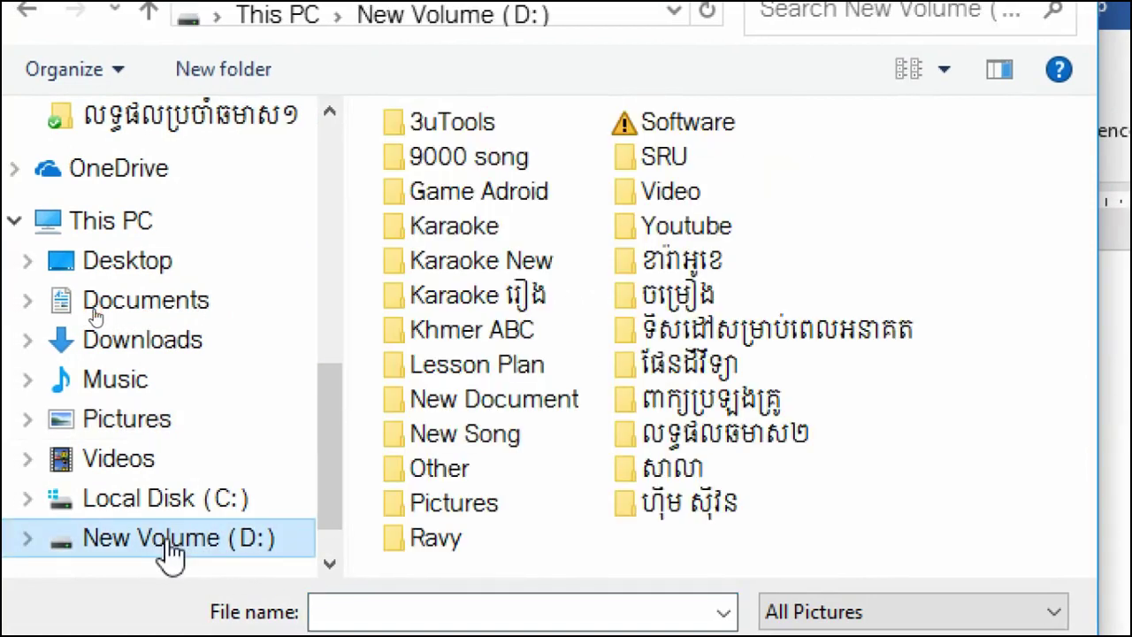
{"action": "double_click", "coordinate": [439, 504]}
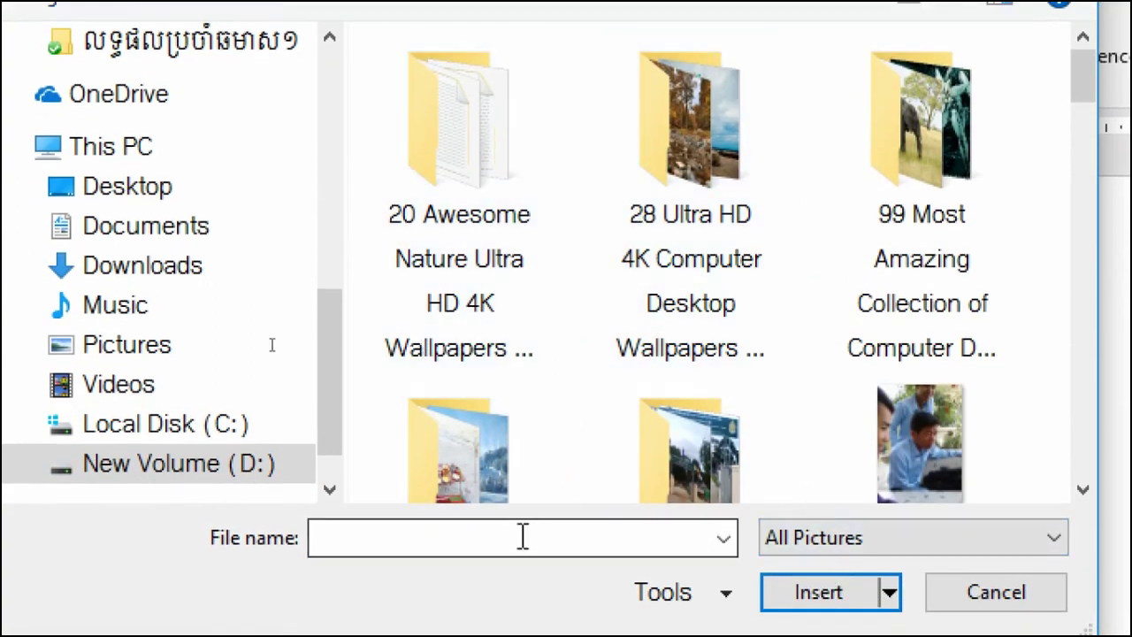
{"action": "left_click", "coordinate": [486, 485]}
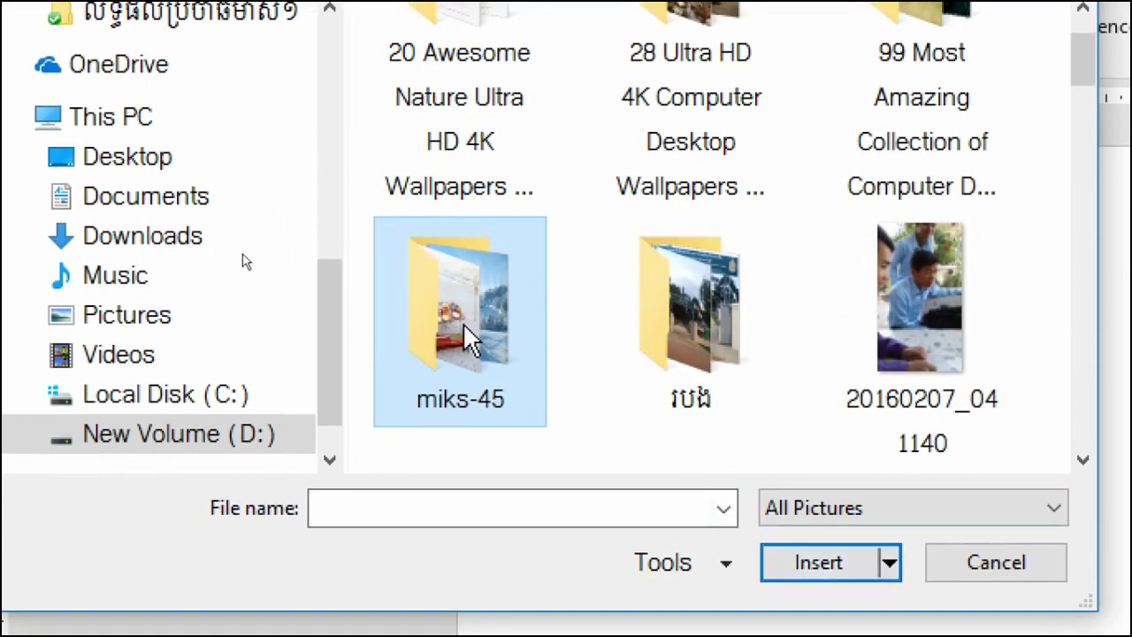
{"action": "double_click", "coordinate": [472, 350]}
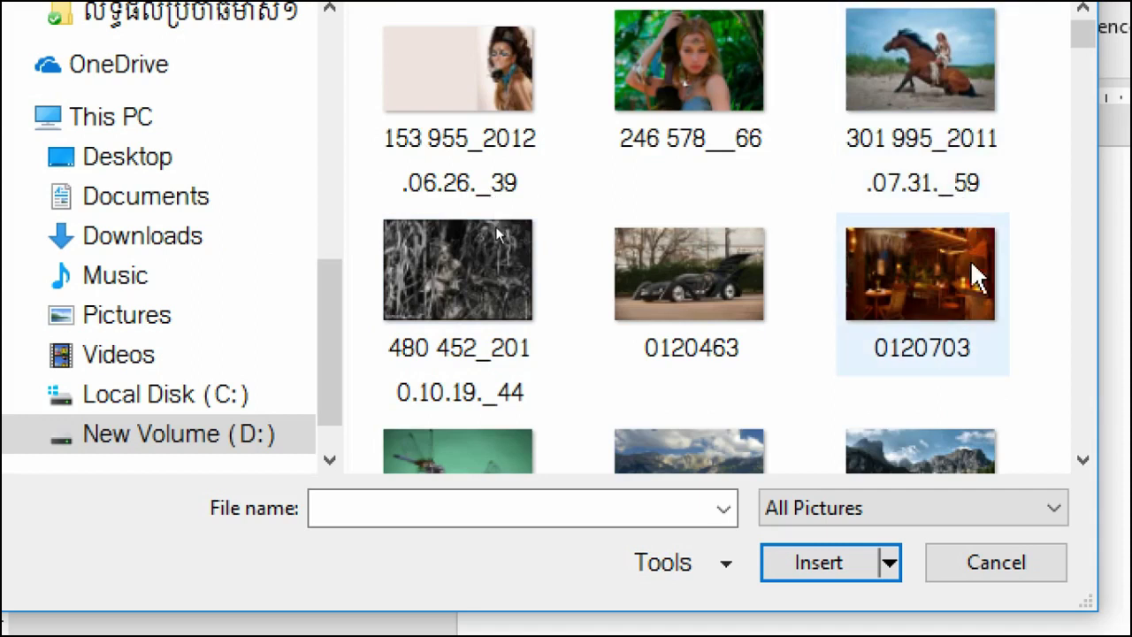
Select the photo 0122202 and insert it into the document
{"action": "scroll", "coordinate": [976, 292], "scroll_direction": "down", "scroll_amount": 2}
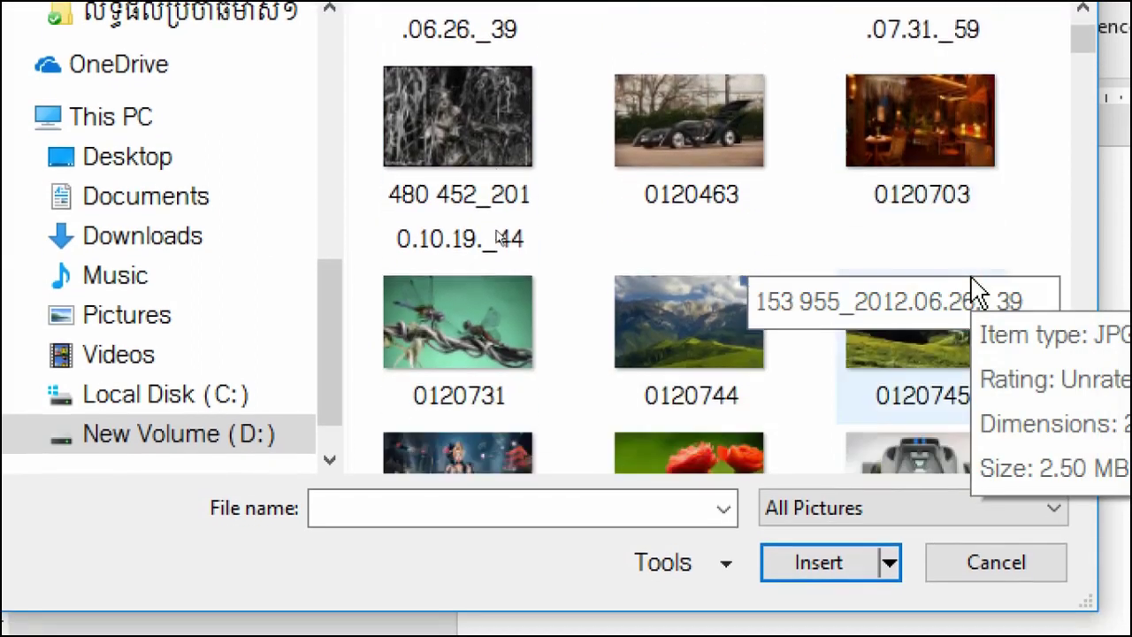
{"action": "scroll", "coordinate": [955, 212], "scroll_direction": "down", "scroll_amount": 3}
{"action": "scroll", "coordinate": [956, 212], "scroll_direction": "down", "scroll_amount": 4}
{"action": "scroll", "coordinate": [955, 212], "scroll_direction": "down", "scroll_amount": 2}
{"action": "scroll", "coordinate": [956, 211], "scroll_direction": "down", "scroll_amount": 2}
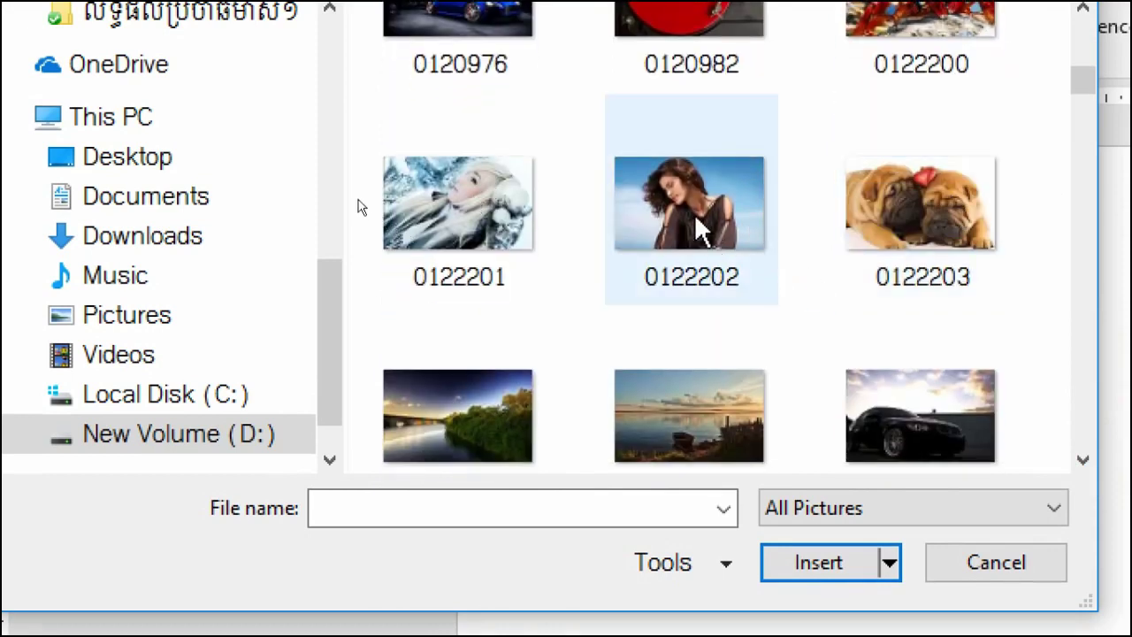
{"action": "left_click", "coordinate": [699, 230]}
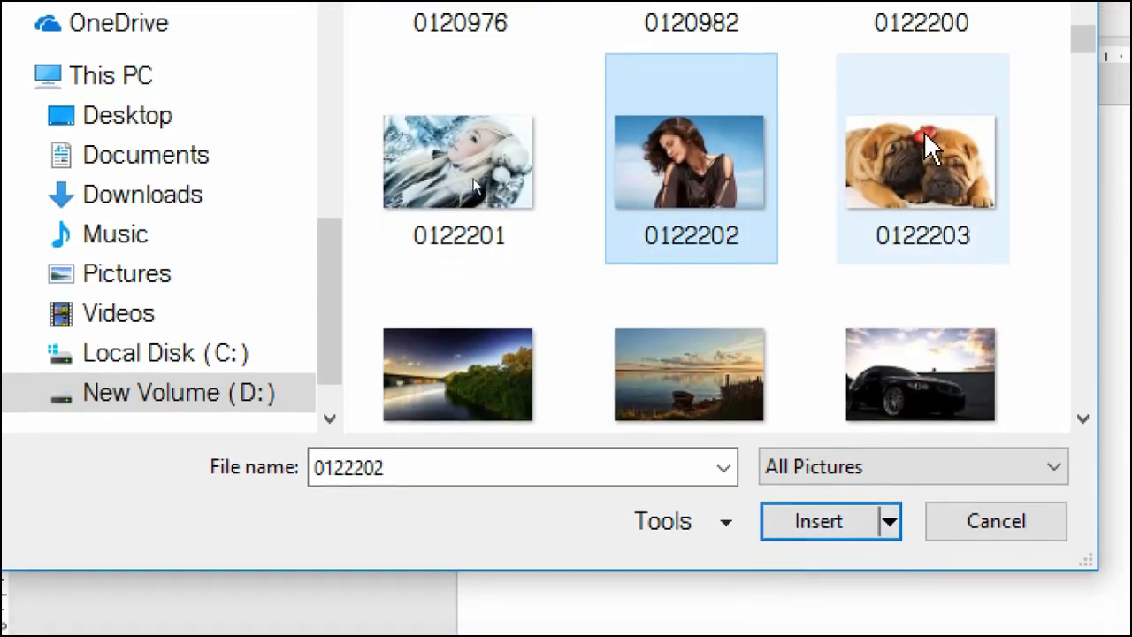
{"action": "left_click", "coordinate": [832, 531]}
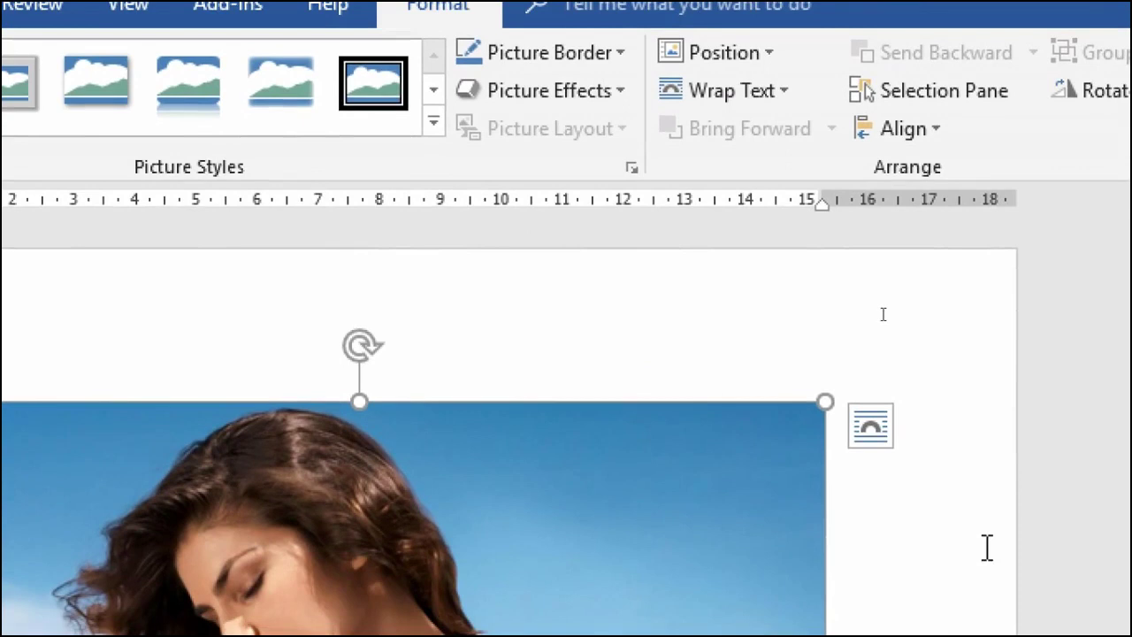
{"action": "left_click", "coordinate": [842, 442]}
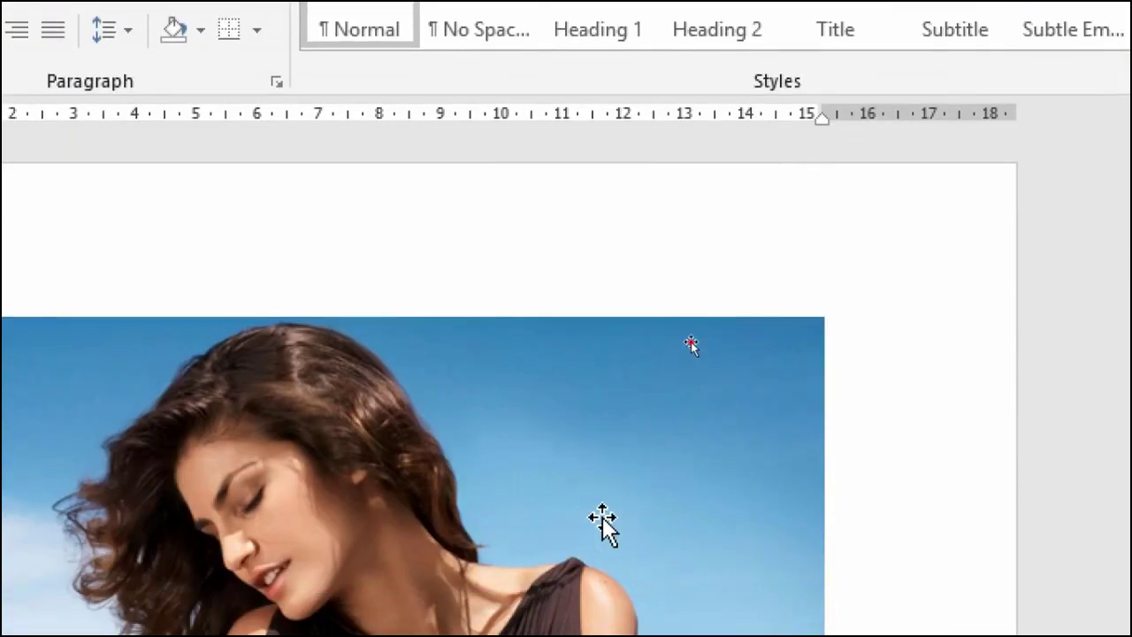
{"action": "left_click", "coordinate": [603, 517]}
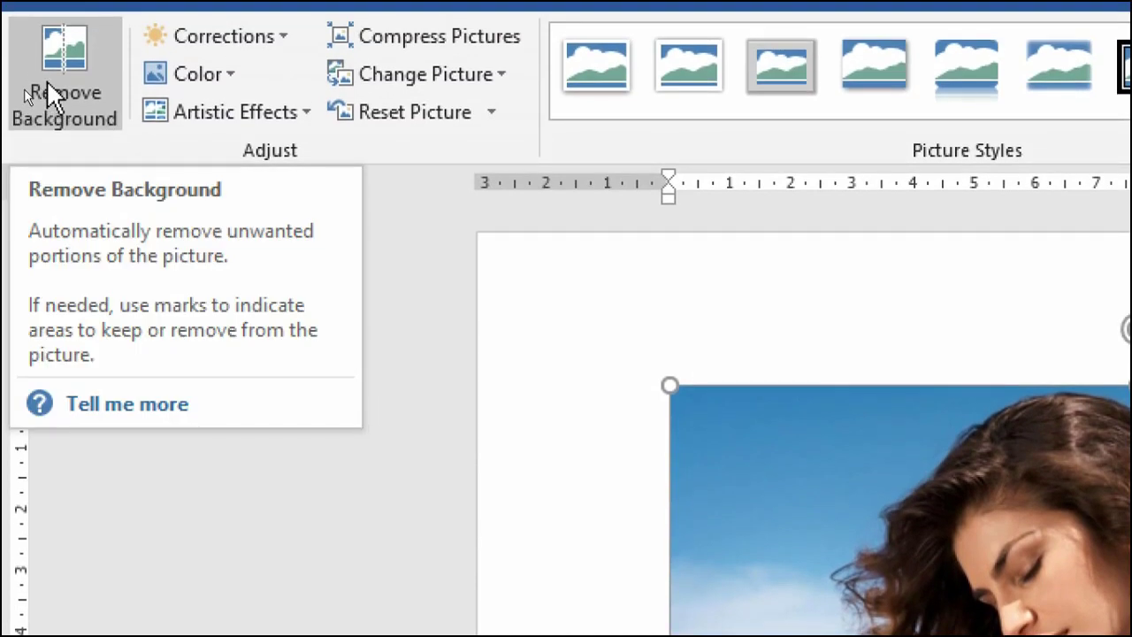
{"action": "left_click", "coordinate": [46, 82]}
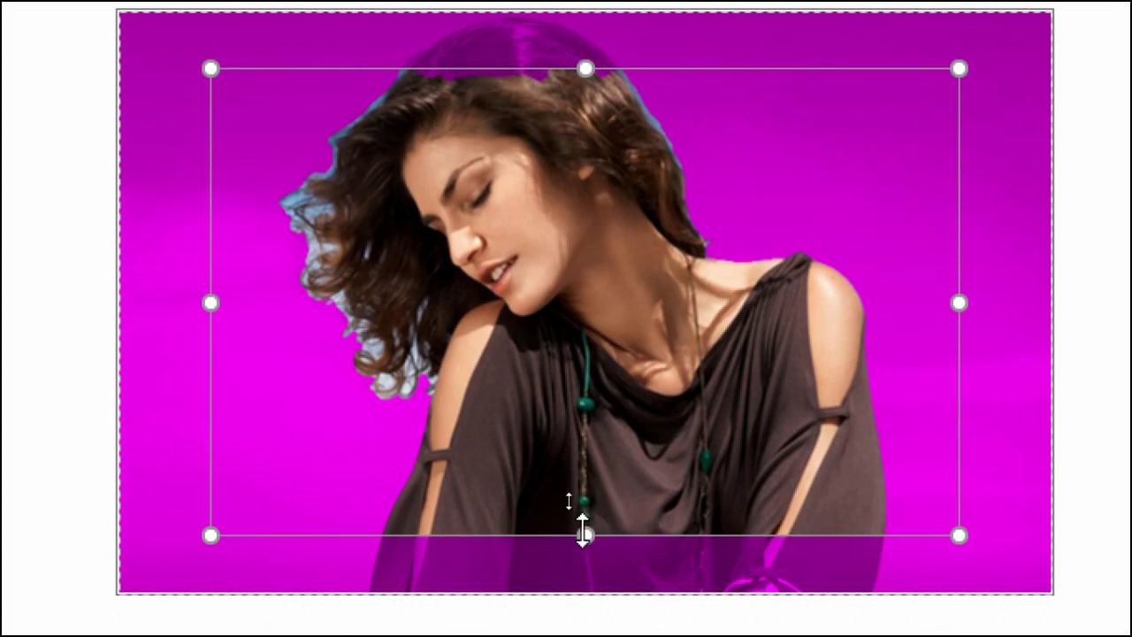
{"action": "left_click_drag", "start_coordinate": [584, 533], "coordinate": [589, 557]}
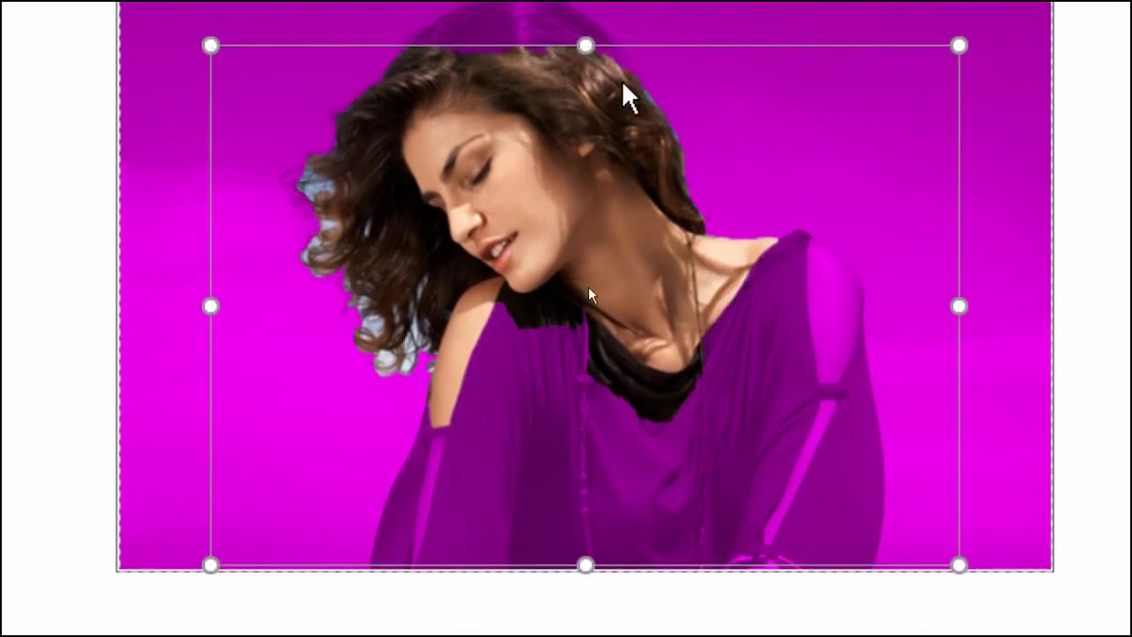
{"action": "left_click_drag", "start_coordinate": [585, 67], "coordinate": [575, 82]}
{"action": "left_click_drag", "start_coordinate": [568, 79], "coordinate": [569, 81]}
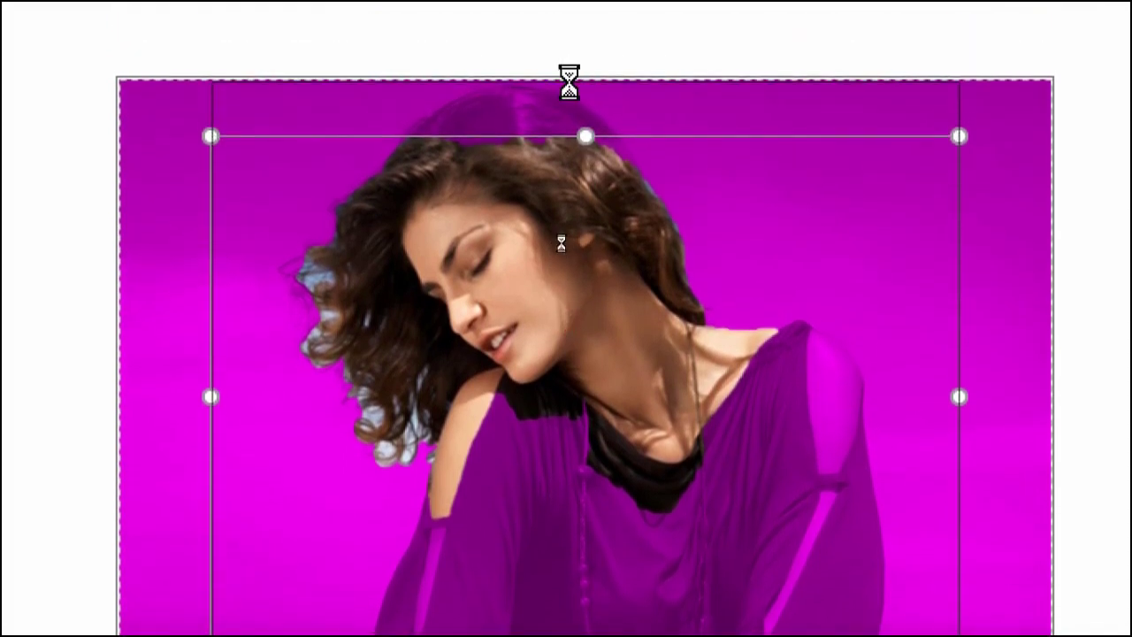
{"action": "scroll", "coordinate": [627, 400], "scroll_direction": "down", "scroll_amount": 3}
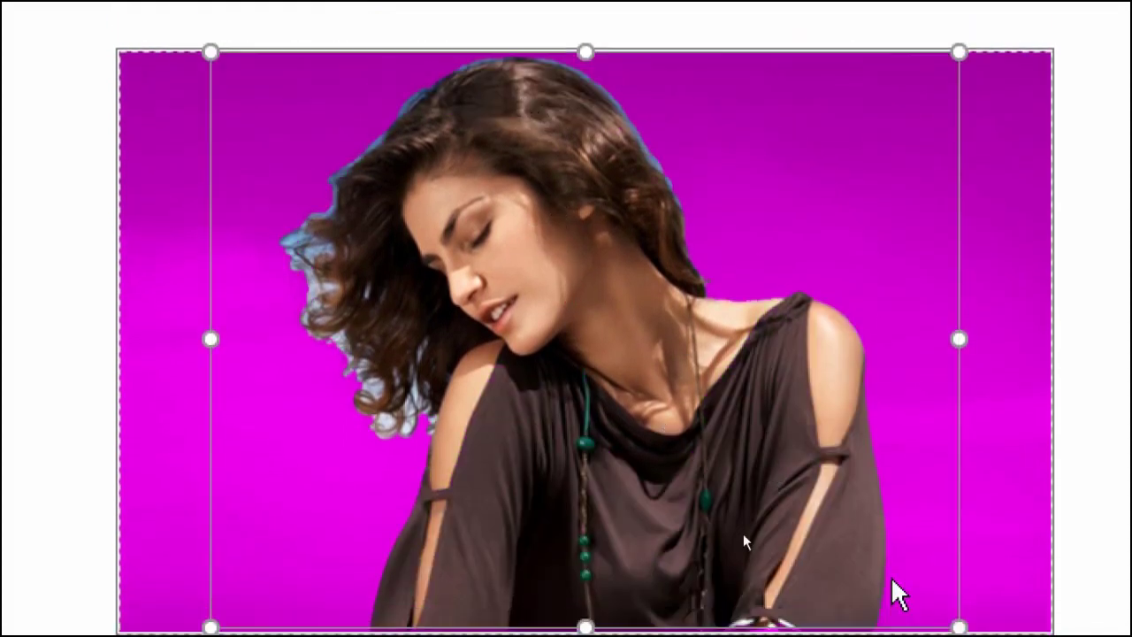
{"action": "scroll", "coordinate": [408, 104], "scroll_direction": "up", "scroll_amount": 3}
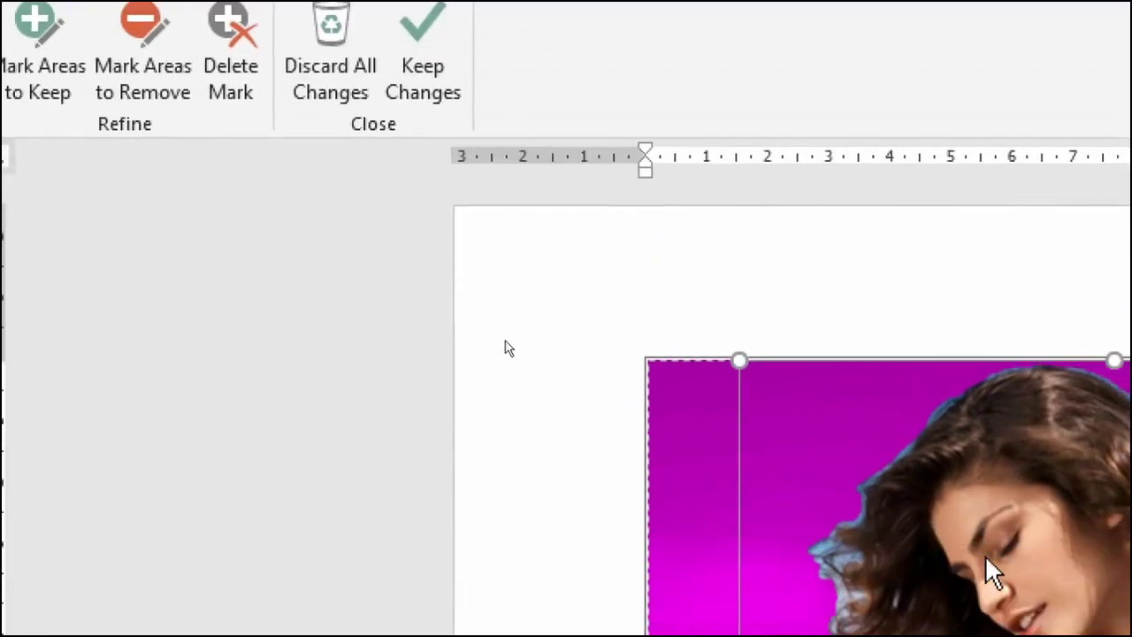
{"action": "left_click", "coordinate": [445, 82]}
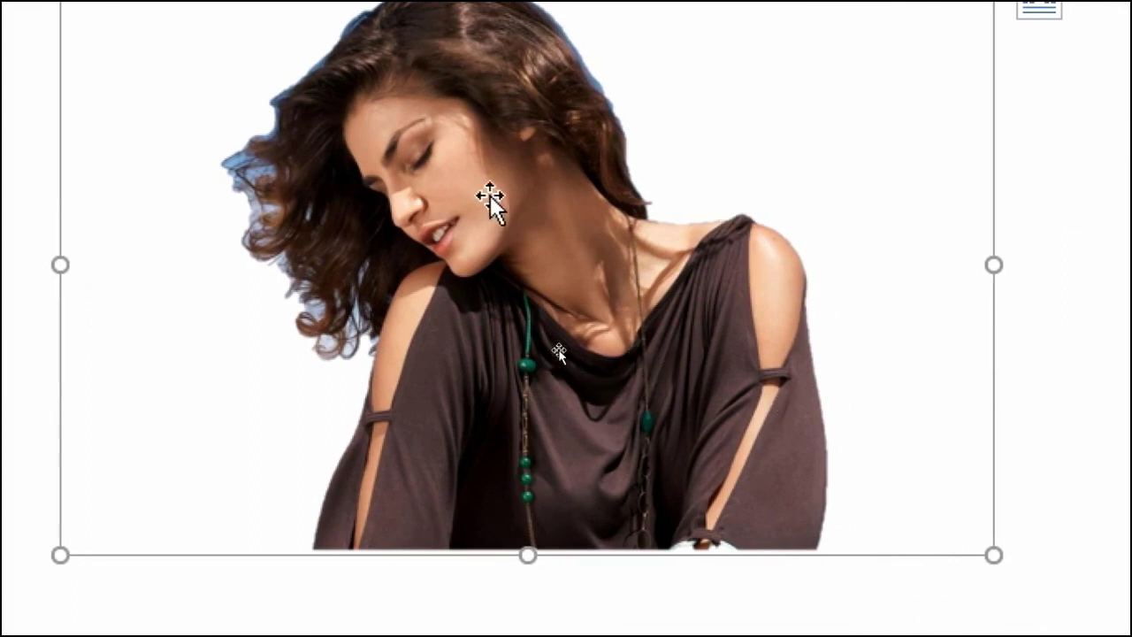
{"action": "left_click_drag", "start_coordinate": [707, 168], "coordinate": [566, 137]}
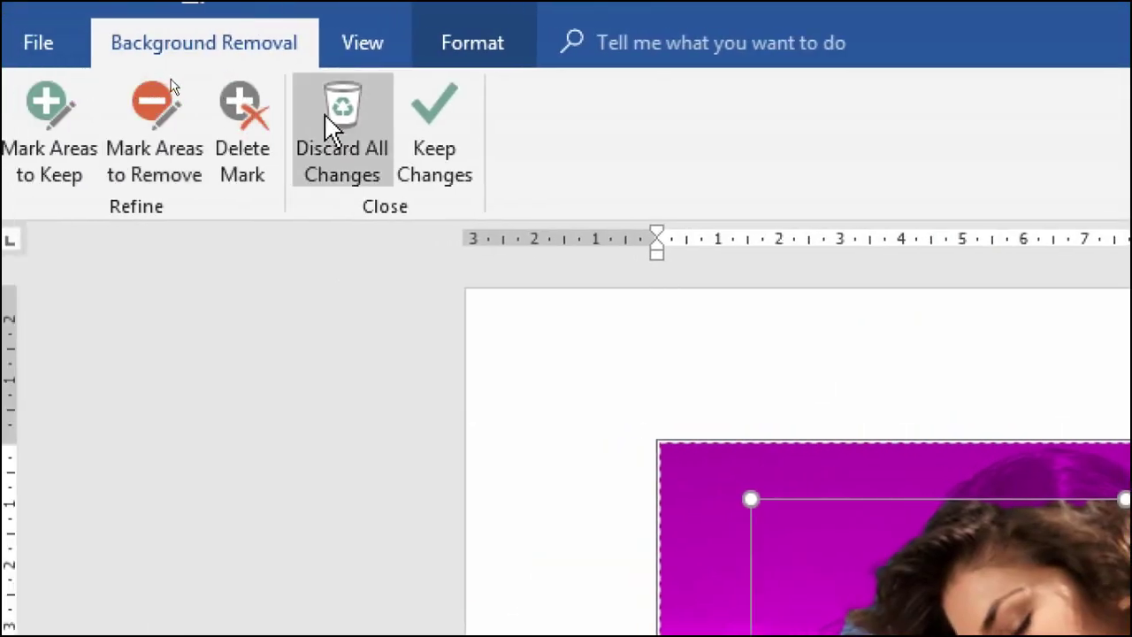
{"action": "left_click", "coordinate": [360, 142]}
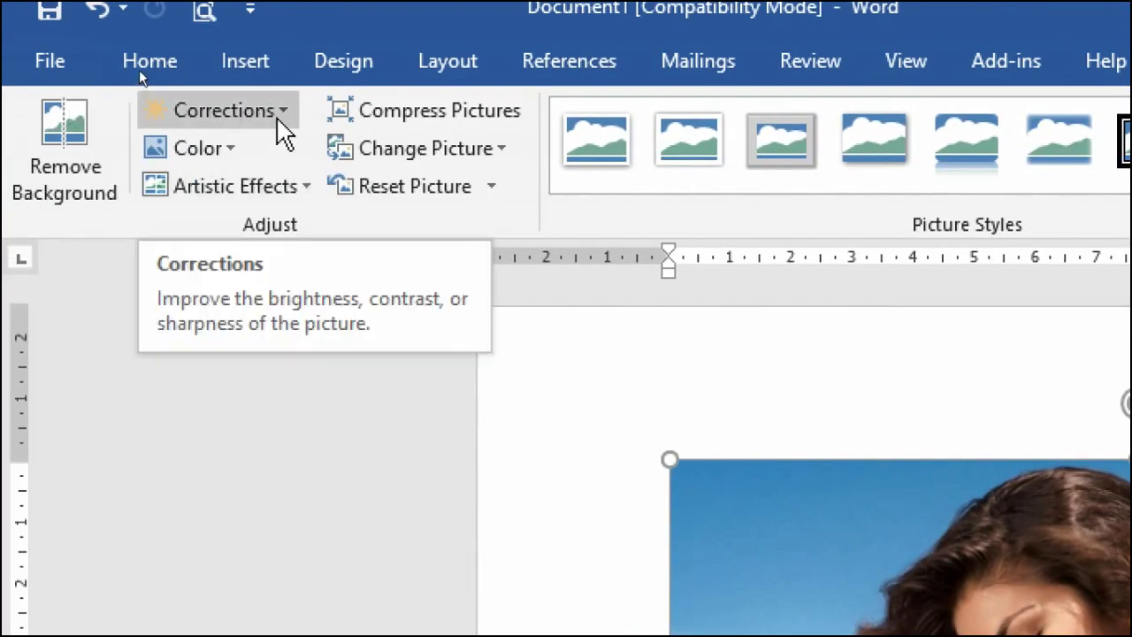
{"action": "left_click", "coordinate": [278, 120]}
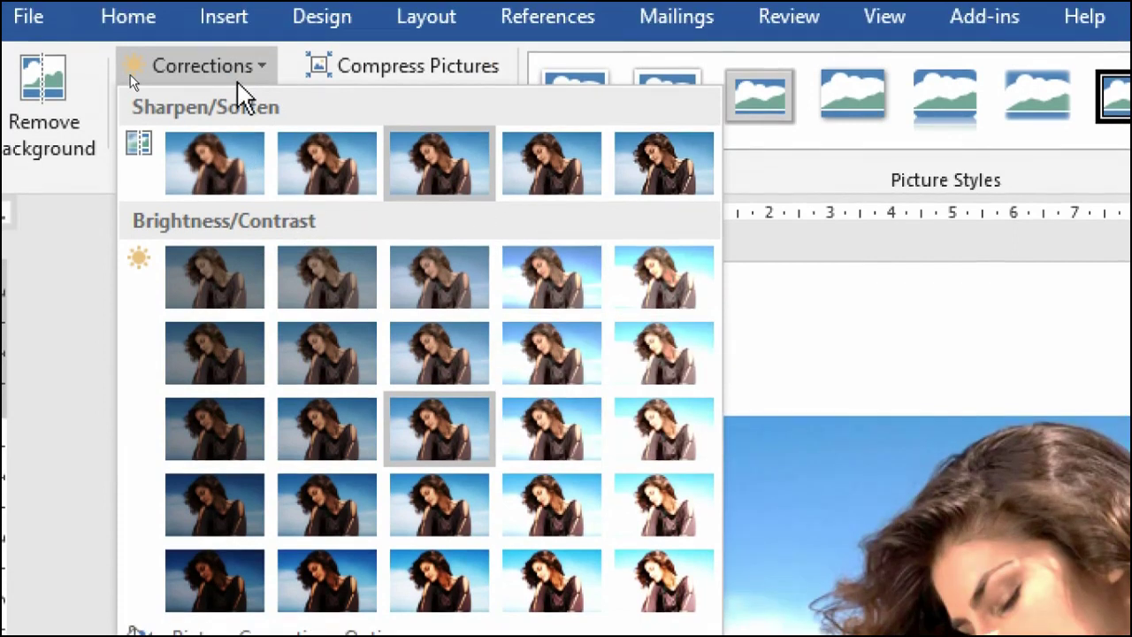
{"action": "left_click", "coordinate": [221, 55]}
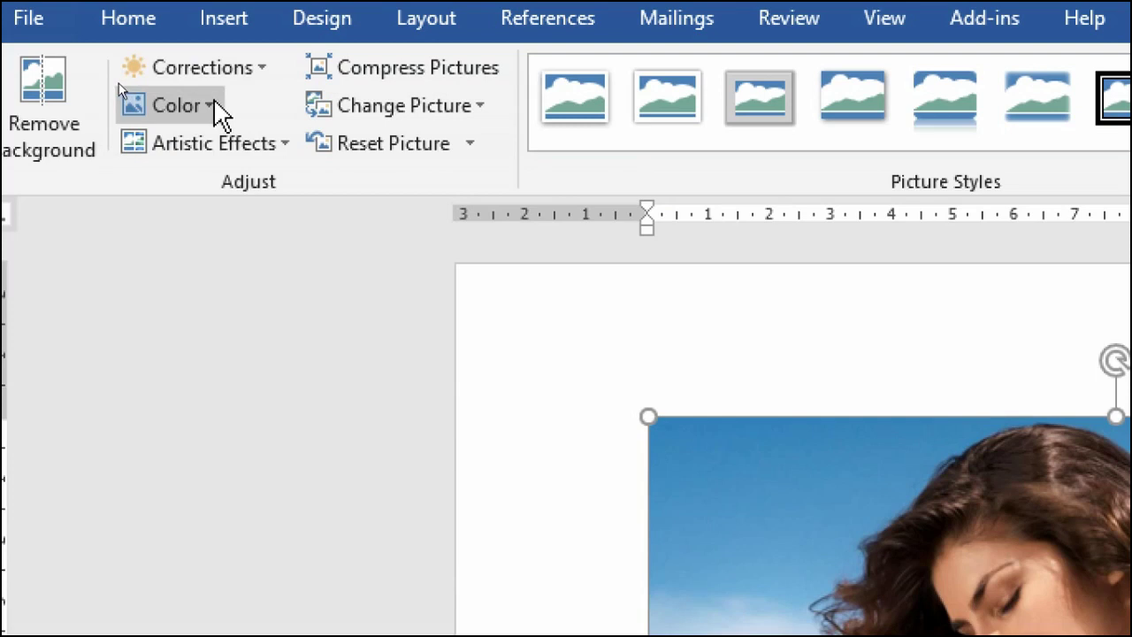
Recolor the photo with the Orange, Accent color 6 Light preset
{"action": "left_click", "coordinate": [214, 100]}
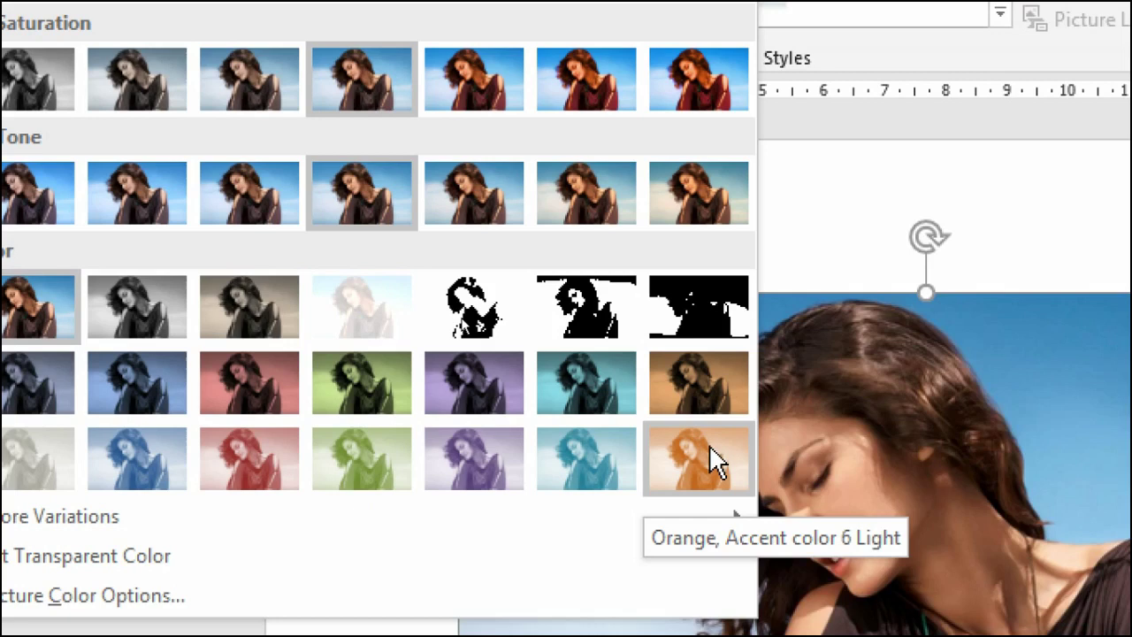
{"action": "left_click", "coordinate": [710, 445]}
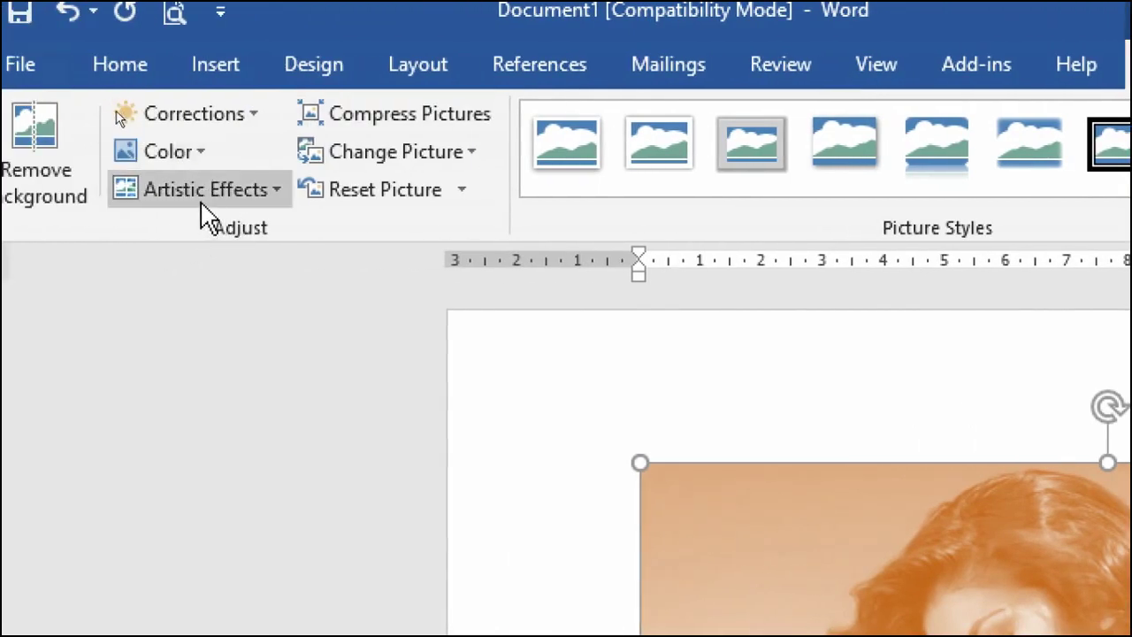
{"action": "left_click", "coordinate": [259, 199]}
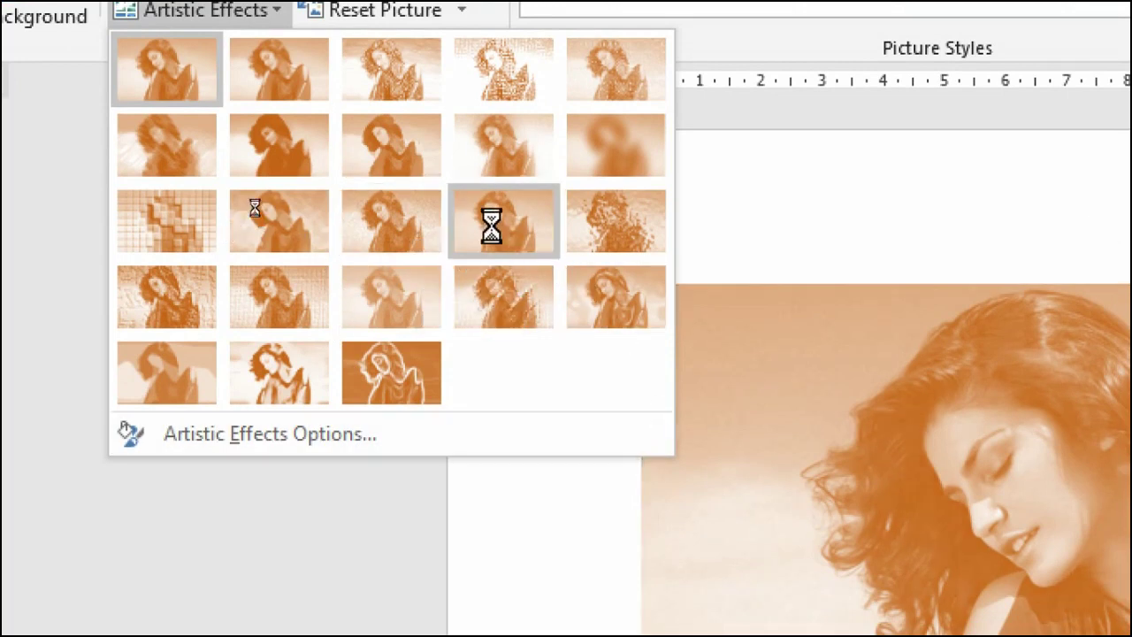
{"action": "left_click", "coordinate": [149, 307]}
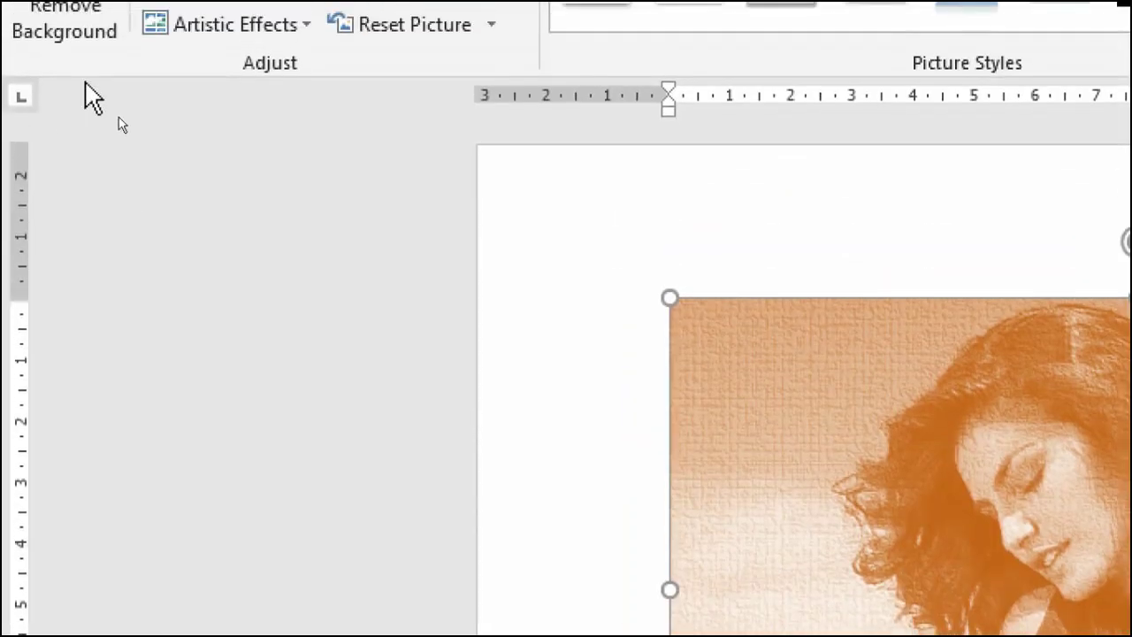
{"action": "left_click", "coordinate": [253, 79]}
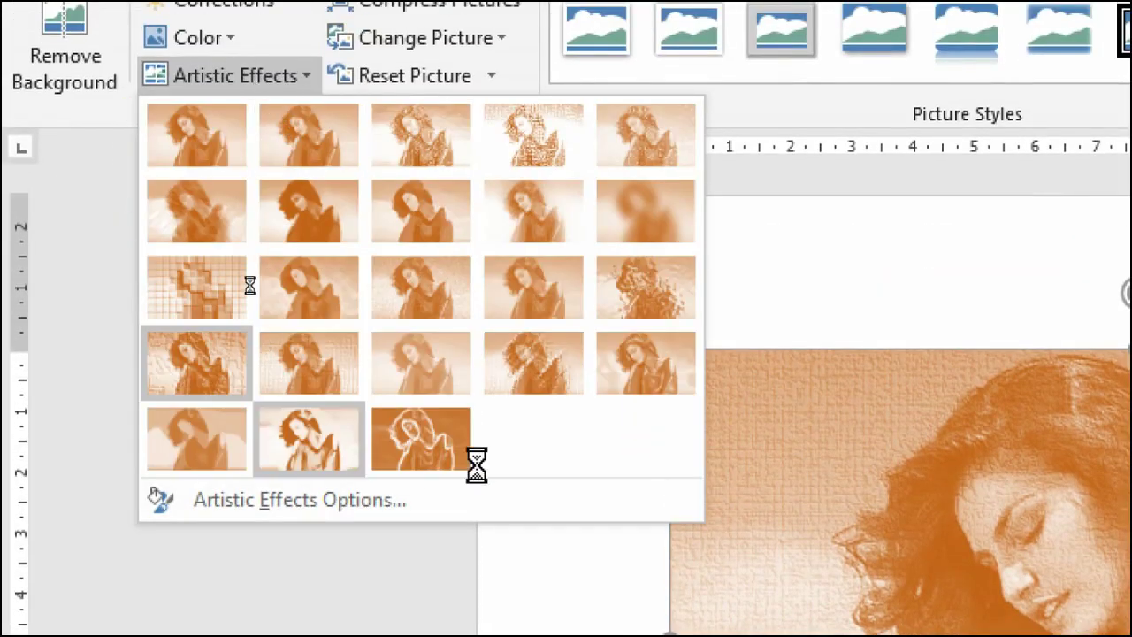
{"action": "left_click", "coordinate": [196, 141]}
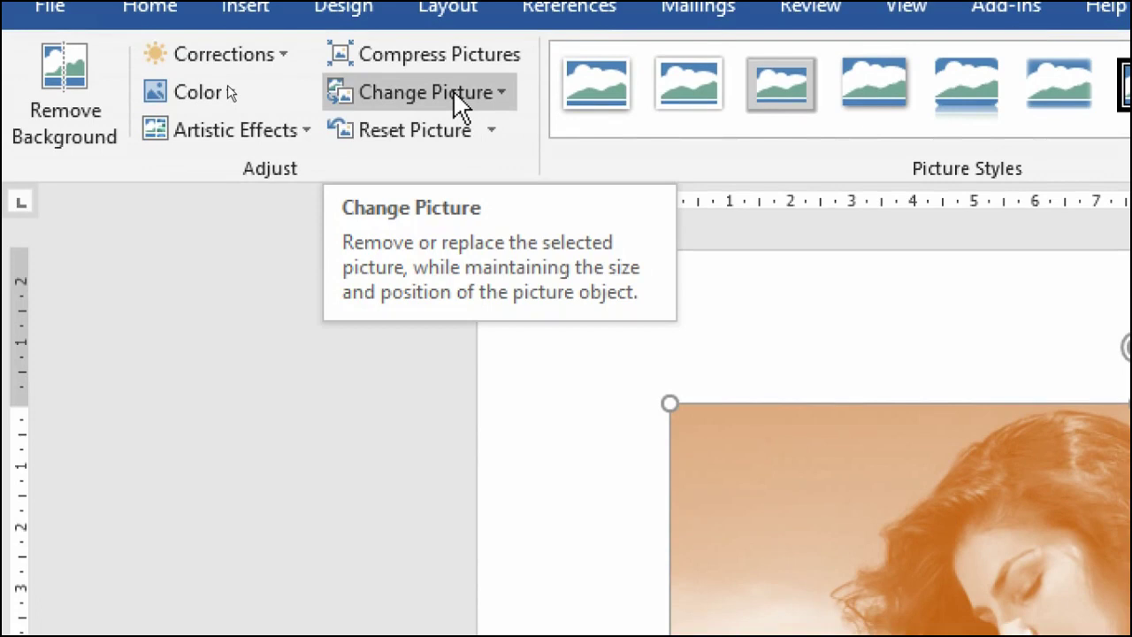
Swap the photo for the jungle image 246 578__66 from the miks-45 folder
{"action": "left_click", "coordinate": [458, 104]}
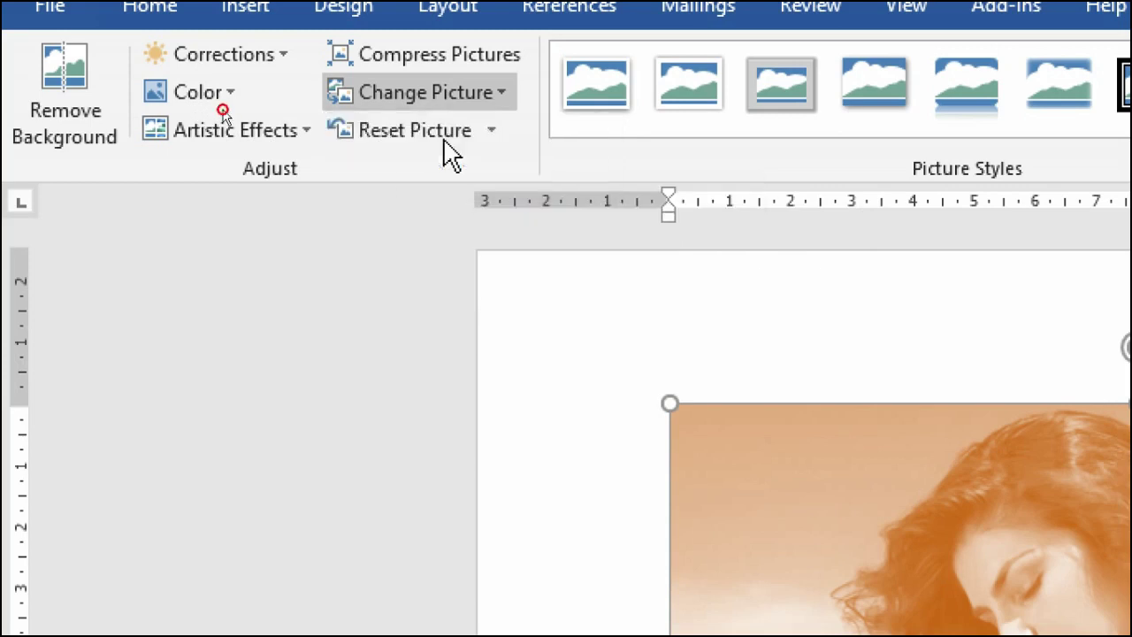
{"action": "left_click", "coordinate": [447, 142]}
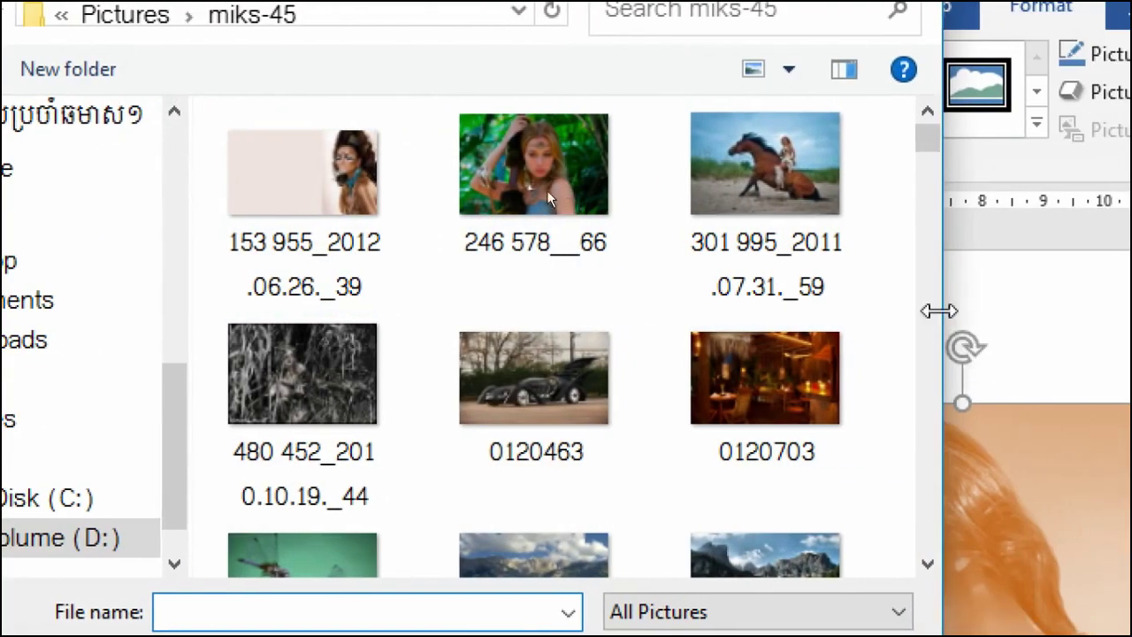
{"action": "left_click", "coordinate": [558, 200]}
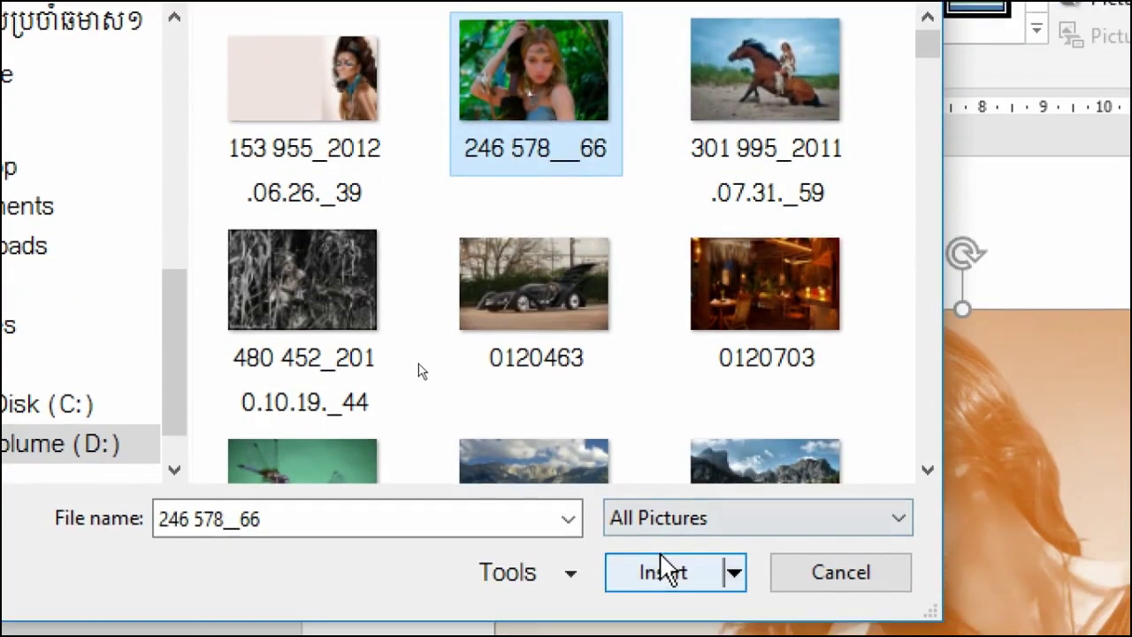
{"action": "left_click", "coordinate": [655, 571]}
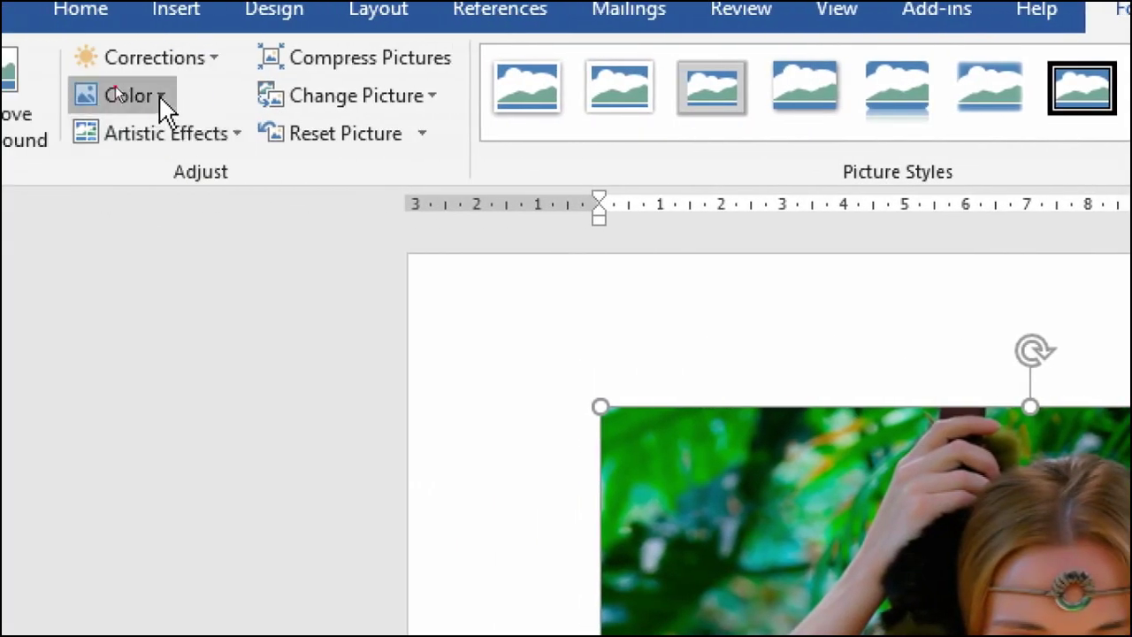
{"action": "left_click", "coordinate": [162, 97]}
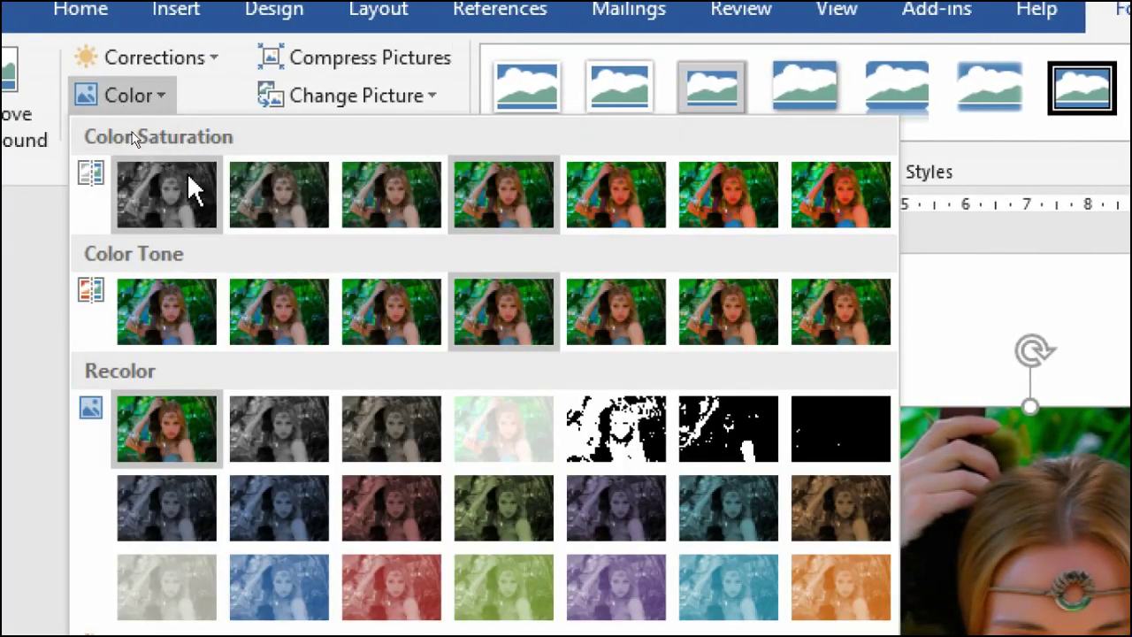
Apply the Sepia recolor and the Mosaic Bubbles artistic effect to the jungle photo
{"action": "left_click", "coordinate": [395, 421]}
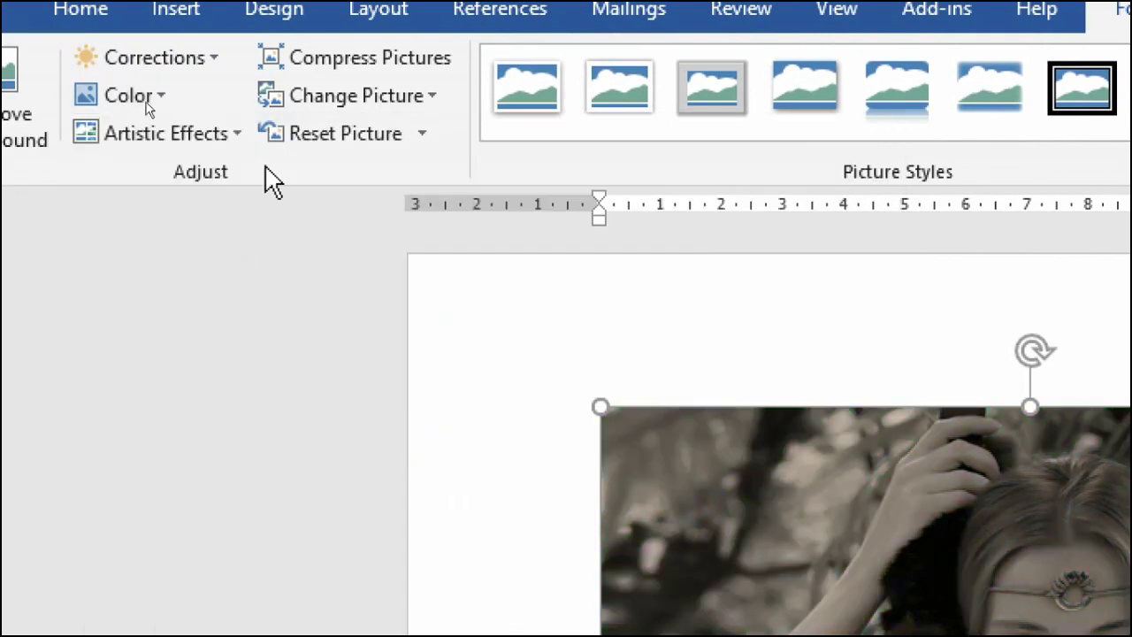
{"action": "left_click", "coordinate": [183, 146]}
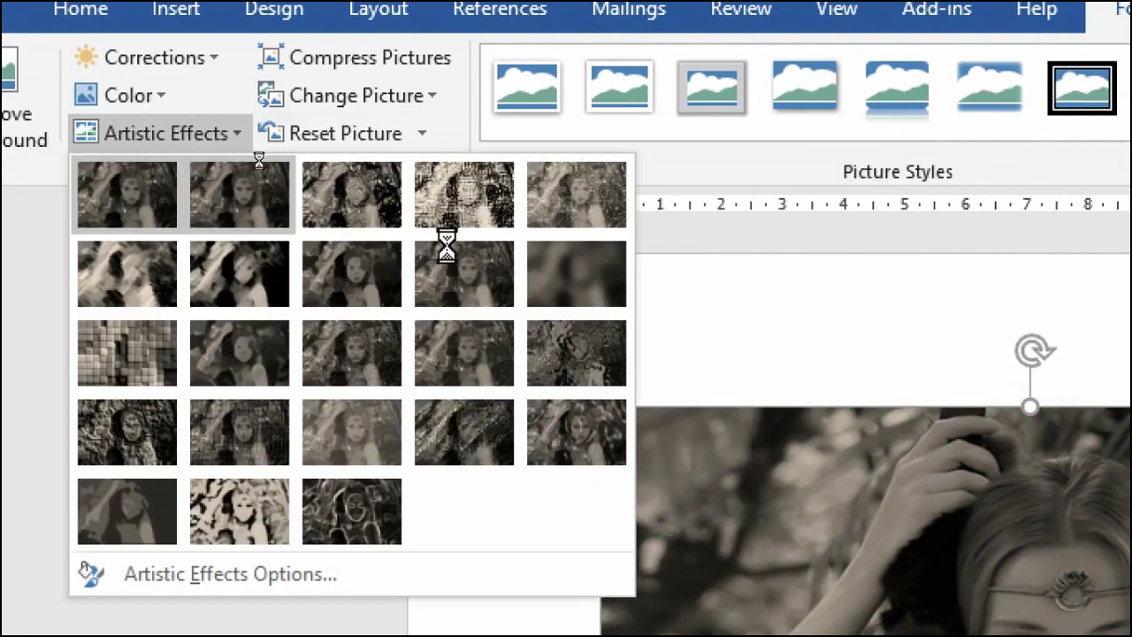
{"action": "left_click", "coordinate": [496, 365]}
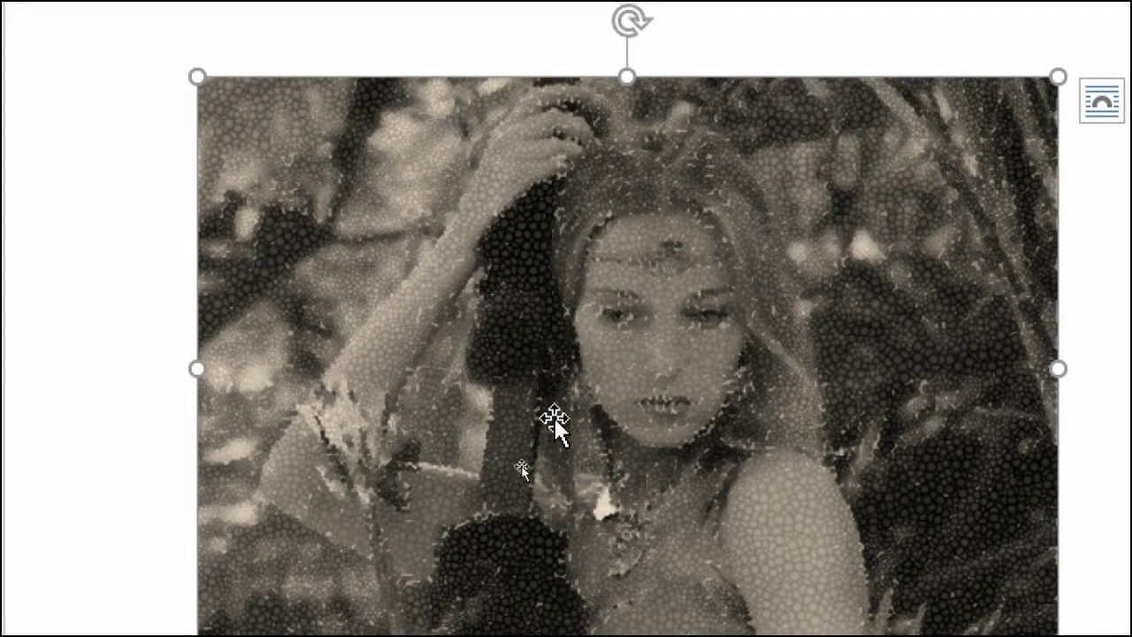
{"action": "scroll", "coordinate": [575, 496], "scroll_direction": "down", "scroll_amount": 3}
{"action": "scroll", "coordinate": [630, 89], "scroll_direction": "up", "scroll_amount": 2}
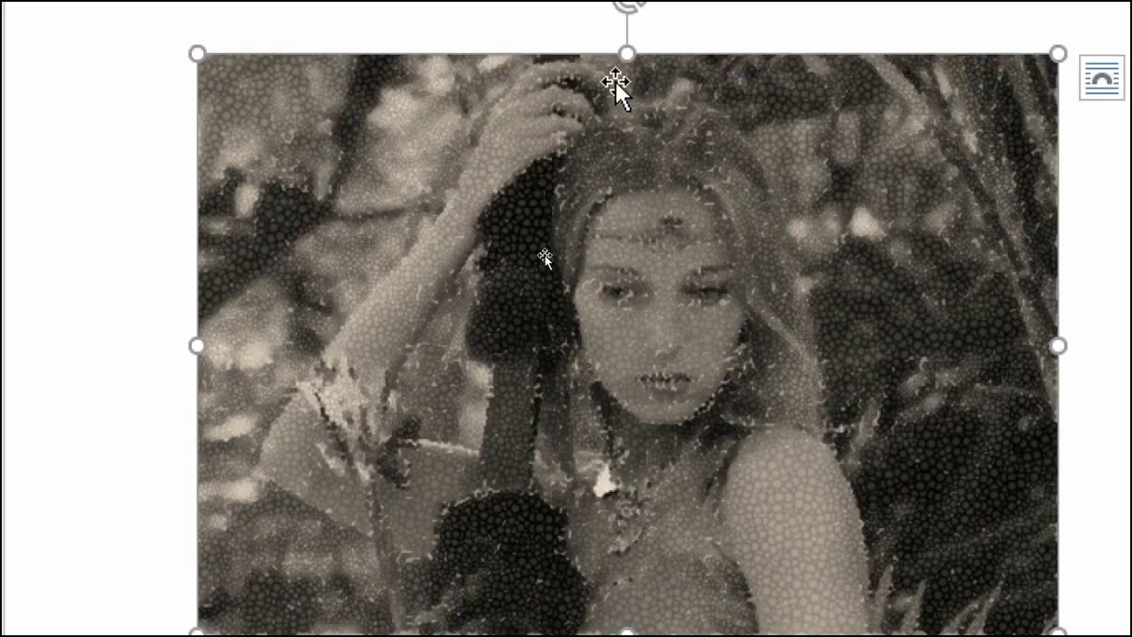
{"action": "scroll", "coordinate": [614, 88], "scroll_direction": "up", "scroll_amount": 3}
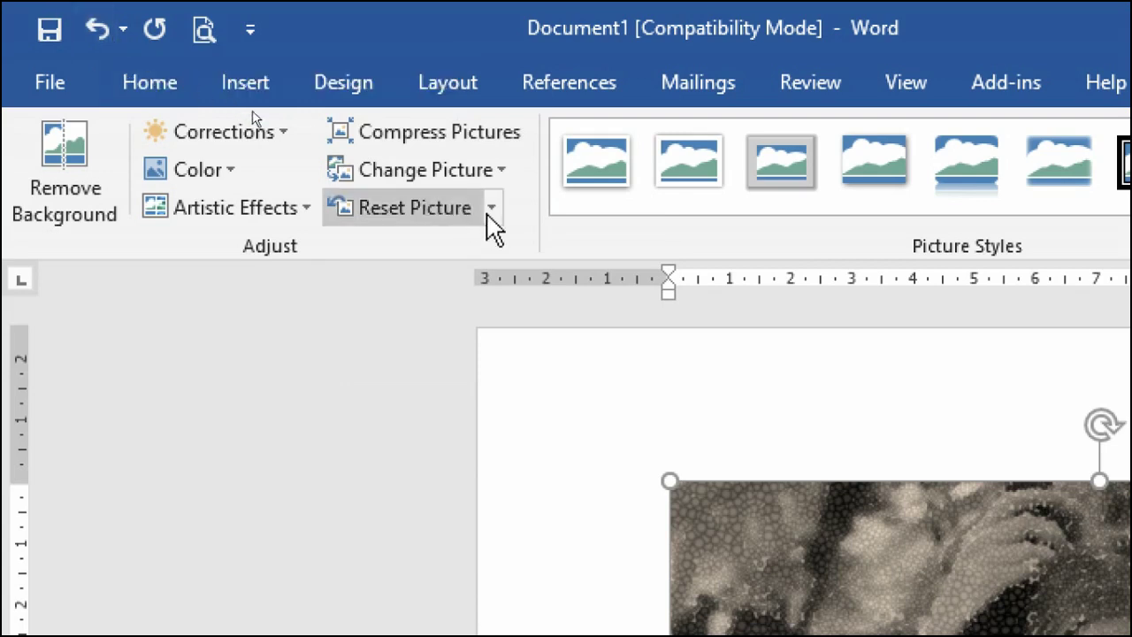
Remove the sepia tone and Mosaic Bubbles effect so the photo shows full colour
{"action": "left_click", "coordinate": [413, 205]}
{"action": "key", "text": "ctrl+z"}
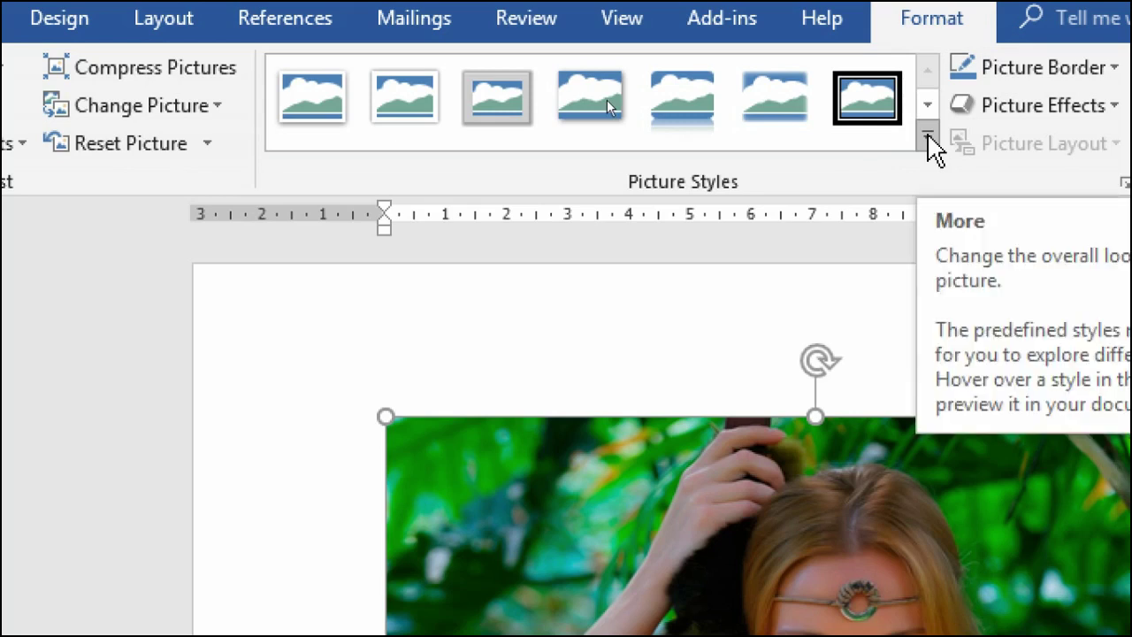
Try the oval, soft-edged rounded and Simple Frame, White styles, leaving the photo unframed
{"action": "left_click", "coordinate": [929, 141]}
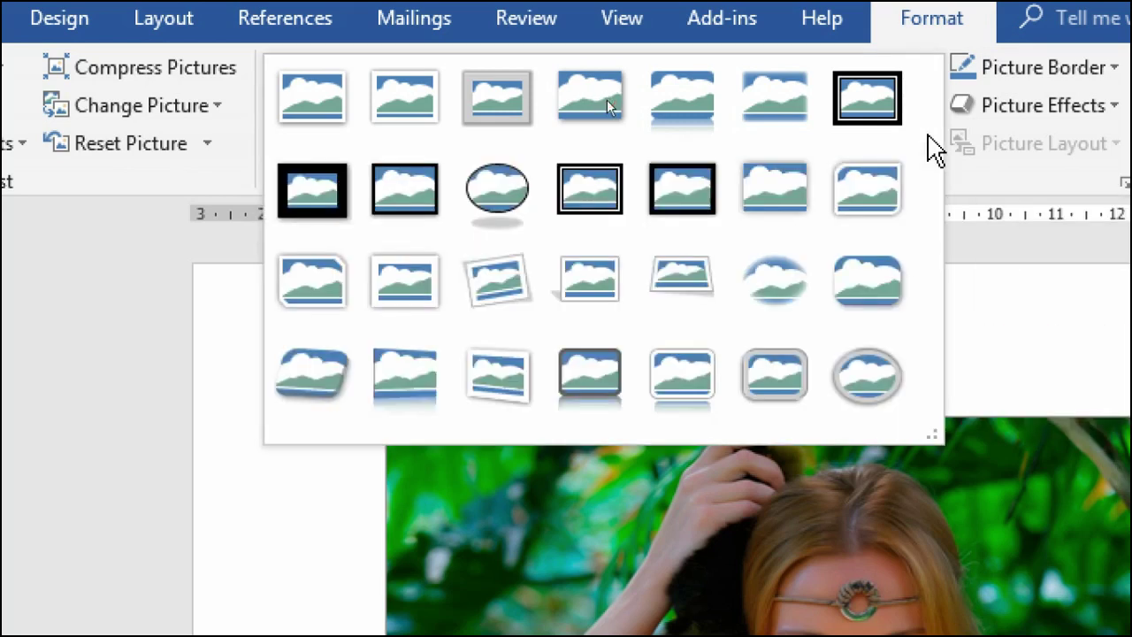
{"action": "left_click", "coordinate": [496, 190]}
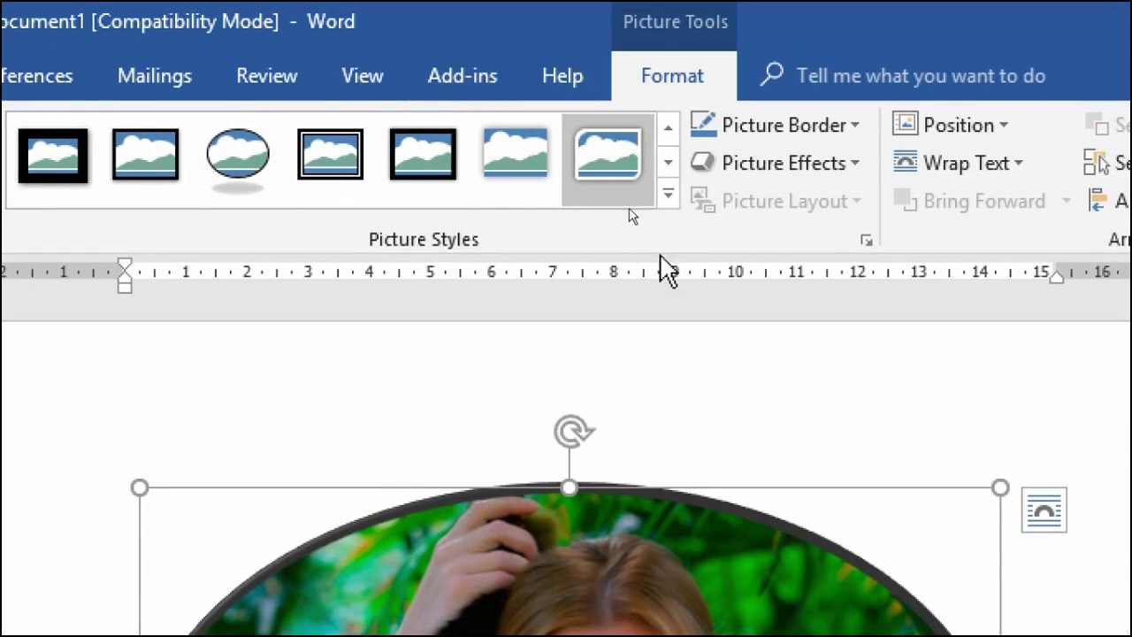
{"action": "left_click", "coordinate": [623, 177]}
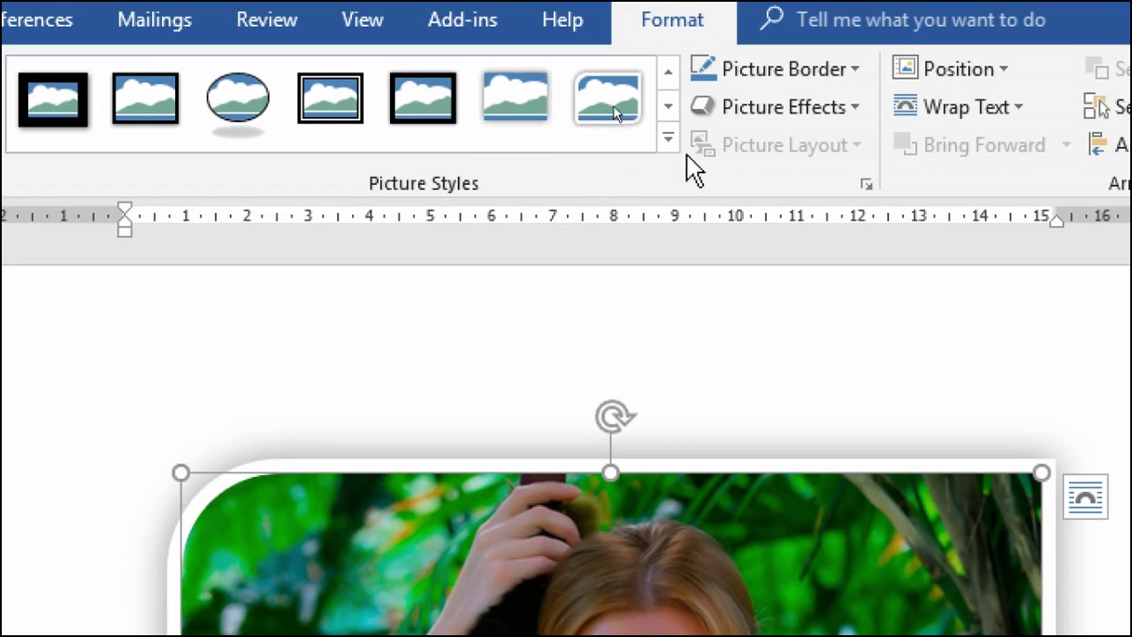
{"action": "left_click", "coordinate": [670, 139]}
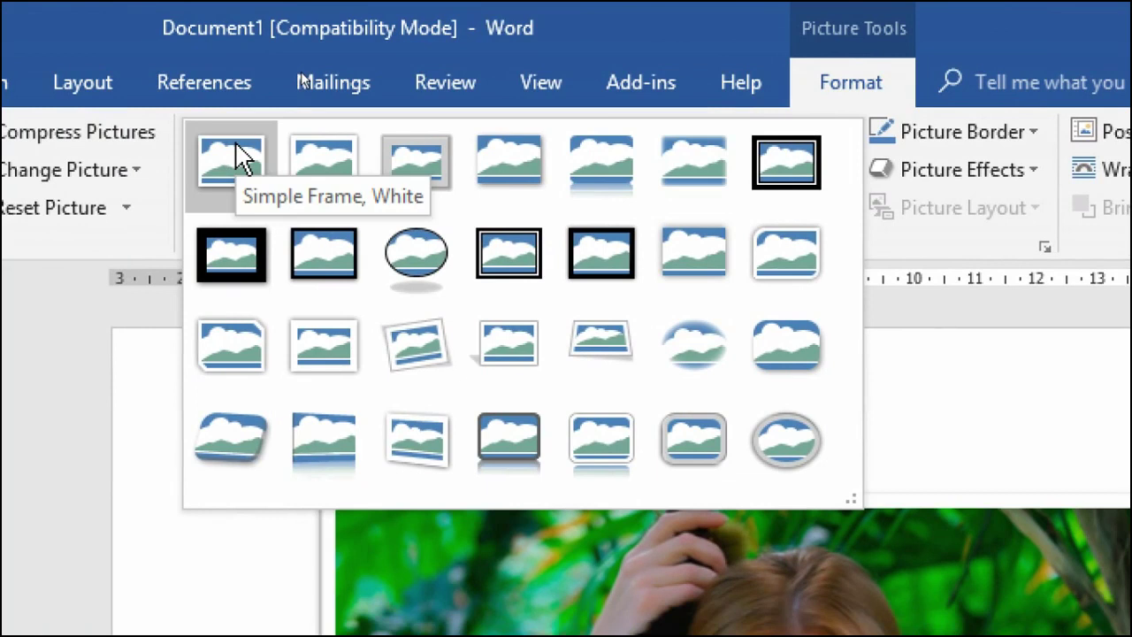
{"action": "left_click", "coordinate": [243, 159]}
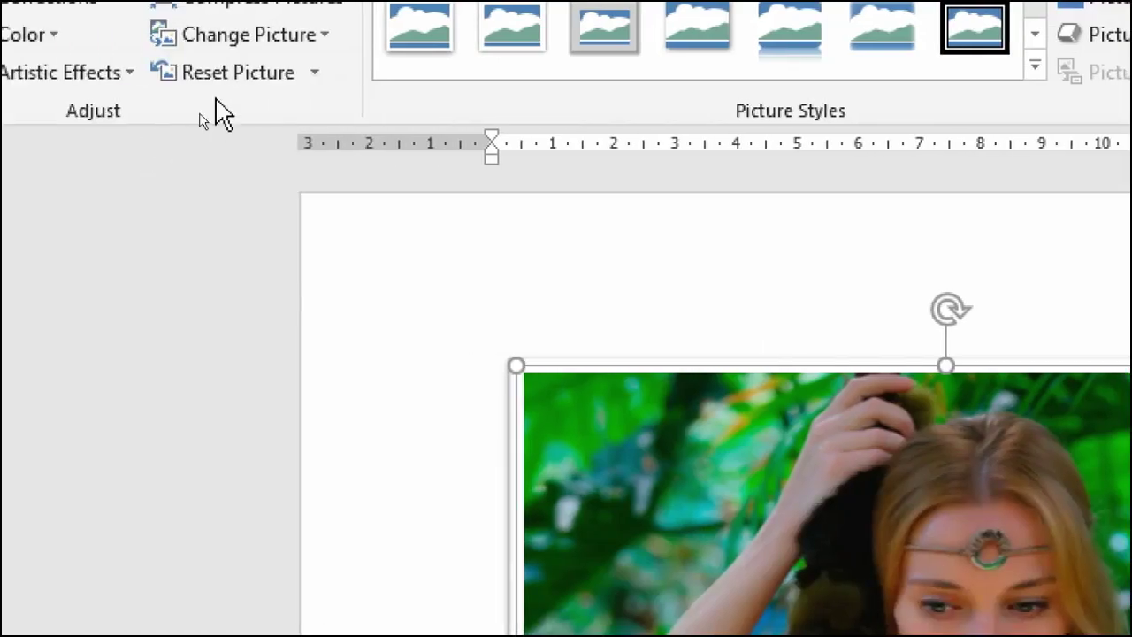
{"action": "left_click", "coordinate": [230, 84]}
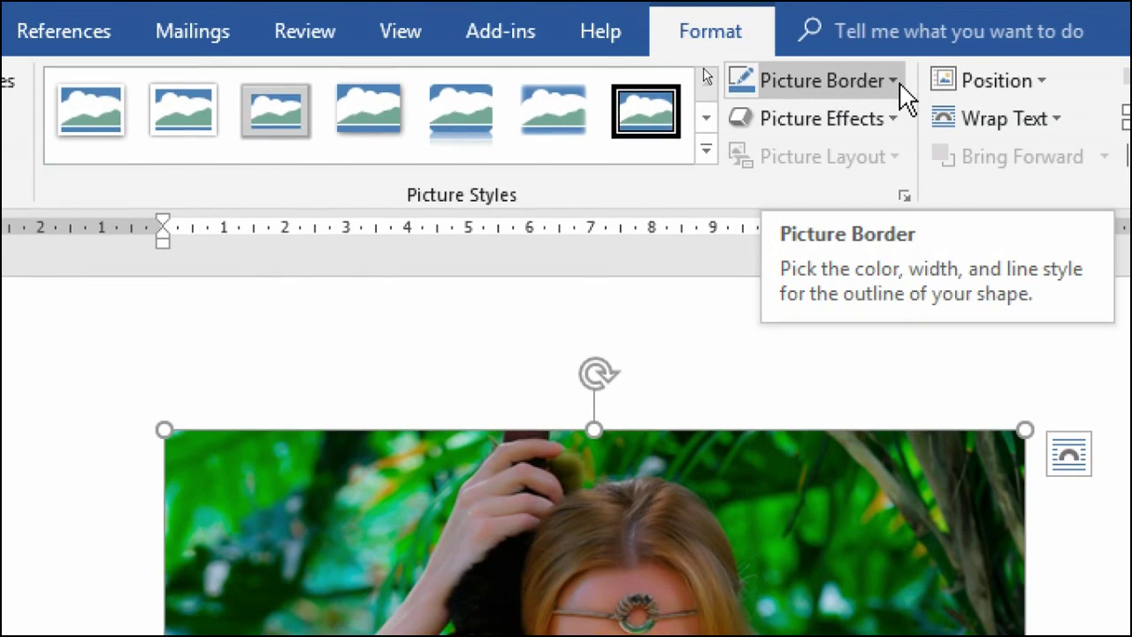
Give the photo a red border 6 pt thick
{"action": "left_click", "coordinate": [894, 82]}
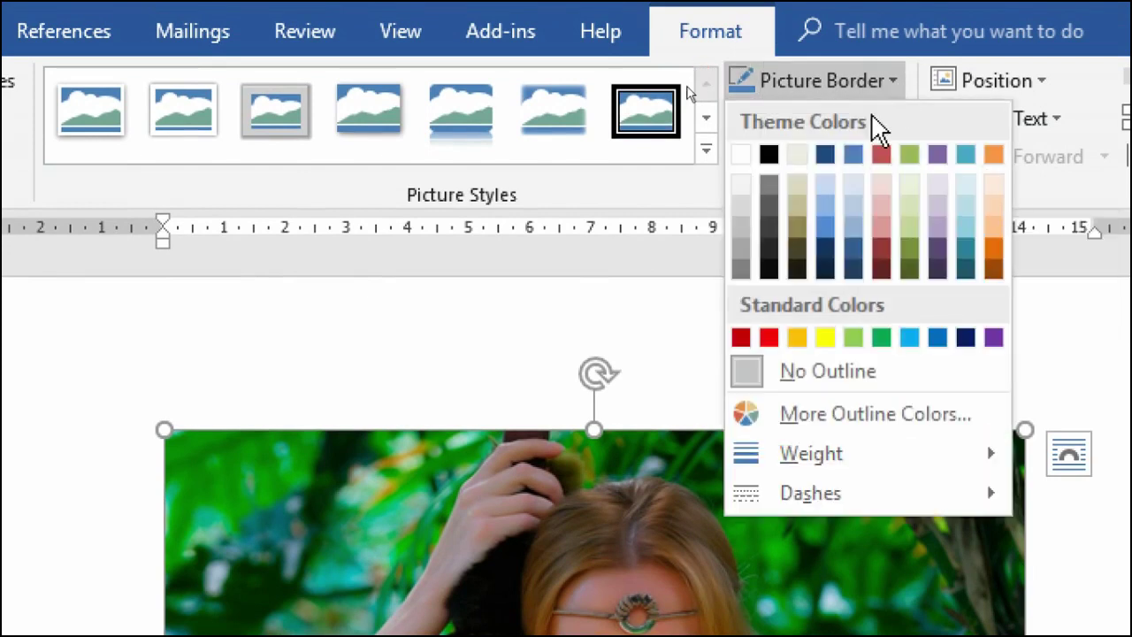
{"action": "left_click", "coordinate": [769, 339]}
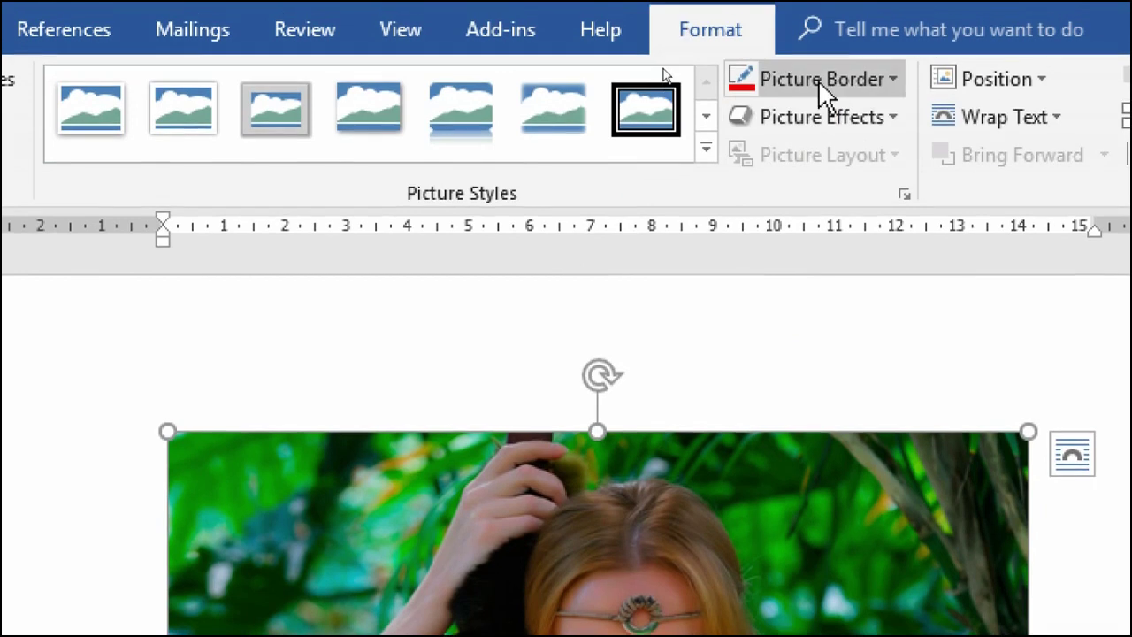
{"action": "left_click", "coordinate": [818, 72]}
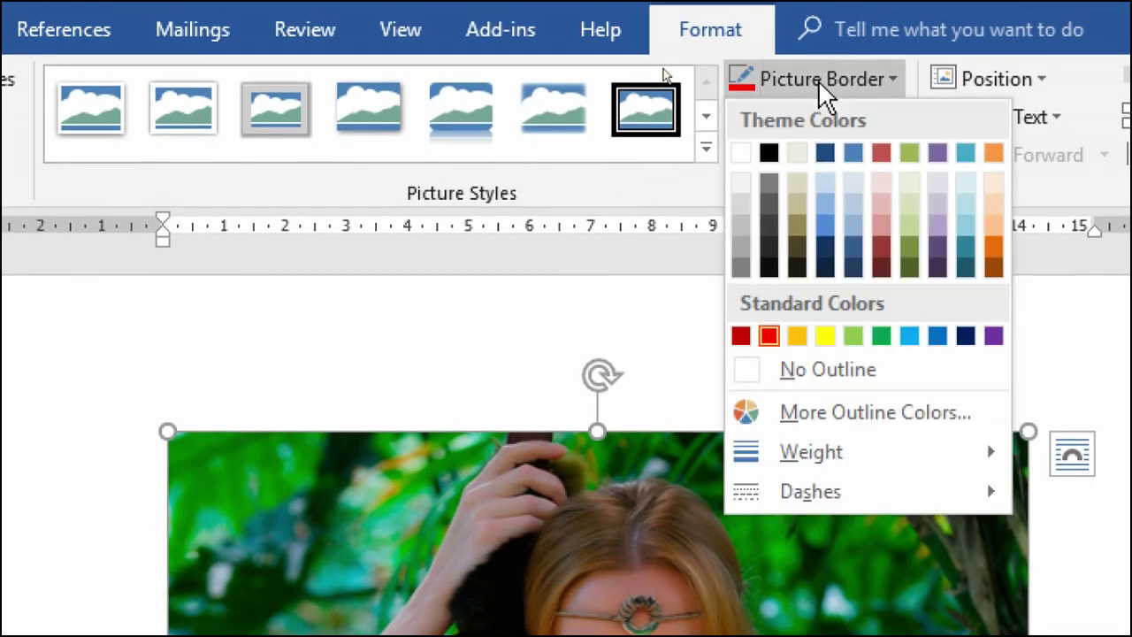
{"action": "mouse_move", "coordinate": [562, 273]}
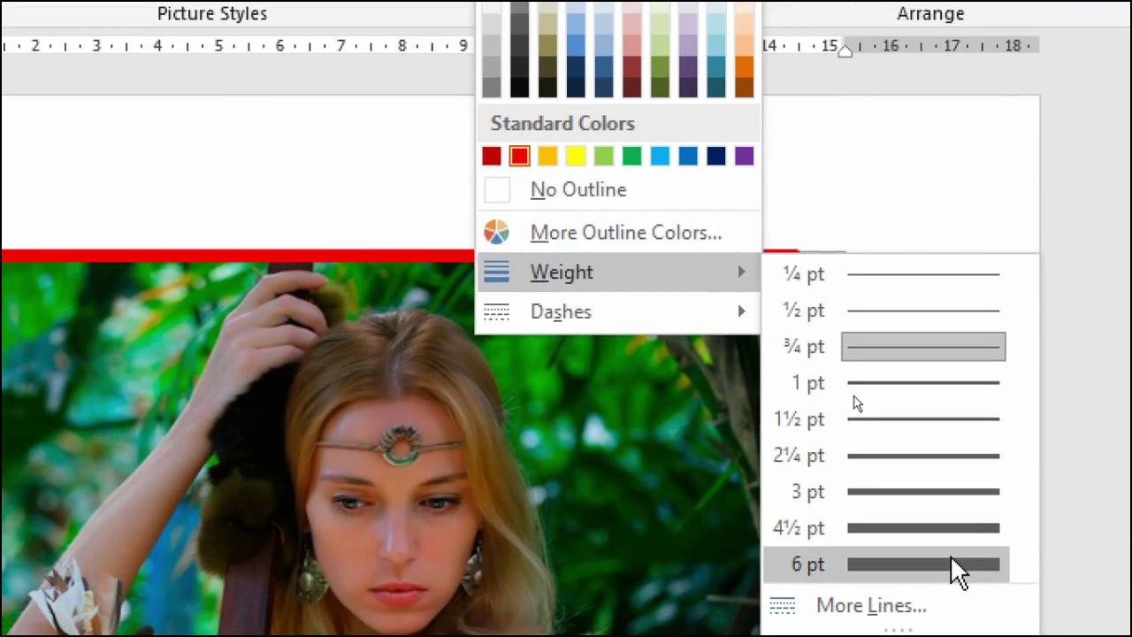
{"action": "left_click", "coordinate": [953, 558]}
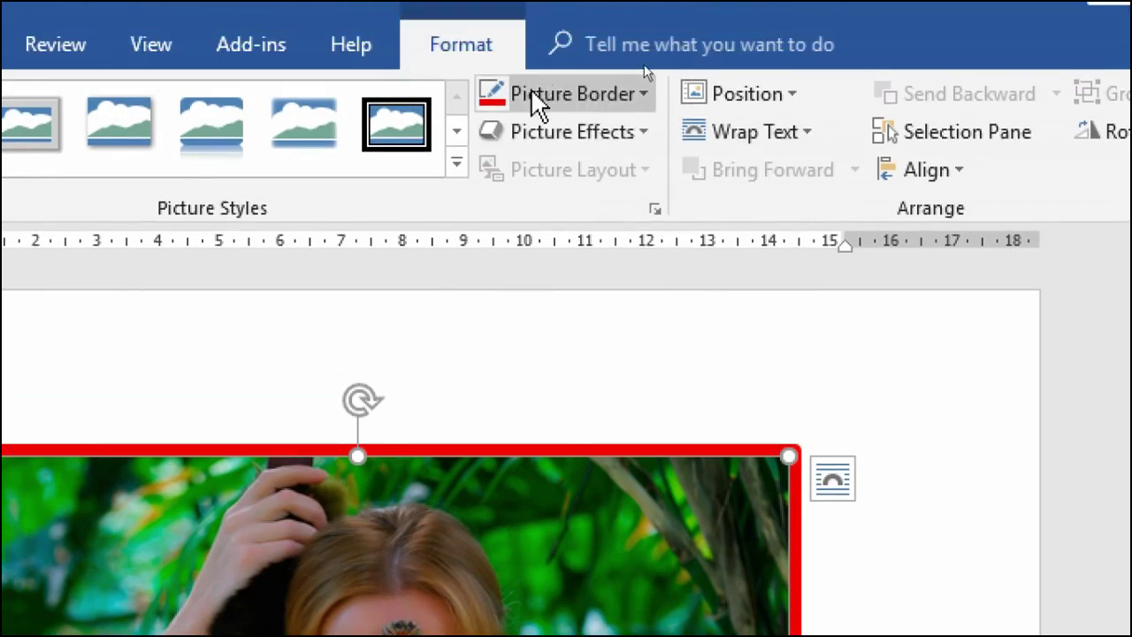
{"action": "left_click", "coordinate": [542, 93]}
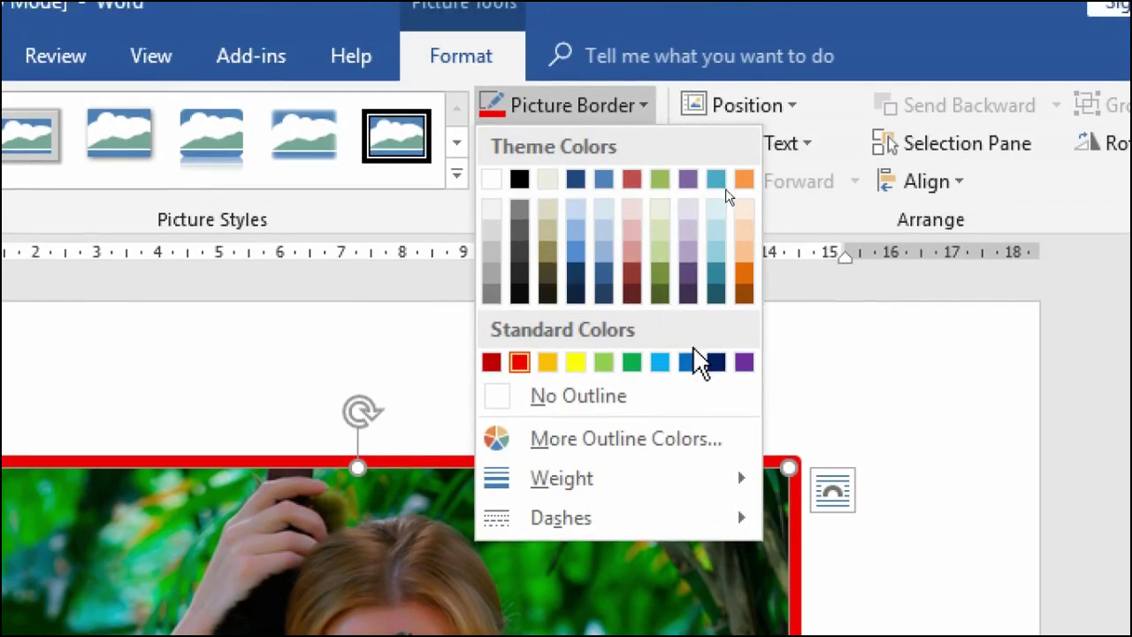
{"action": "left_click", "coordinate": [718, 372]}
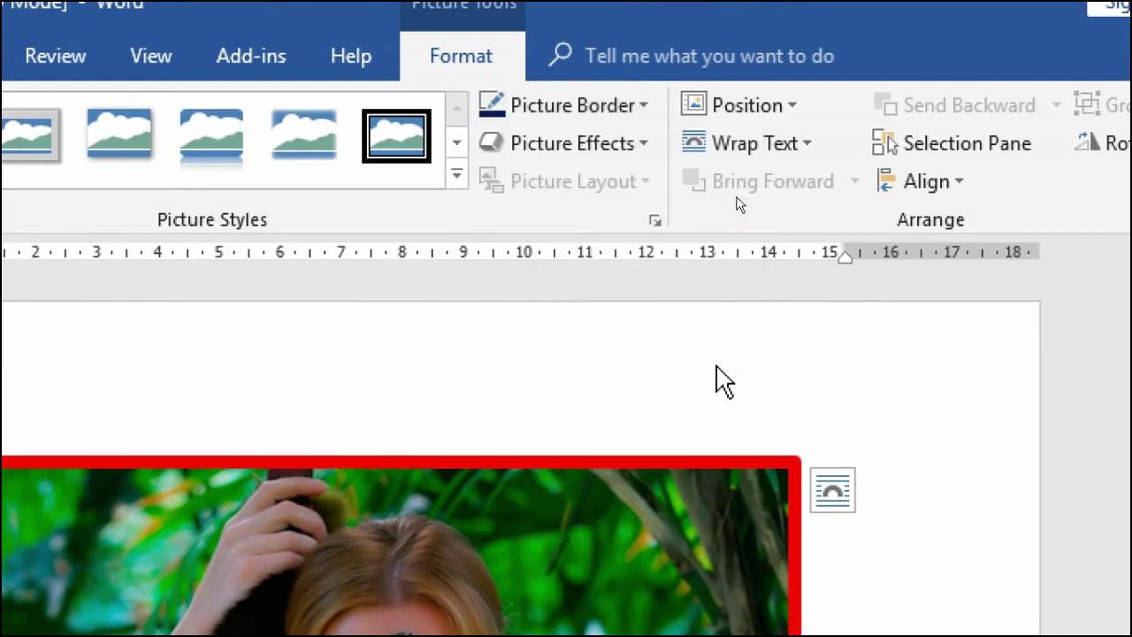
Bring up the More Outline Colors picker for the photo's border
{"action": "left_click", "coordinate": [728, 465]}
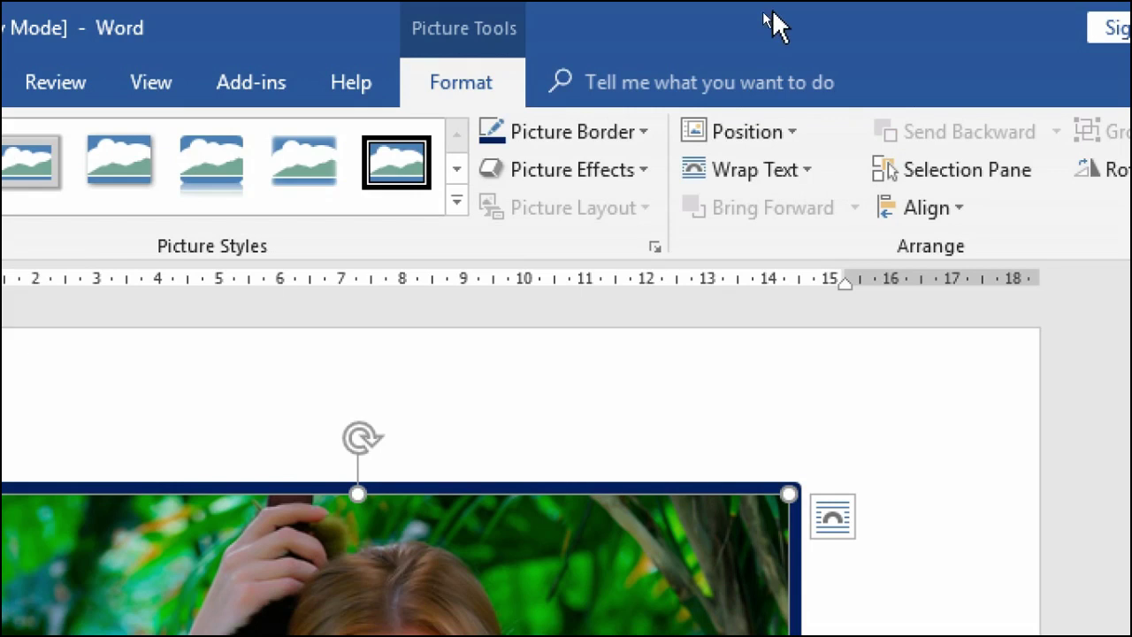
{"action": "left_click", "coordinate": [578, 128]}
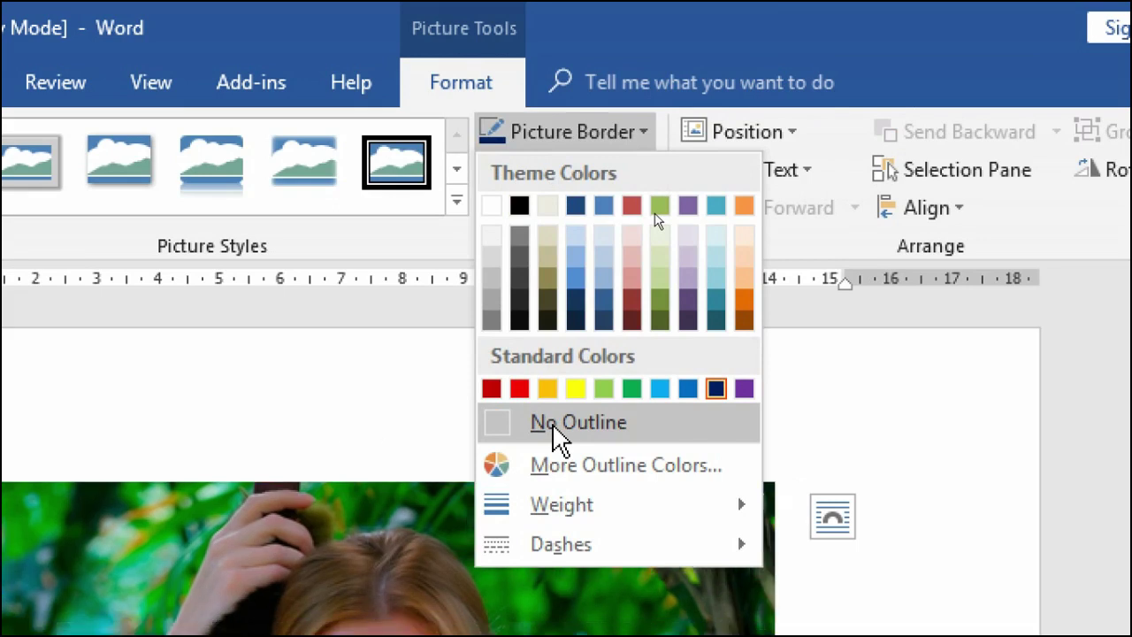
{"action": "key", "text": "Escape"}
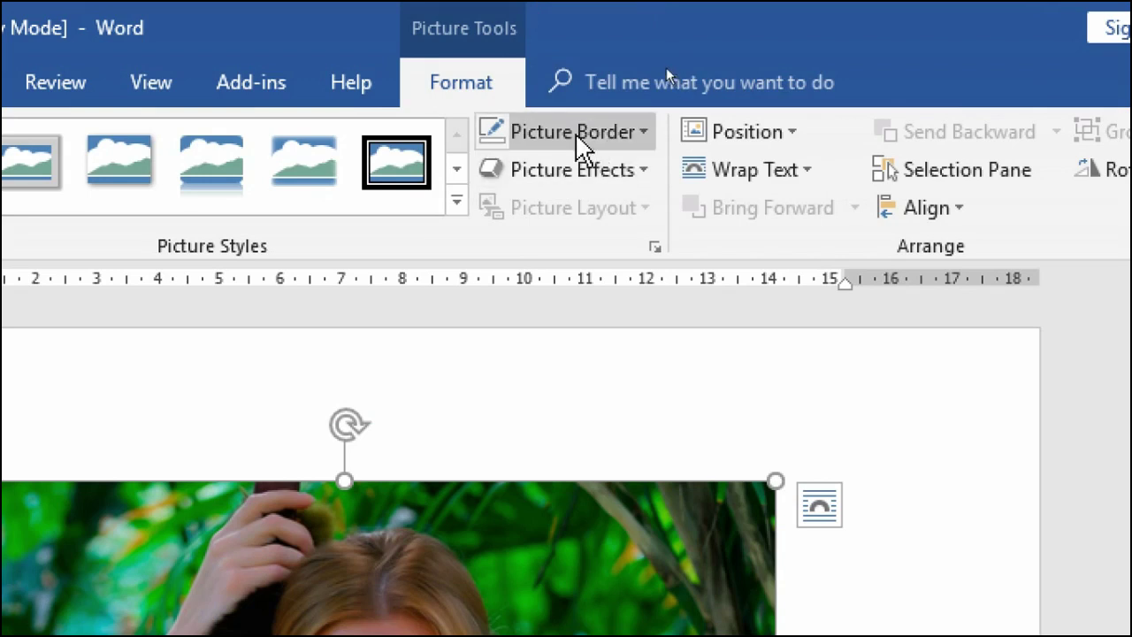
{"action": "left_click", "coordinate": [577, 135]}
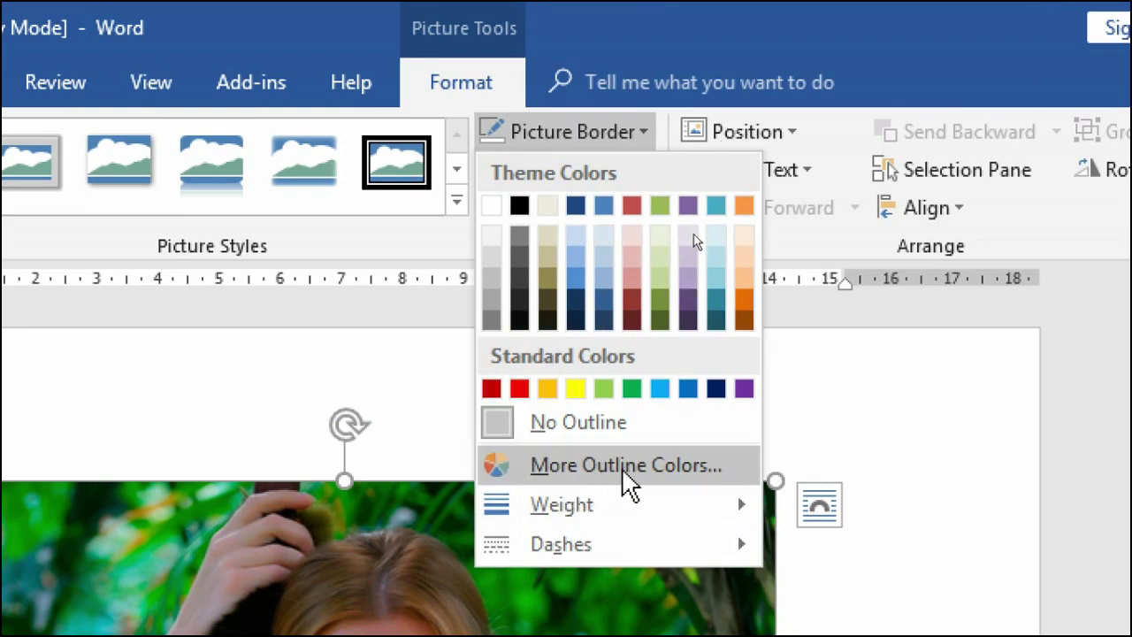
{"action": "left_click", "coordinate": [653, 467]}
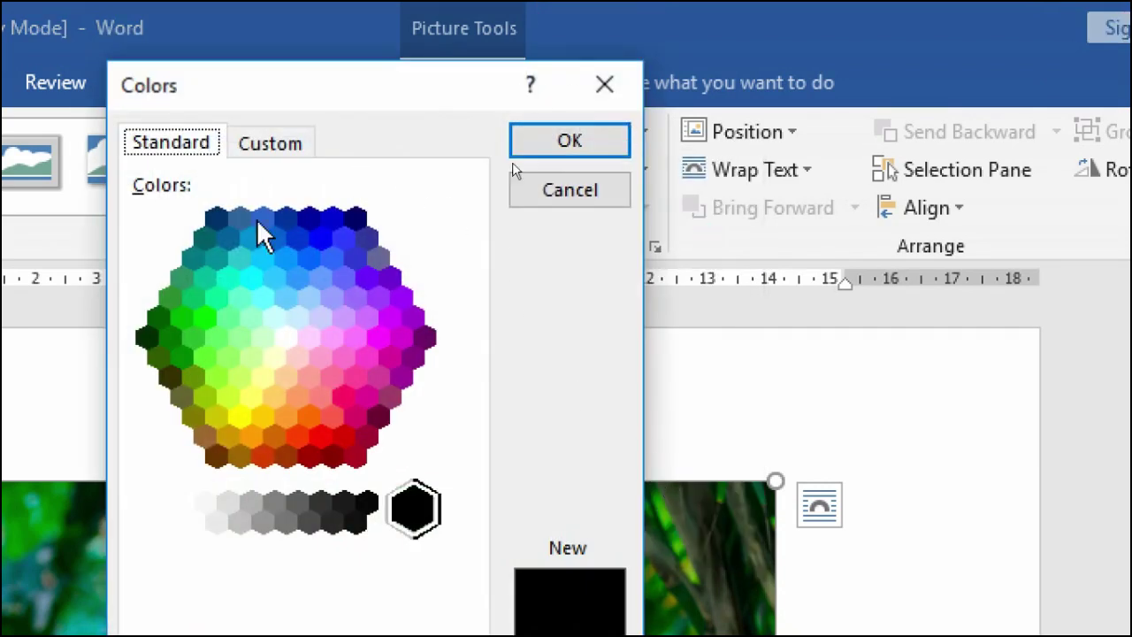
Change the border to bright blue, weight 3 pt, with a dashed line style
{"action": "left_click", "coordinate": [314, 230]}
{"action": "left_click", "coordinate": [602, 142]}
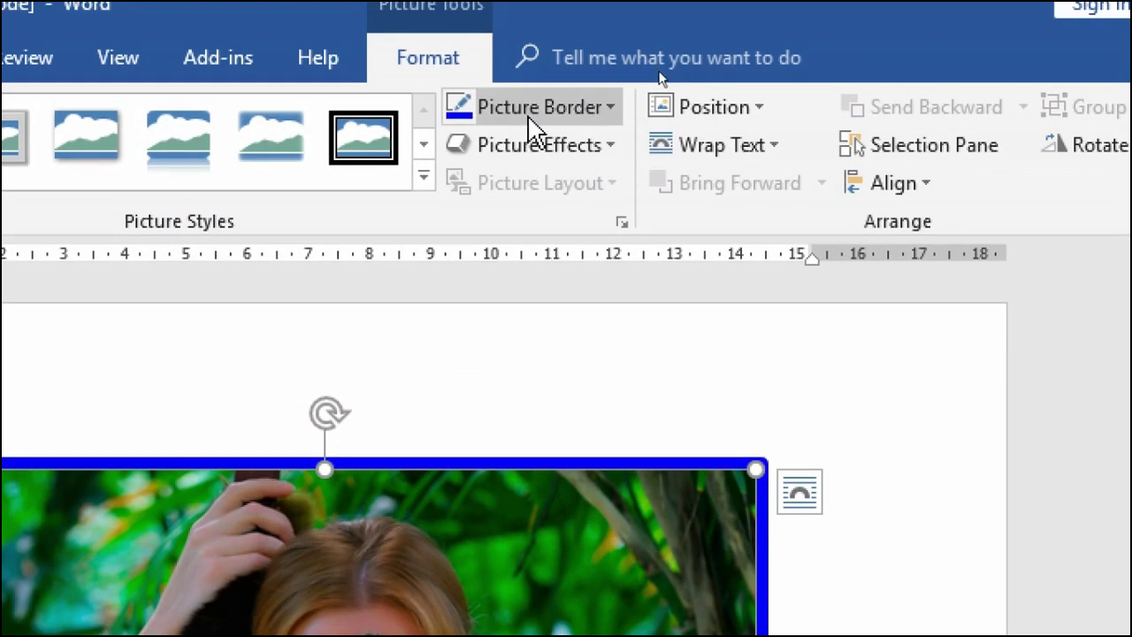
{"action": "left_click", "coordinate": [529, 126]}
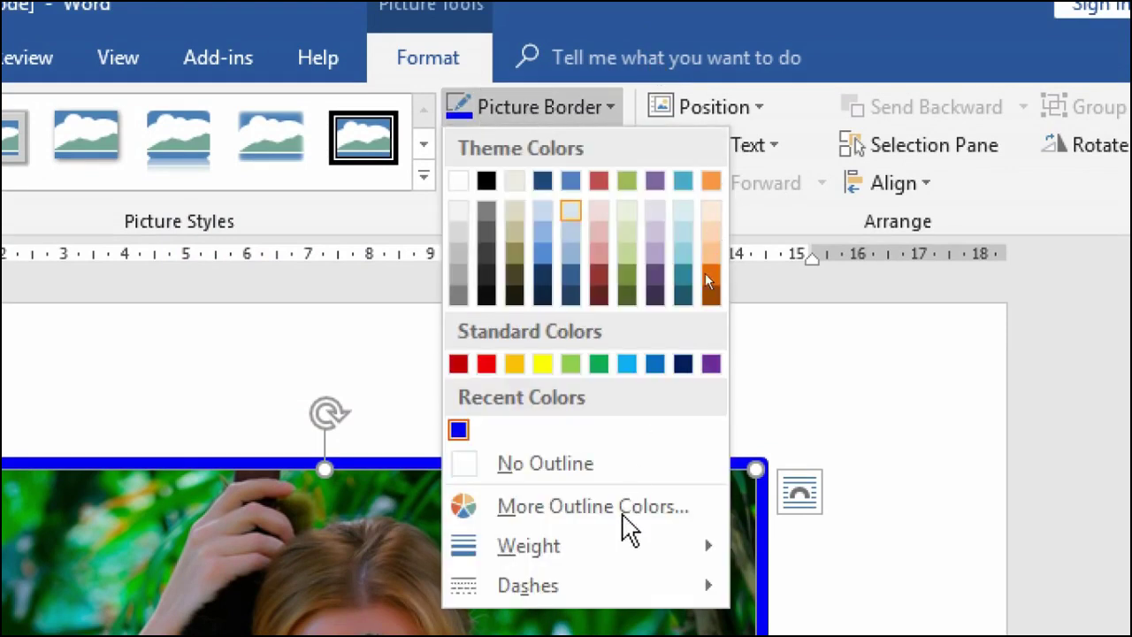
{"action": "mouse_move", "coordinate": [528, 328]}
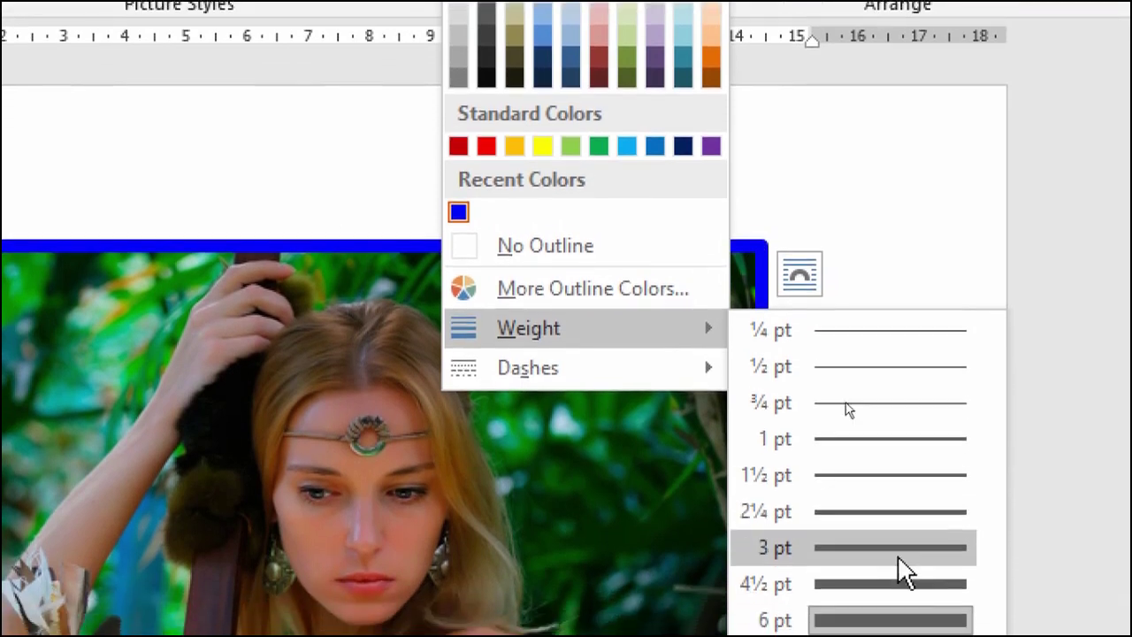
{"action": "left_click", "coordinate": [906, 567]}
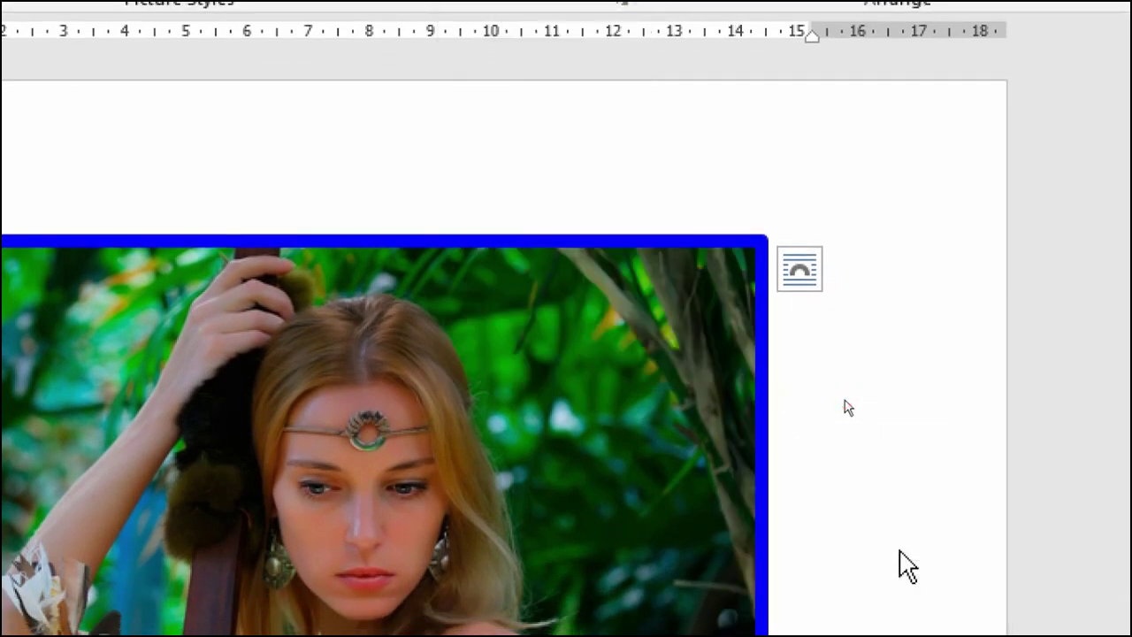
{"action": "left_click", "coordinate": [610, 266]}
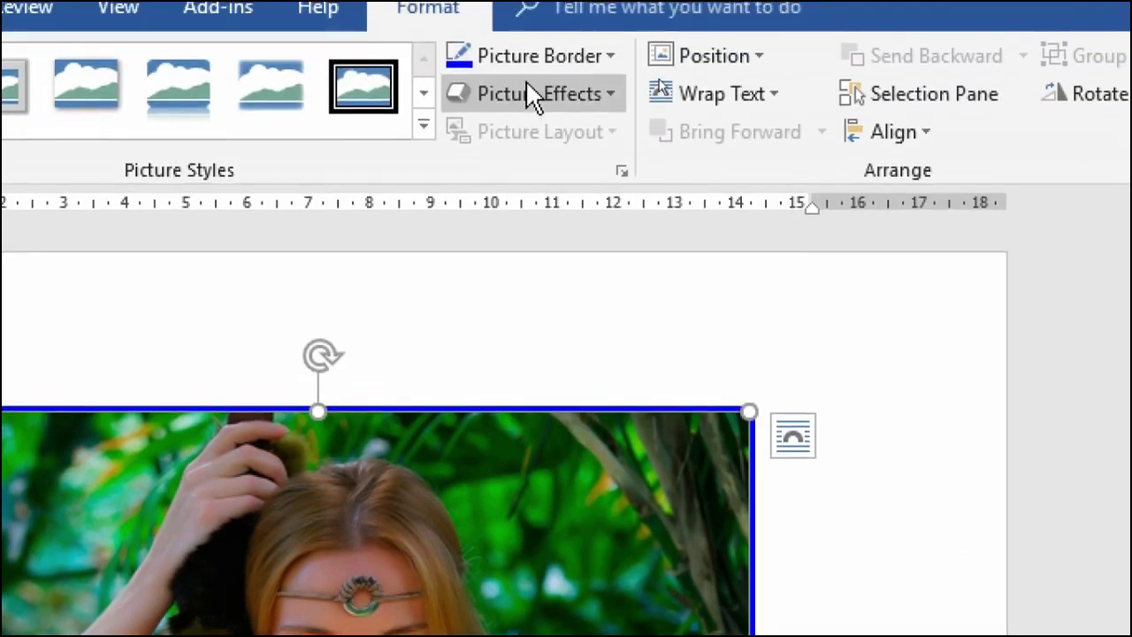
{"action": "left_click", "coordinate": [571, 80]}
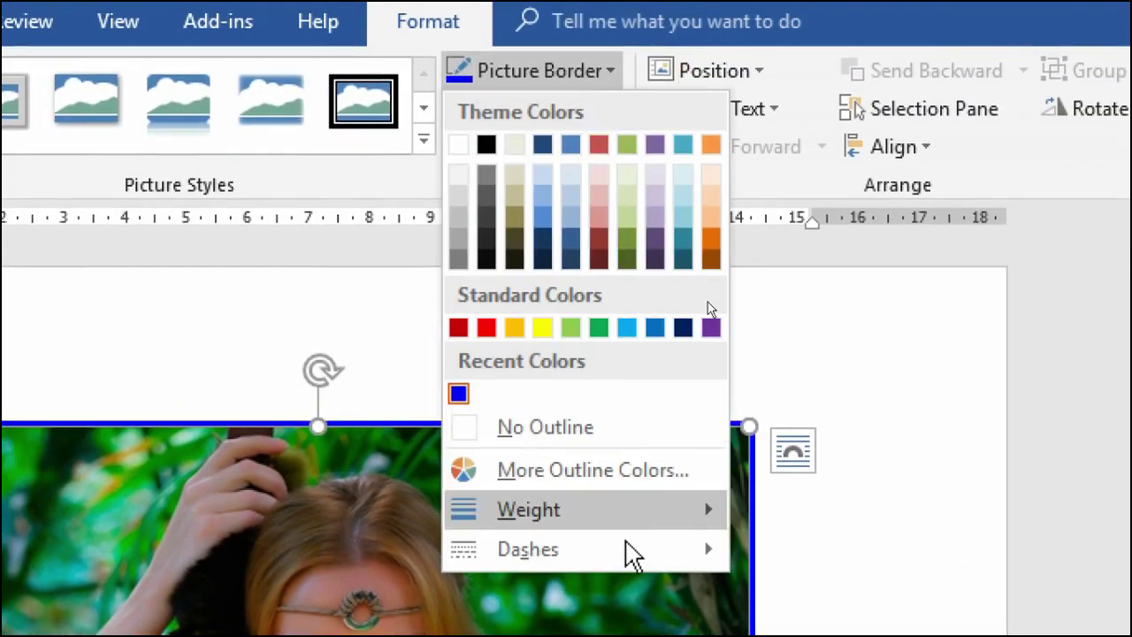
{"action": "mouse_move", "coordinate": [528, 300]}
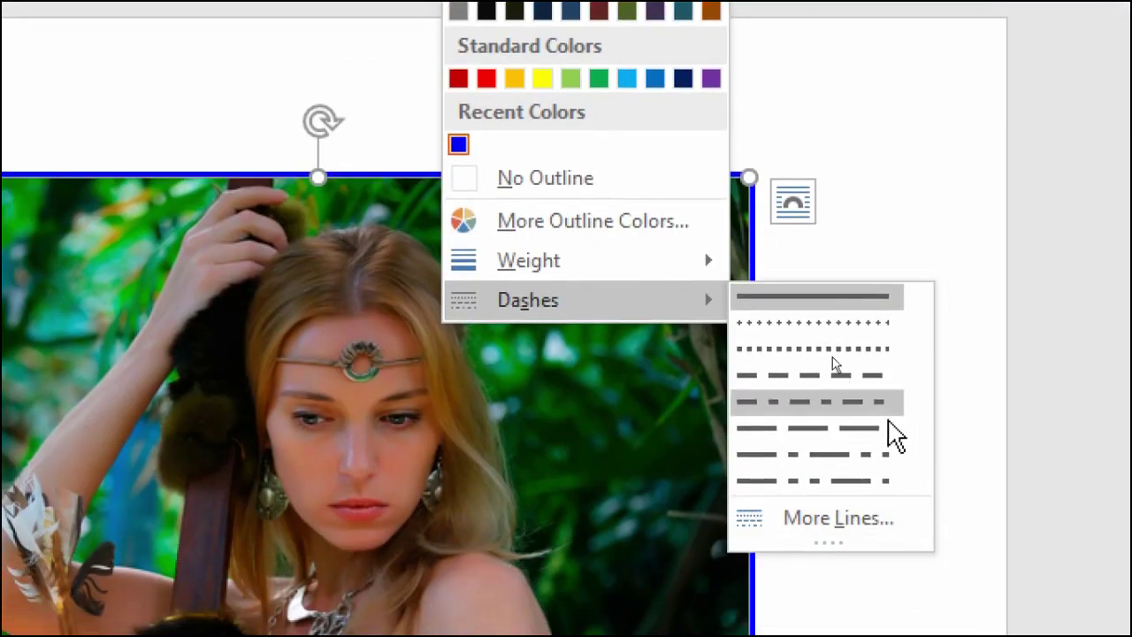
{"action": "left_click", "coordinate": [784, 324]}
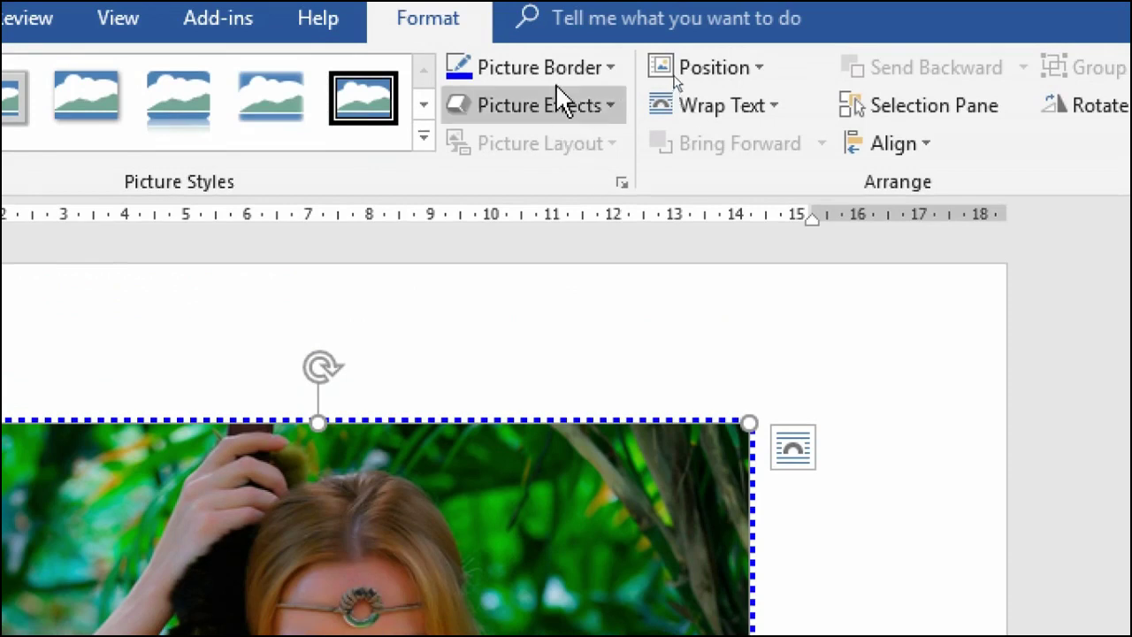
{"action": "left_click", "coordinate": [556, 71]}
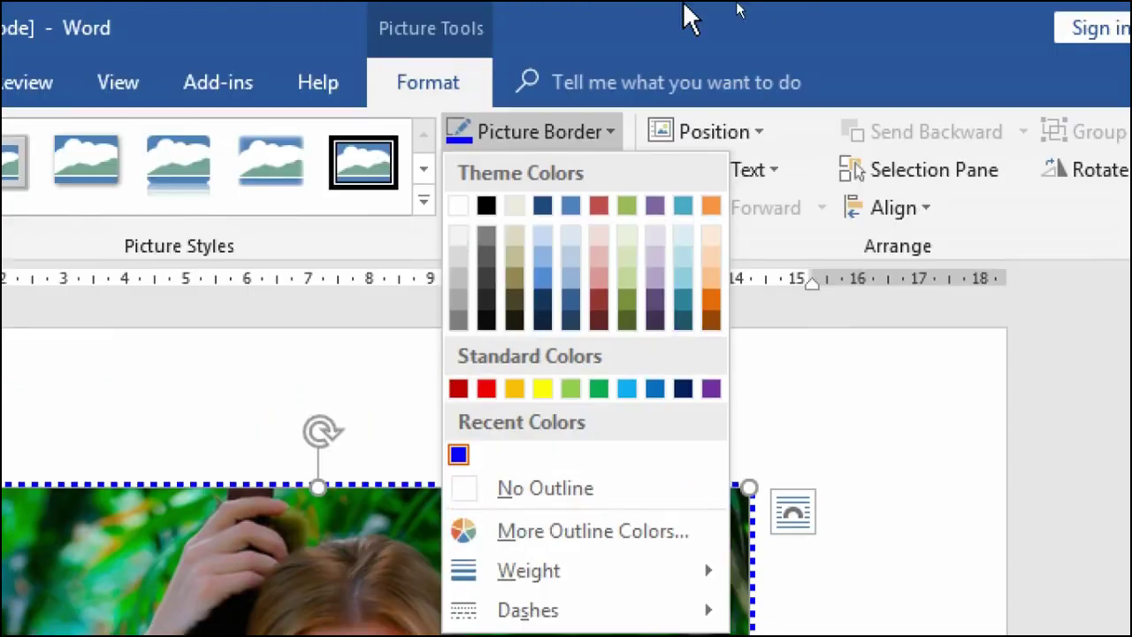
{"action": "left_click", "coordinate": [600, 13]}
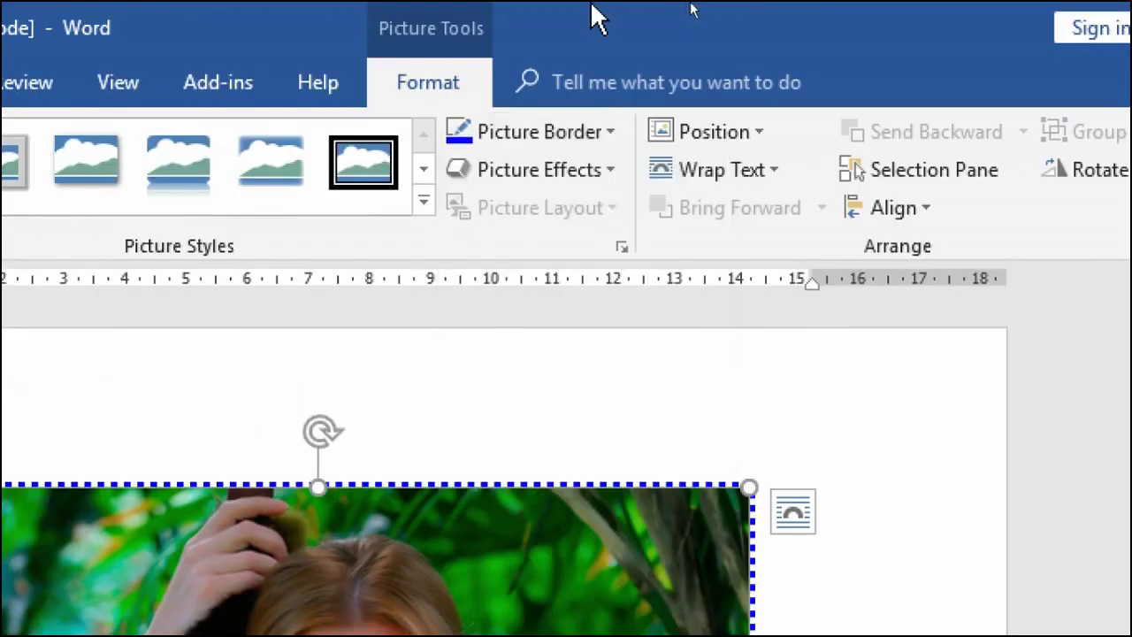
Give the forest portrait an Outer shadow preset and a soft red glow variation
{"action": "left_click", "coordinate": [542, 170]}
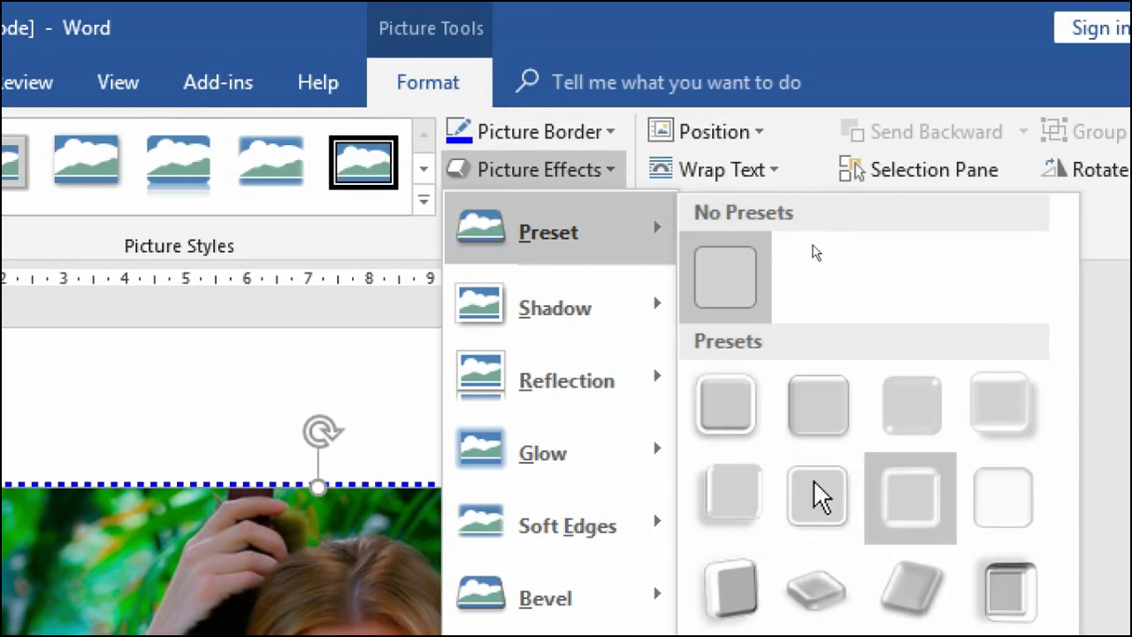
{"action": "mouse_move", "coordinate": [552, 75]}
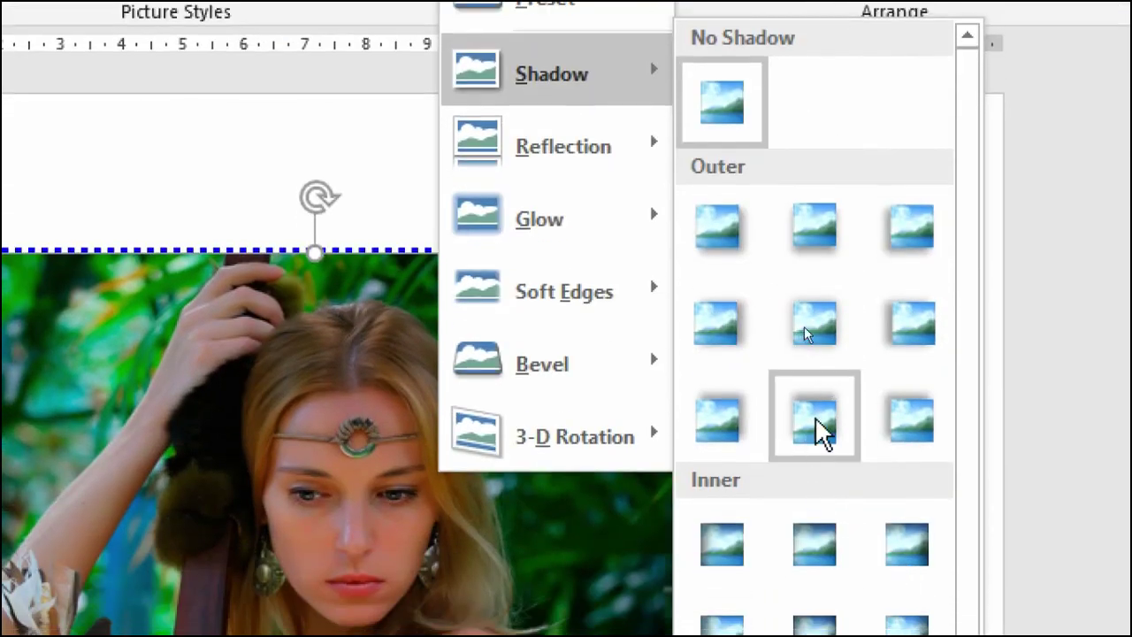
{"action": "left_click", "coordinate": [816, 422]}
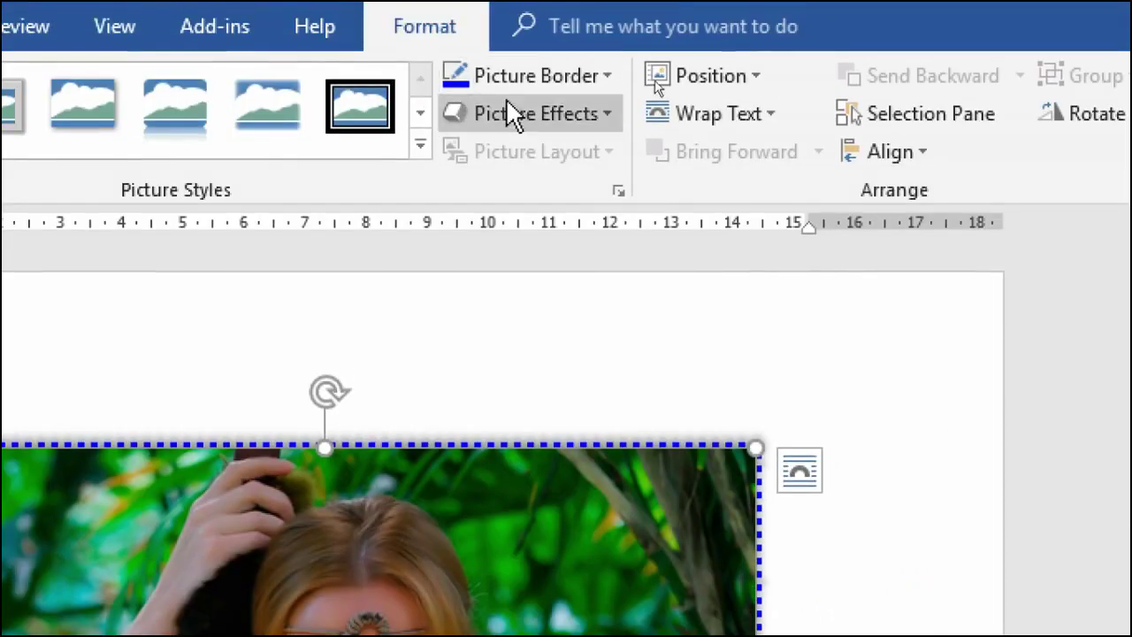
{"action": "left_click", "coordinate": [518, 112]}
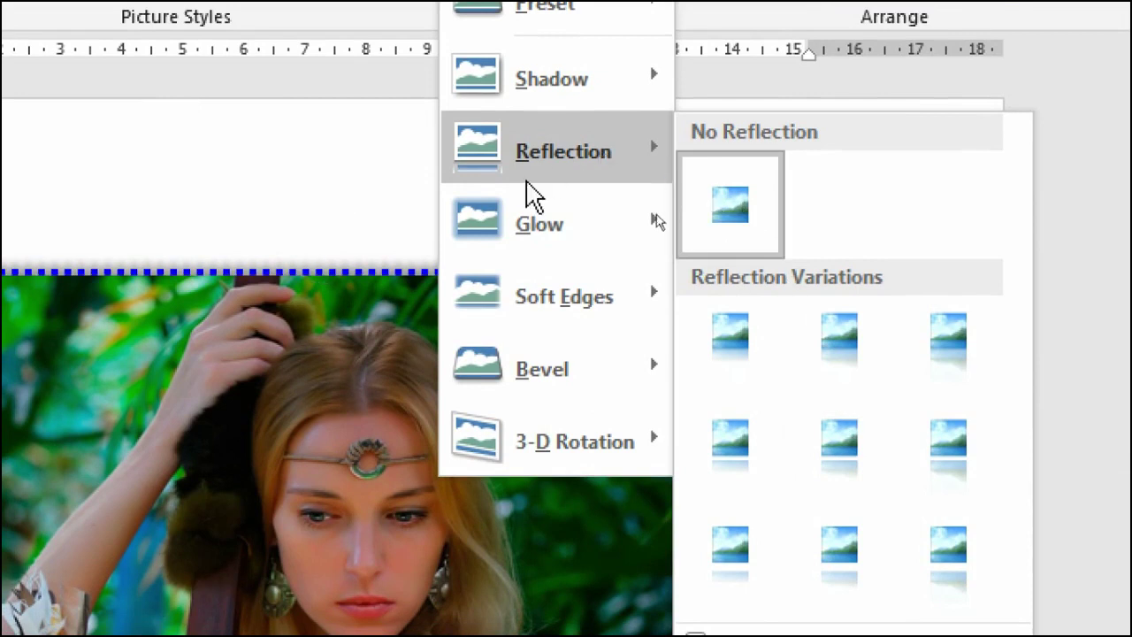
{"action": "mouse_move", "coordinate": [540, 179]}
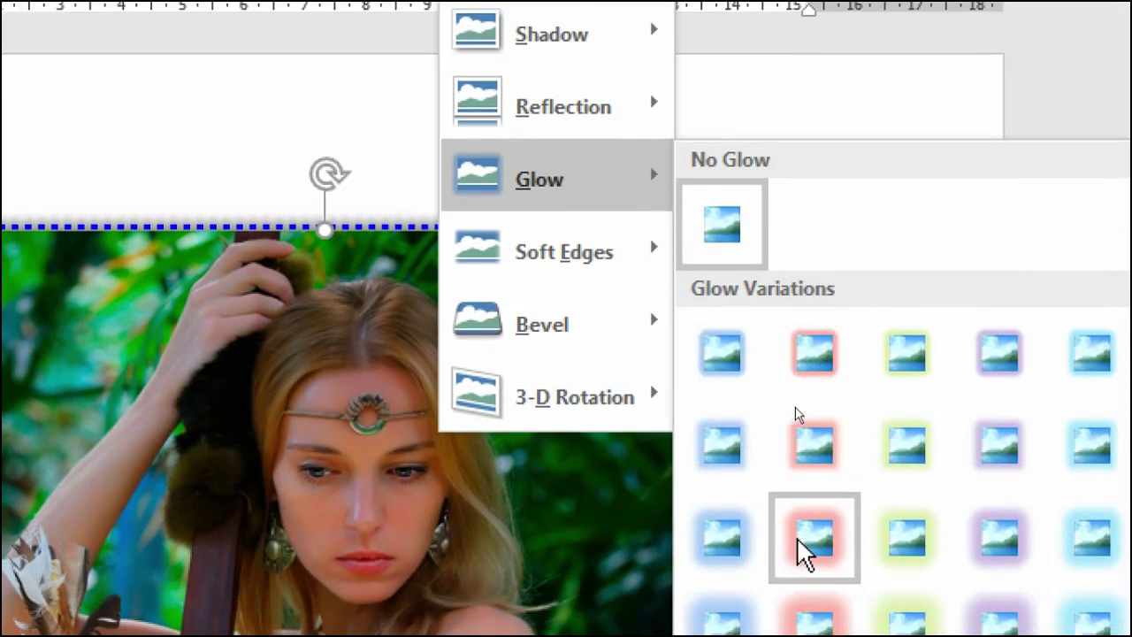
{"action": "left_click", "coordinate": [798, 537]}
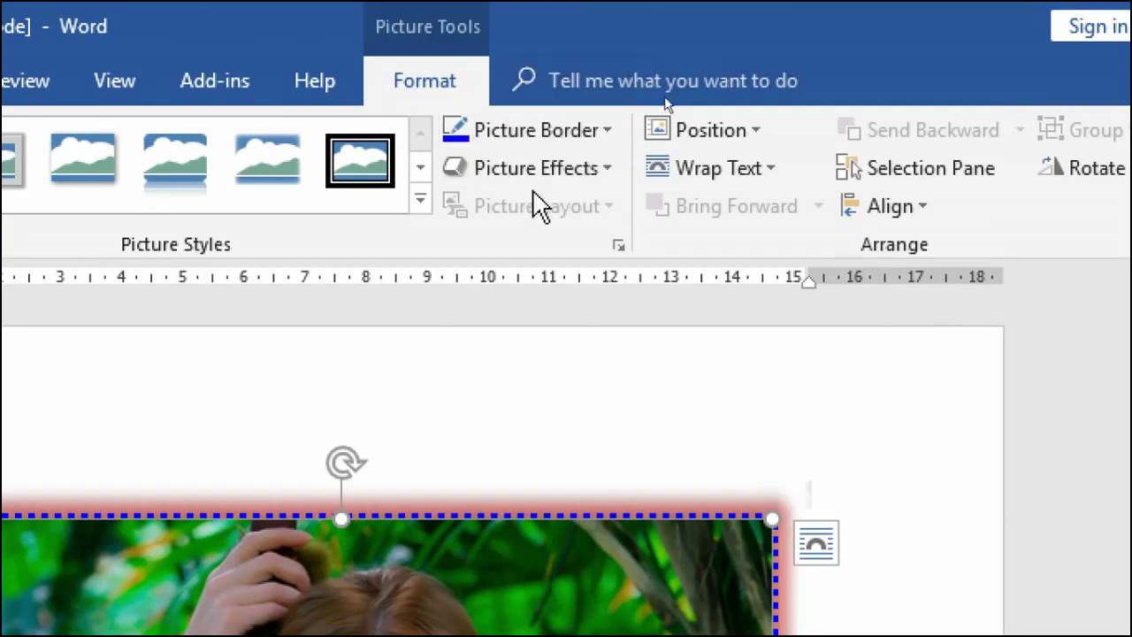
{"action": "left_click", "coordinate": [571, 168]}
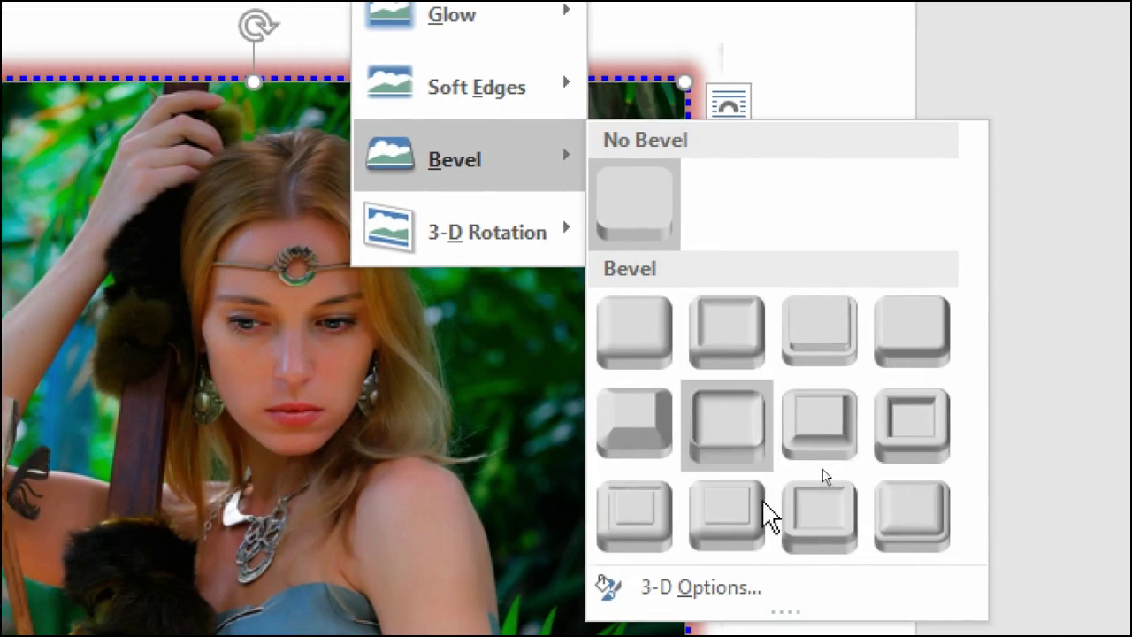
{"action": "mouse_move", "coordinate": [486, 309]}
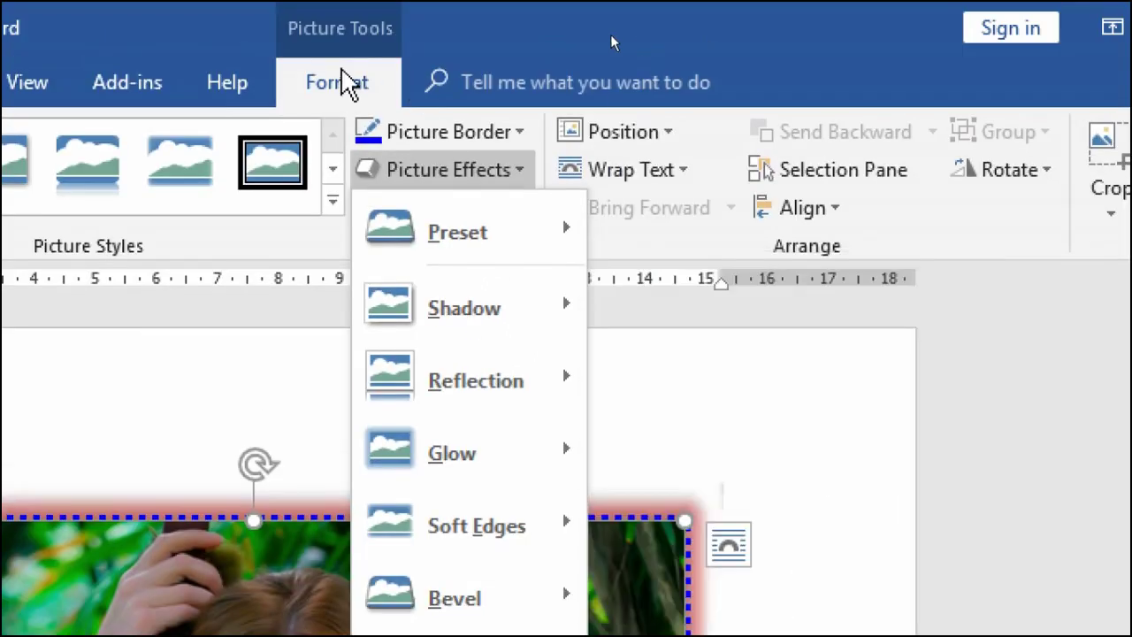
{"action": "left_click", "coordinate": [611, 36]}
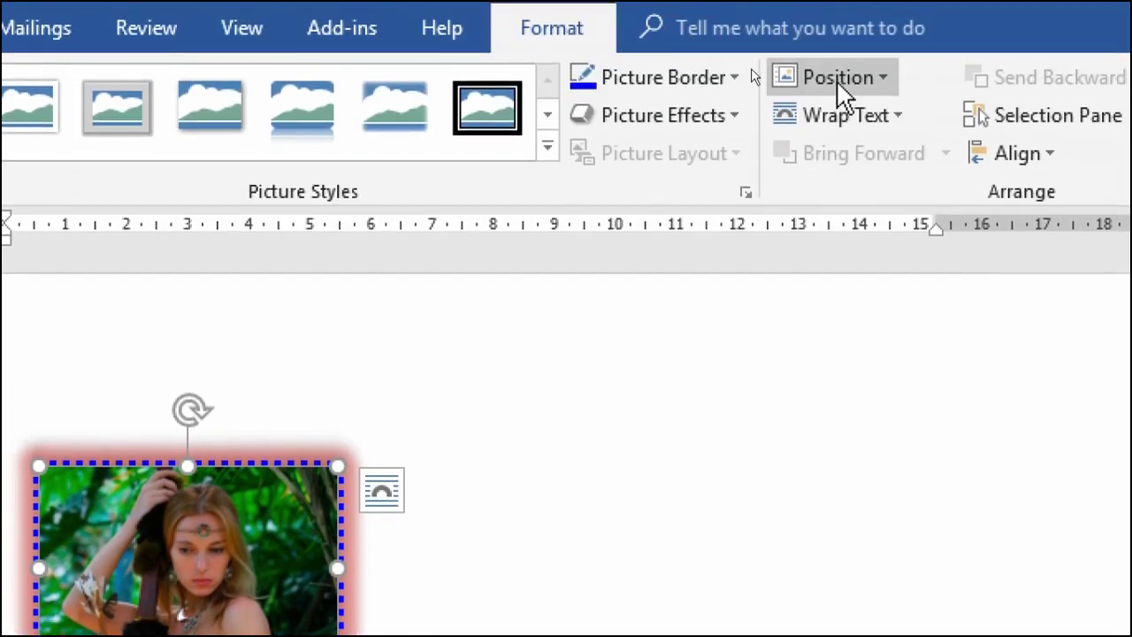
{"action": "left_click", "coordinate": [839, 89]}
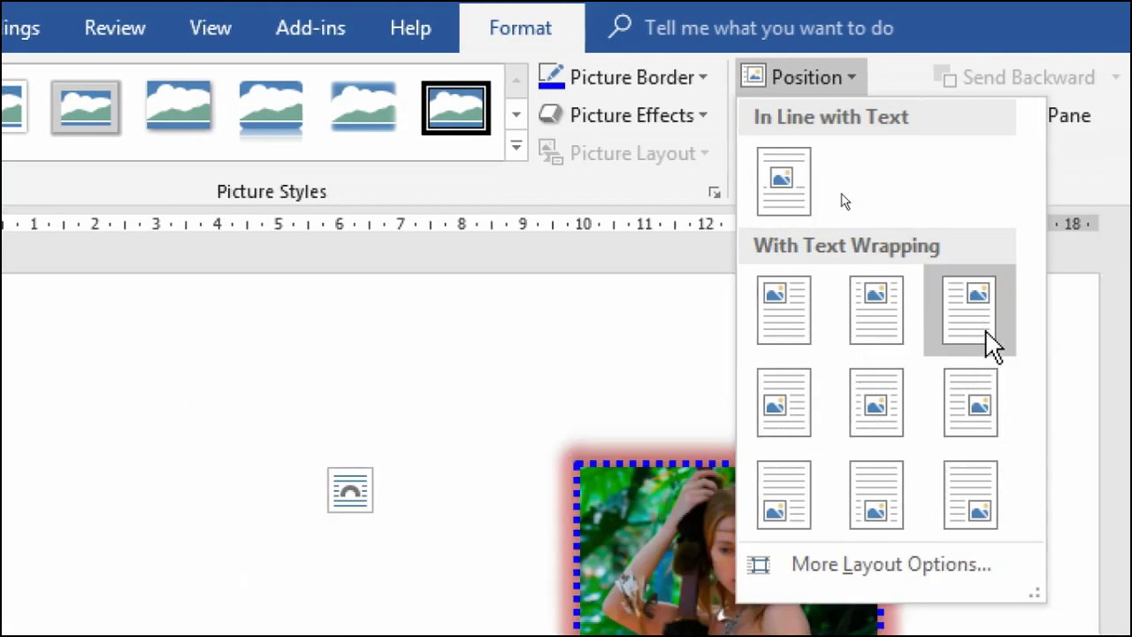
Position the forest photo at Top Right with Square text wrapping, then deselect it
{"action": "left_click", "coordinate": [985, 329]}
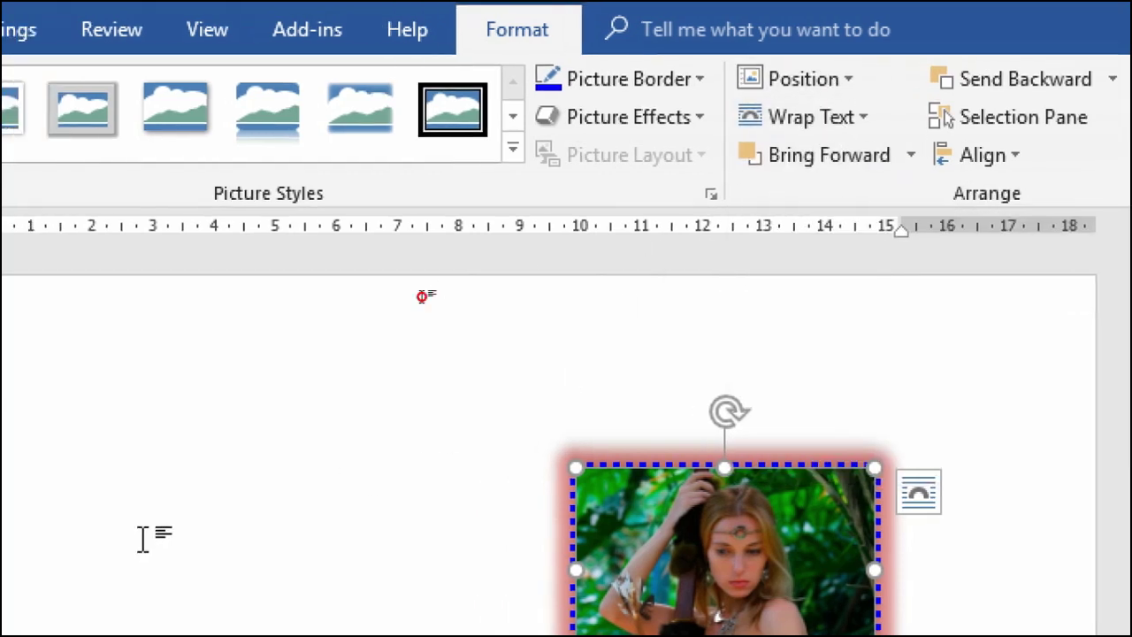
{"action": "left_click", "coordinate": [142, 538]}
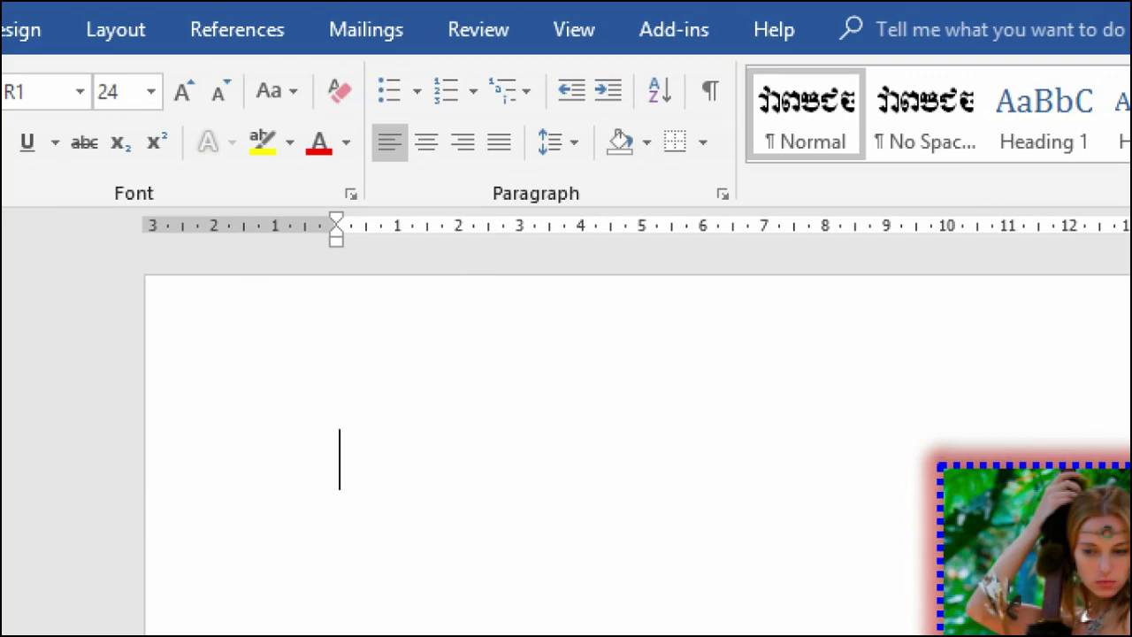
{"action": "left_click", "coordinate": [735, 457]}
Type two lines of repeated 'ប' placeholder characters
{"action": "type", "text": "មប​ប​ប​ប​ប​ប​ប​ប​ប​ប​ប​ប​ប​ប​ប​ប​ប​ប​ប​ប​ប​"}
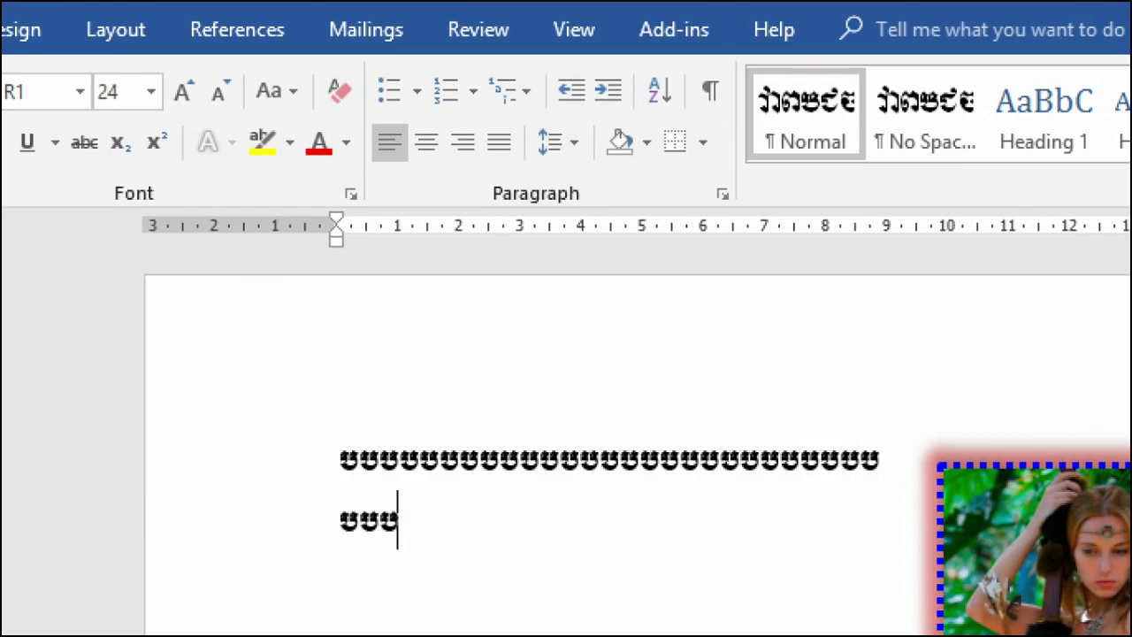
{"action": "type", "text": "ប​ប​ប​ប​ប​ប​ប"}
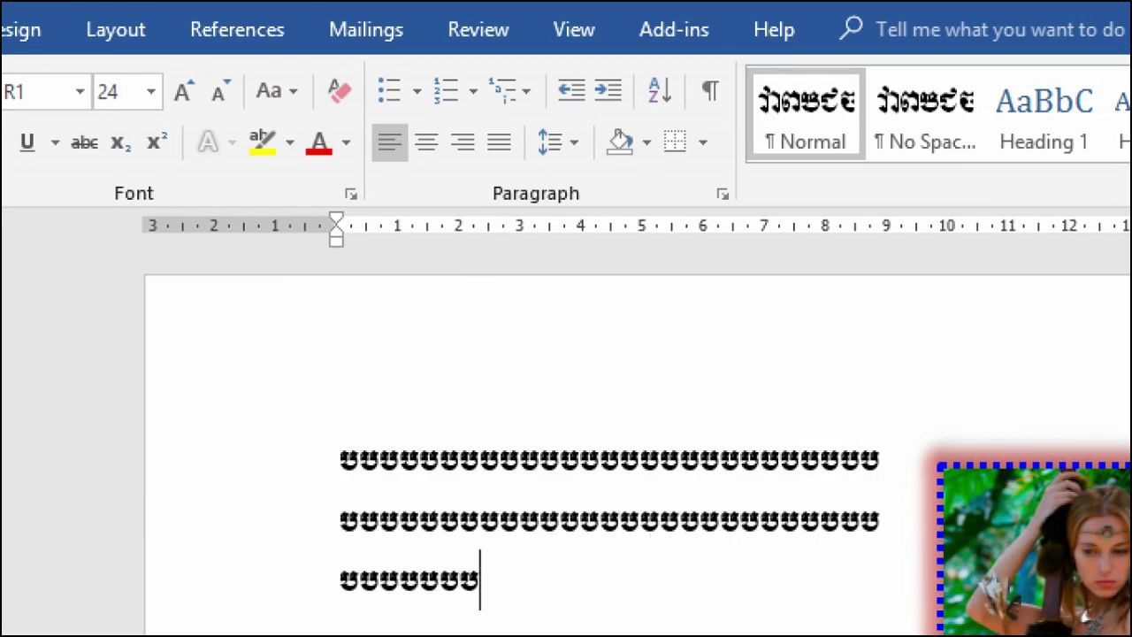
{"action": "type", "text": "​ប​ប​ប​ប​ប​ប​ប​ប​ប​ប​ប​ប​ប​ប​ប​ប​ប​ប​ប​ប​ប​ប​ប​ប​ប​ប​ប​ប​ប​ប​ប​ប​ប​ប​ប​ប​ប​ប​ប​ប​ប​ប​ប​ប​ប​ប​ប​ប​ប"}
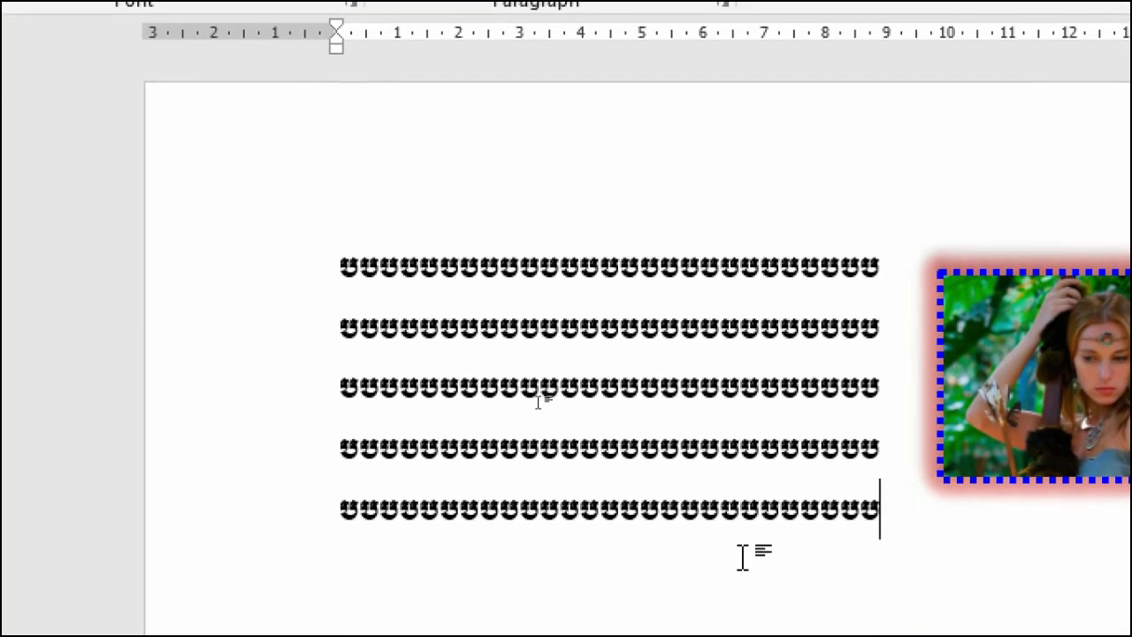
{"action": "key", "text": "Return"}
{"action": "type", "text": "បបបបបបបបបបបបបបបបបបបបបបបបបបបបបបបបបបបបបបបបបបបបបបបបបបបបបបប"}
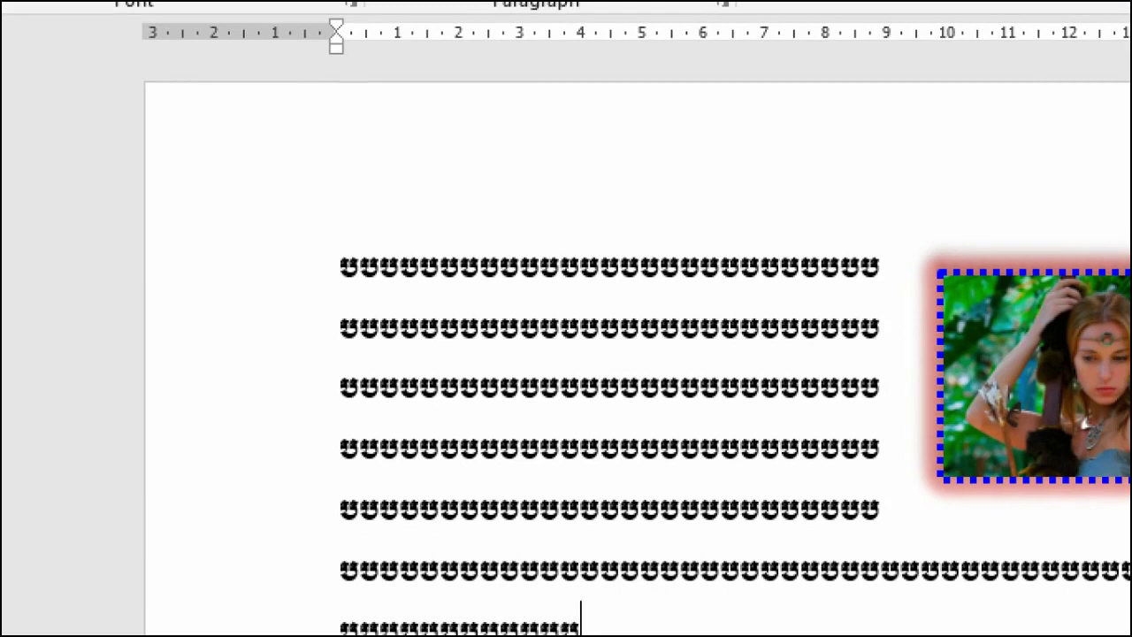
{"action": "type", "text": "បបបបបបបបបបបបបបបបបបបបបបបបបបបបបបបបបបបបបបបបបបបបប"}
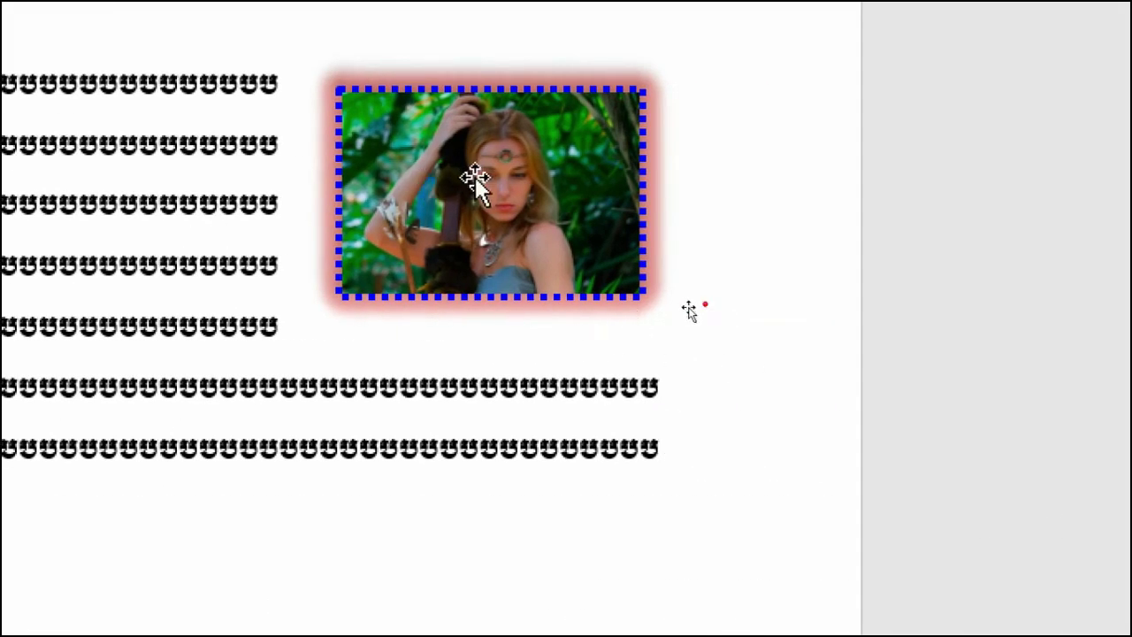
Drag the photo down so it sits among the text lines below the third line
{"action": "left_click_drag", "start_coordinate": [475, 182], "coordinate": [145, 183]}
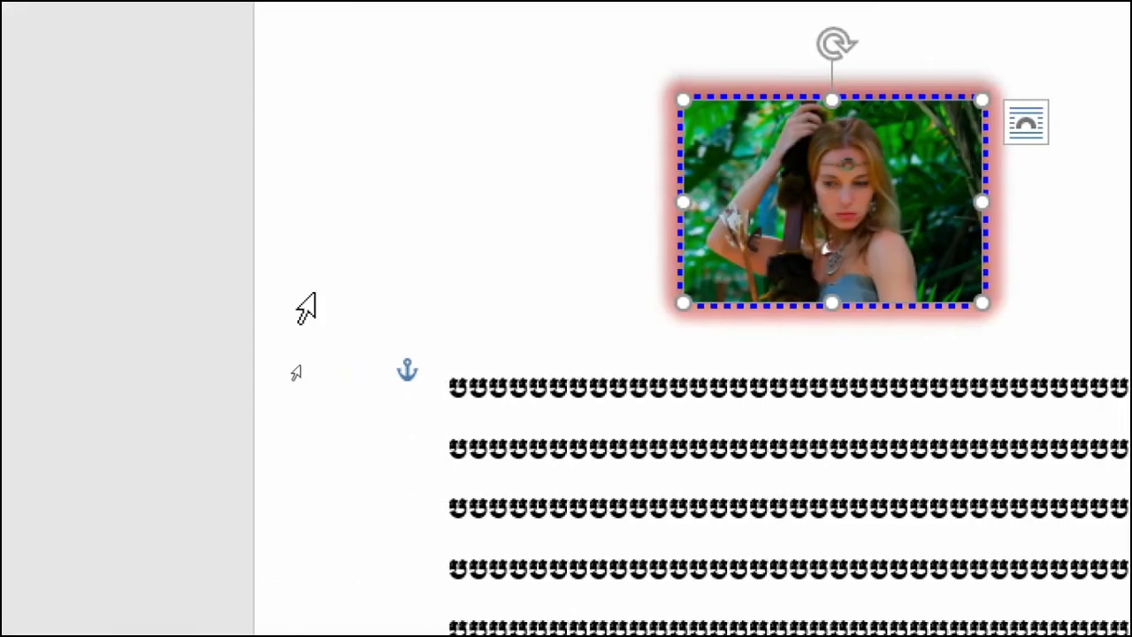
{"action": "left_click_drag", "start_coordinate": [905, 233], "coordinate": [656, 245]}
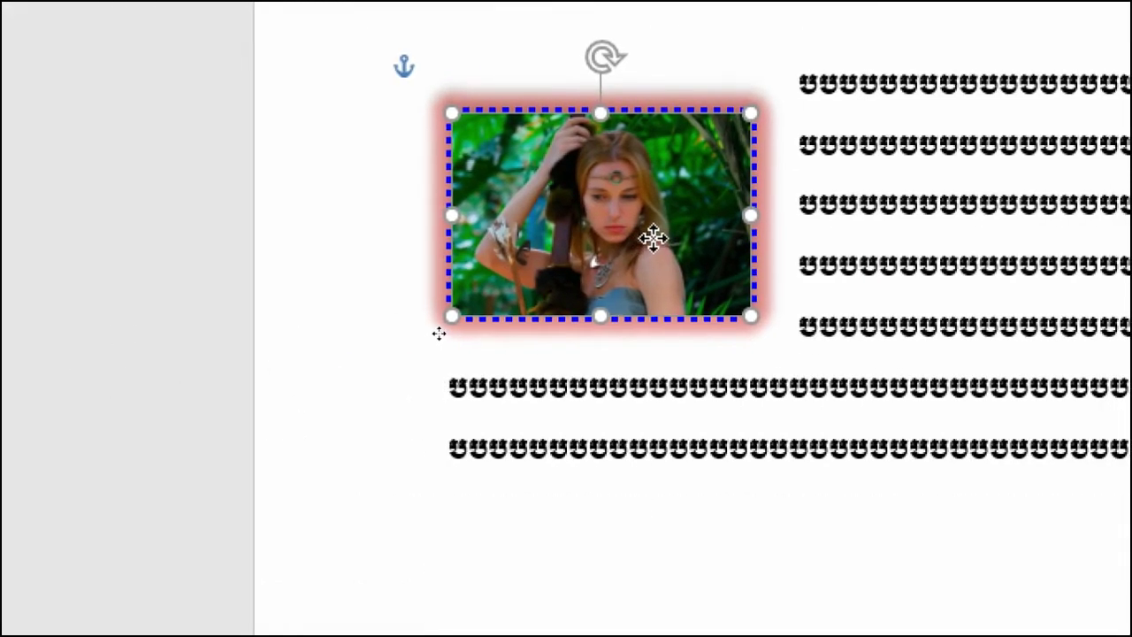
{"action": "mouse_move", "coordinate": [657, 245]}
{"action": "left_mouse_down"}
{"action": "mouse_move", "coordinate": [888, 233]}
{"action": "mouse_move", "coordinate": [961, 283]}
{"action": "mouse_move", "coordinate": [952, 493]}
{"action": "mouse_move", "coordinate": [928, 382]}
{"action": "mouse_move", "coordinate": [928, 422]}
{"action": "left_mouse_up"}
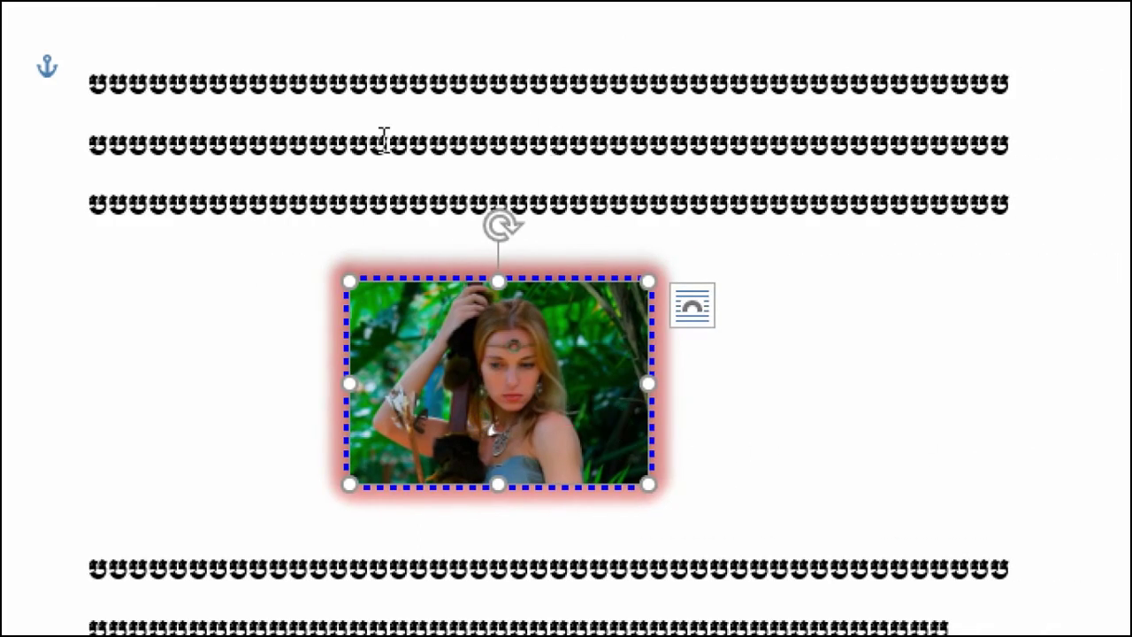
{"action": "mouse_move", "coordinate": [505, 331]}
{"action": "left_mouse_down"}
{"action": "mouse_move", "coordinate": [521, 448]}
{"action": "mouse_move", "coordinate": [885, 472]}
{"action": "mouse_move", "coordinate": [890, 454]}
{"action": "mouse_move", "coordinate": [882, 407]}
{"action": "mouse_move", "coordinate": [862, 399]}
{"action": "mouse_move", "coordinate": [871, 400]}
{"action": "mouse_move", "coordinate": [883, 357]}
{"action": "mouse_move", "coordinate": [551, 369]}
{"action": "mouse_move", "coordinate": [531, 380]}
{"action": "mouse_move", "coordinate": [523, 425]}
{"action": "left_mouse_up"}
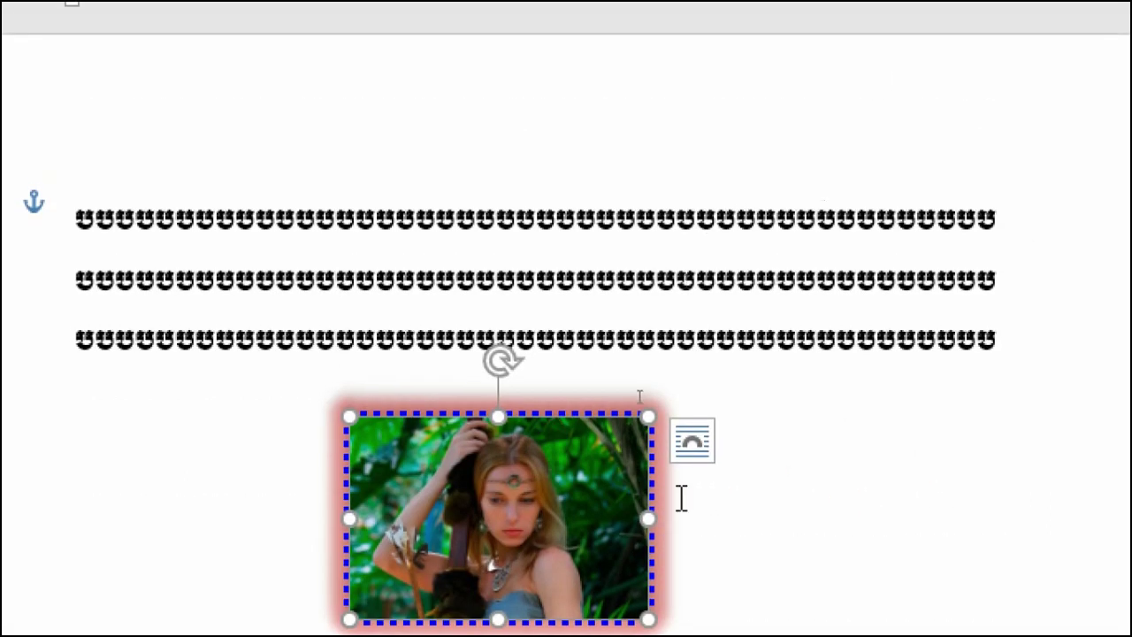
Set the photo's text wrapping to In Front of Text
{"action": "left_click", "coordinate": [681, 460]}
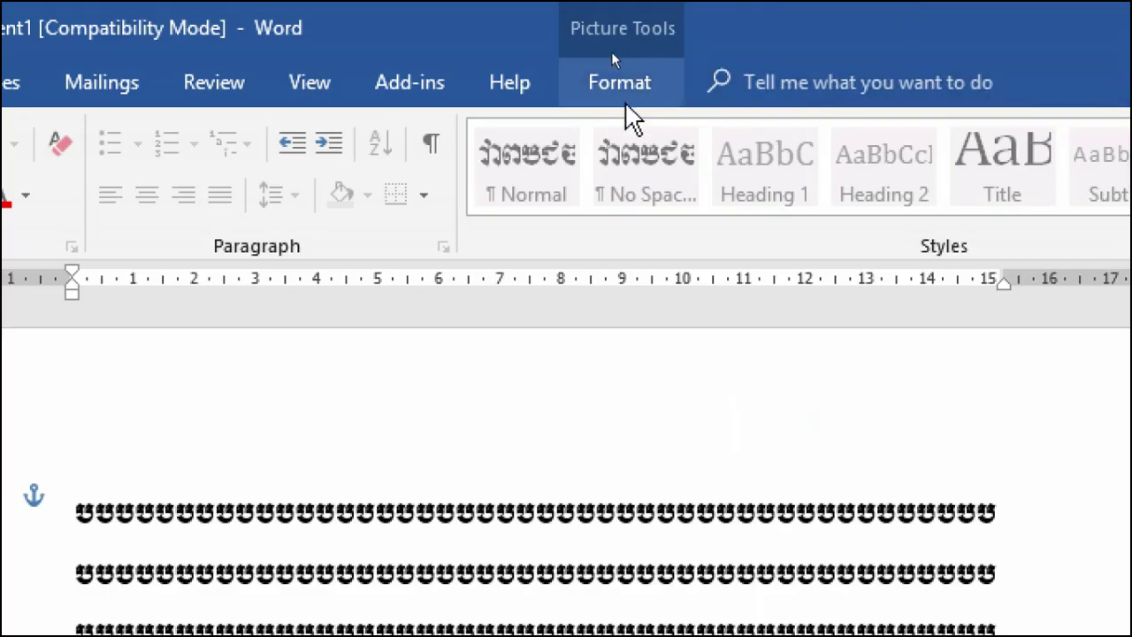
{"action": "left_click", "coordinate": [630, 88]}
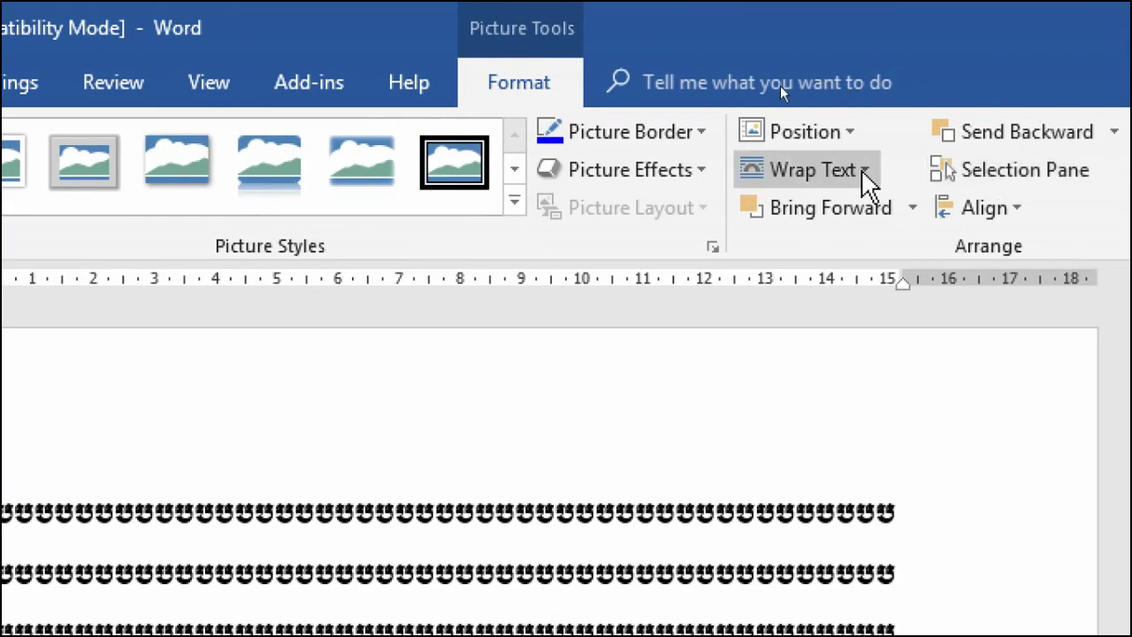
{"action": "left_click", "coordinate": [965, 174]}
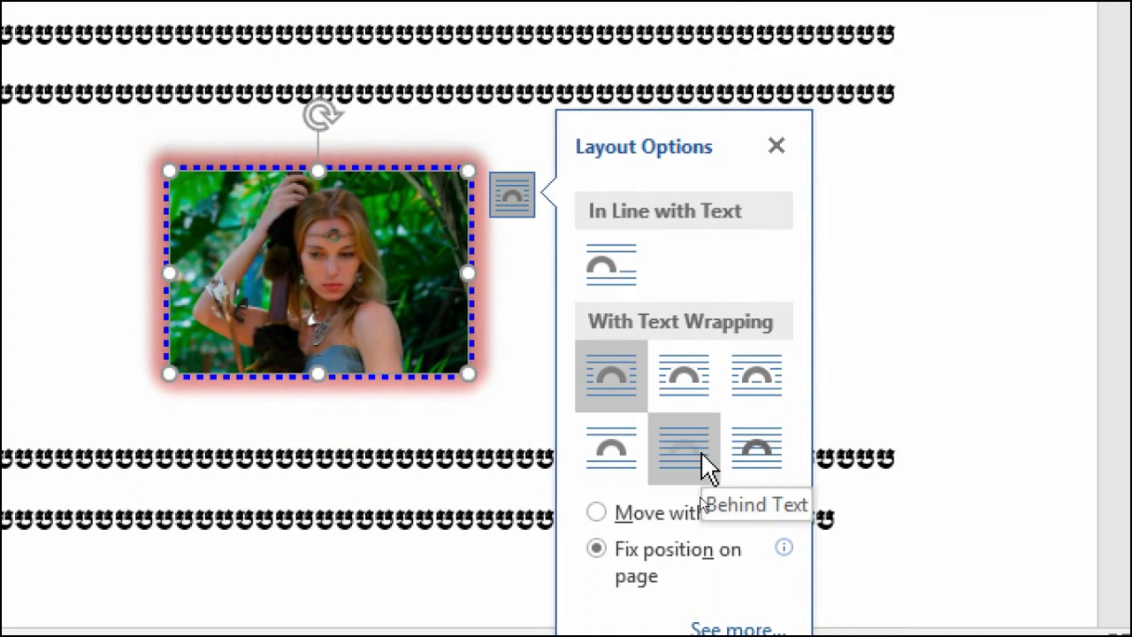
{"action": "left_click", "coordinate": [775, 442]}
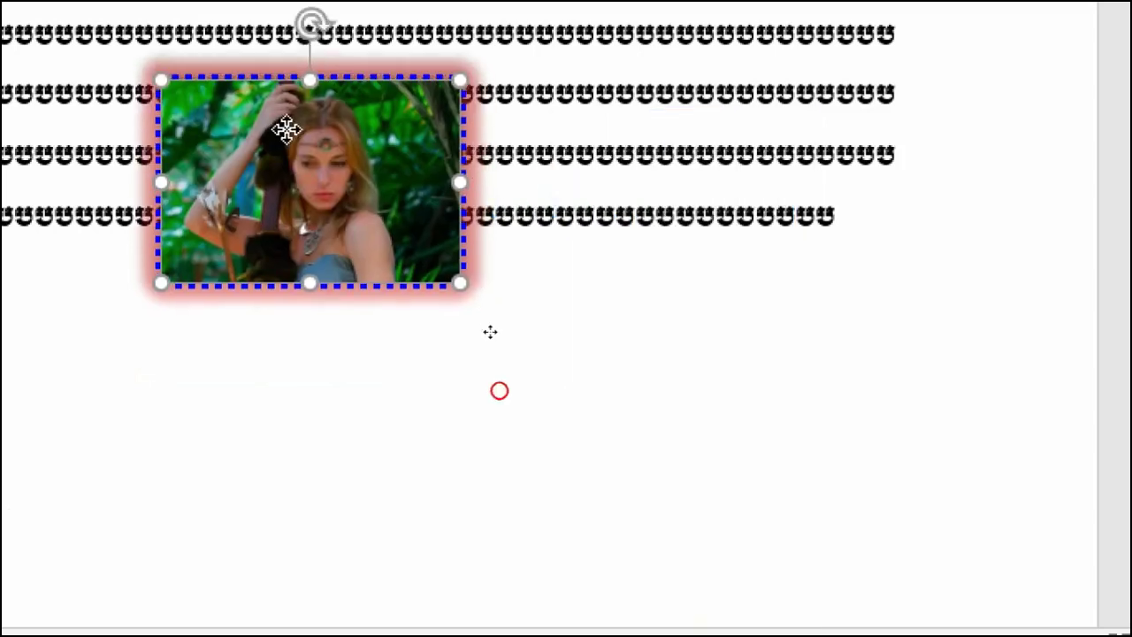
Drag the photo over the top lines and choose Behind Text in Layout Options
{"action": "left_click_drag", "start_coordinate": [315, 244], "coordinate": [349, 151]}
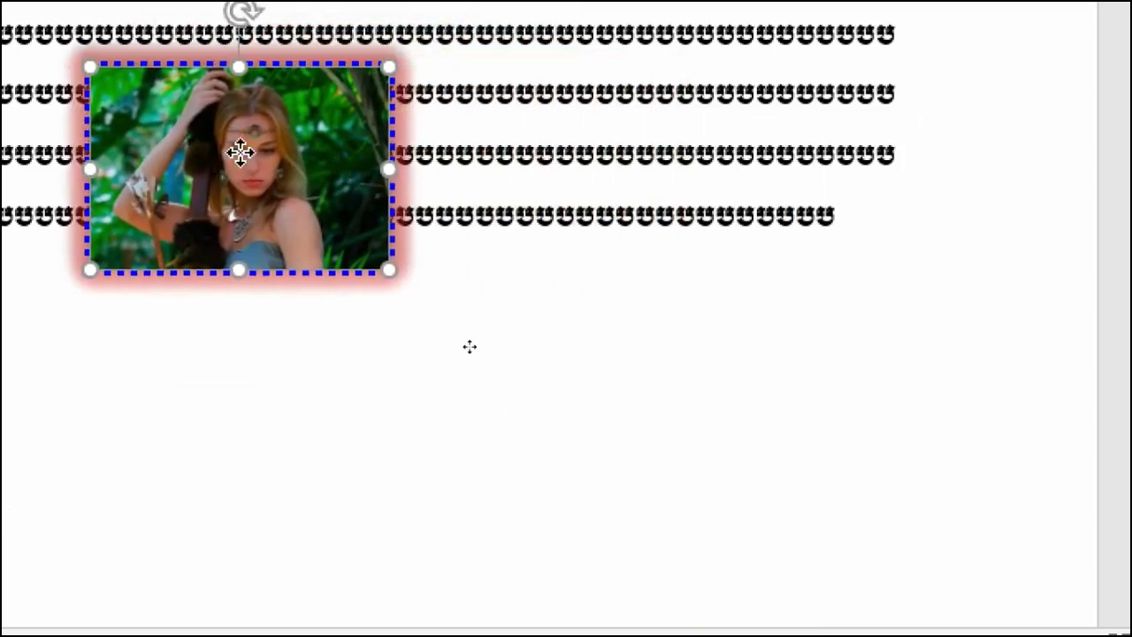
{"action": "left_click_drag", "start_coordinate": [349, 150], "coordinate": [345, 243]}
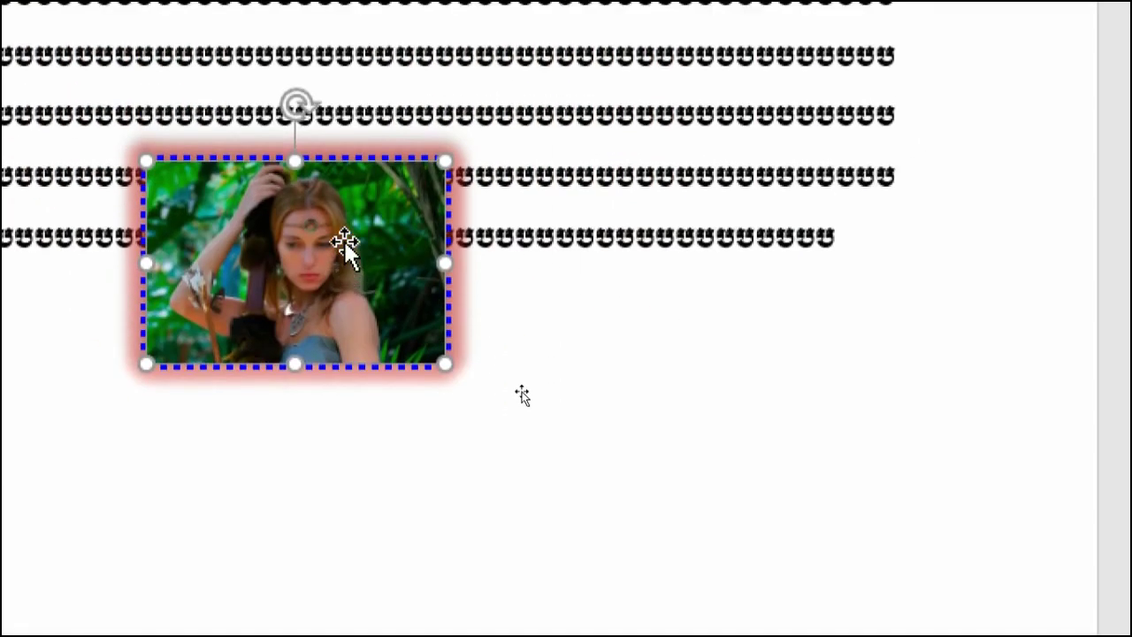
{"action": "left_click", "coordinate": [489, 162]}
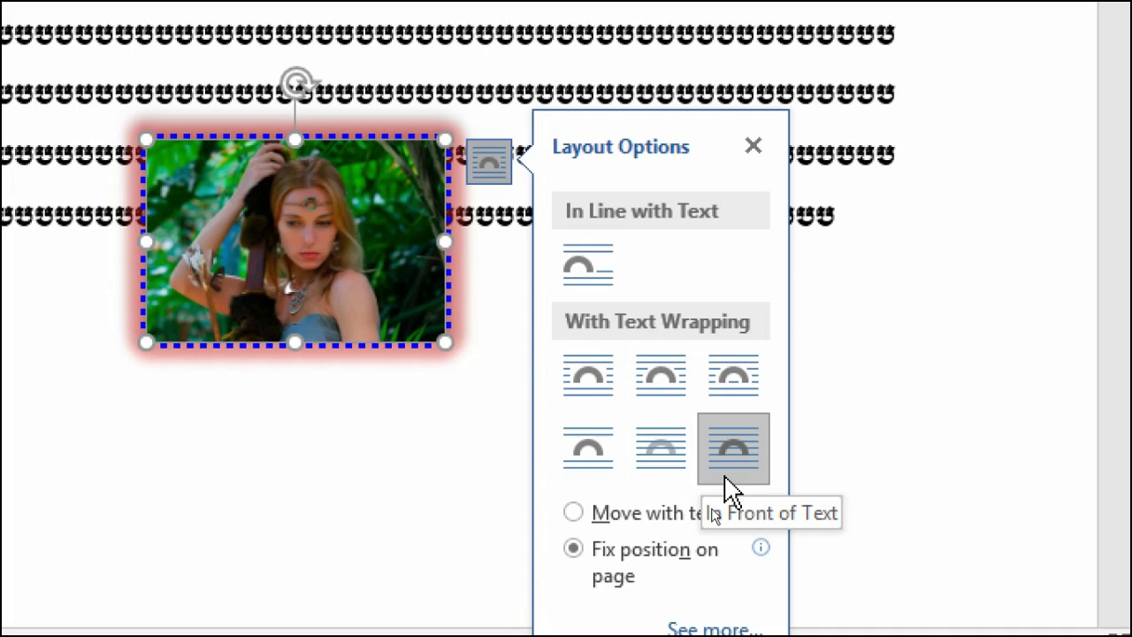
{"action": "left_click", "coordinate": [669, 468]}
Put the photo behind the text and break the second line just past it with a tab
{"action": "left_click", "coordinate": [490, 363]}
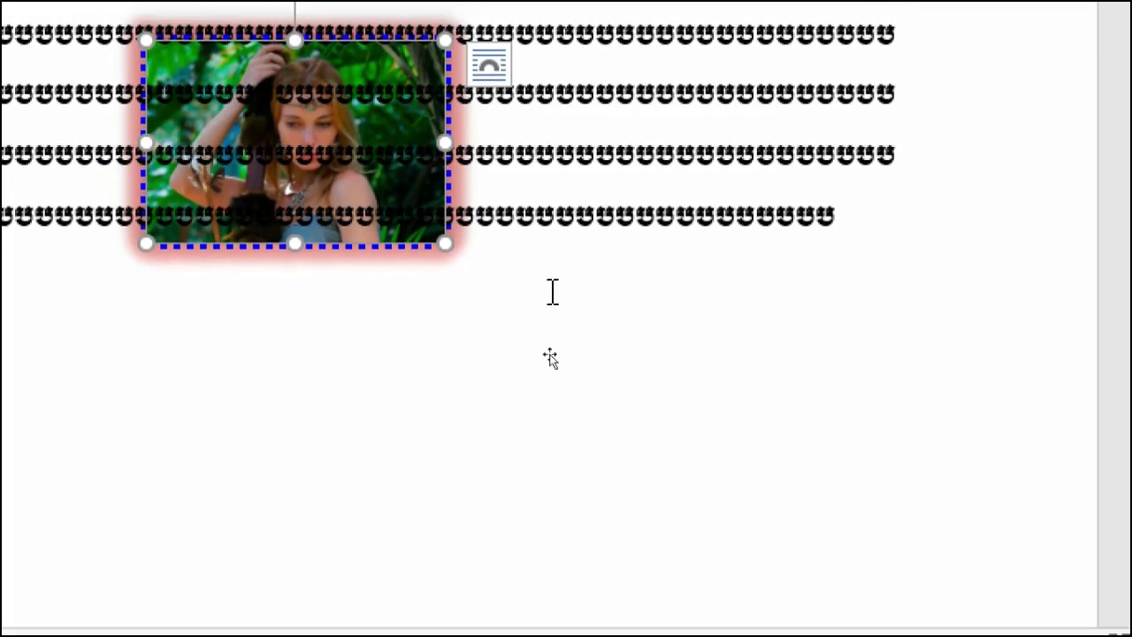
{"action": "left_click", "coordinate": [406, 318]}
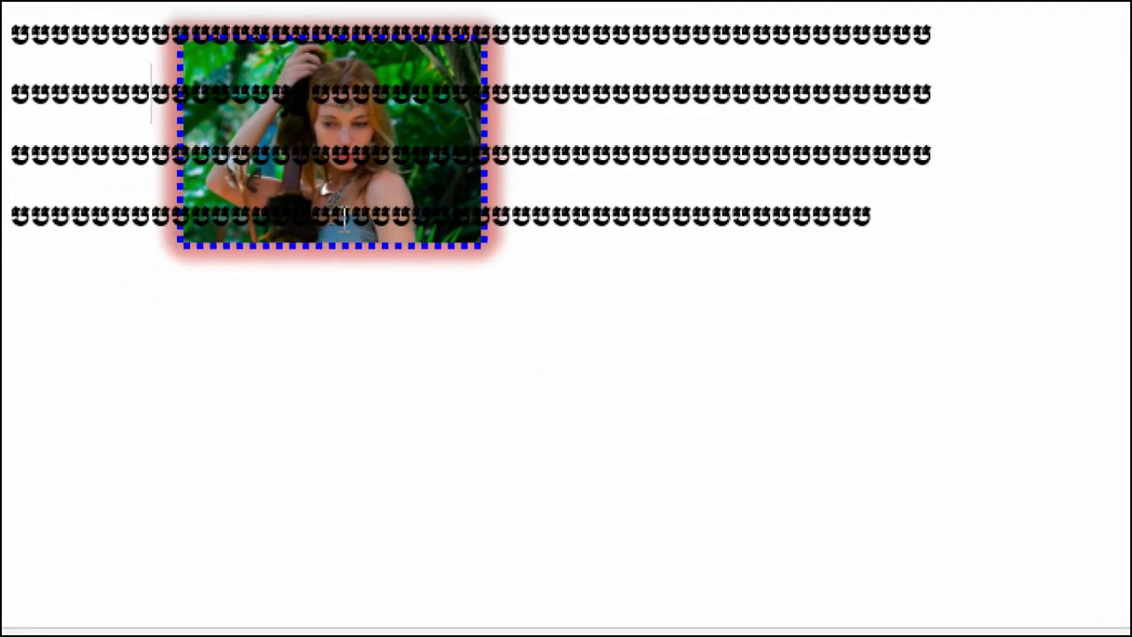
{"action": "key", "text": "Return"}
{"action": "key", "text": "Tab"}
{"action": "key", "text": "BackSpace"}
{"action": "key", "text": "BackSpace"}
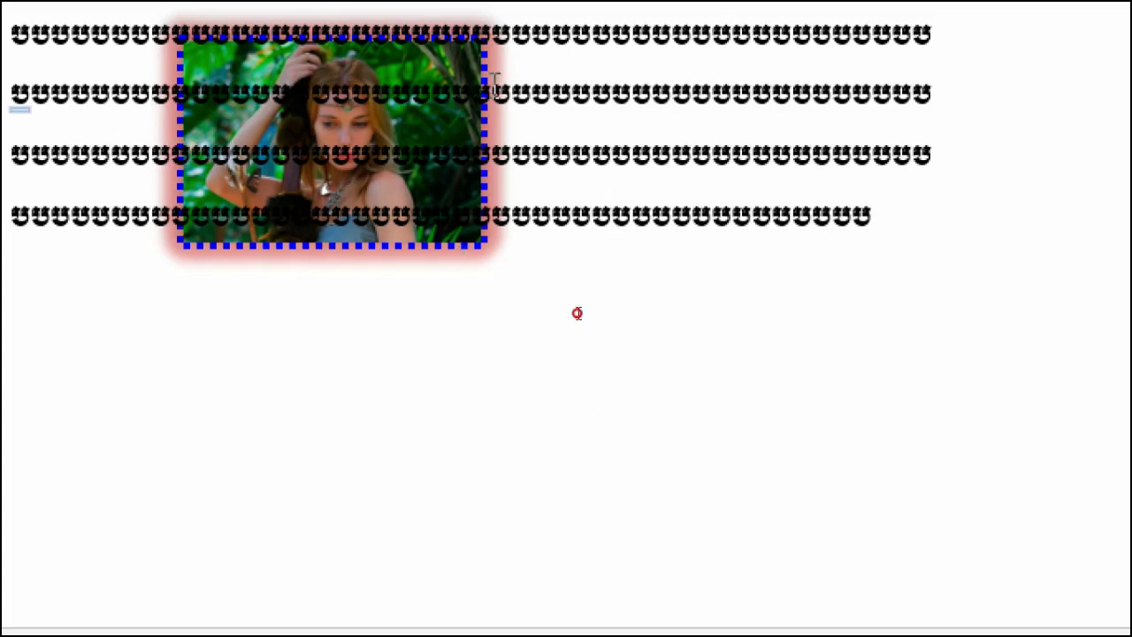
{"action": "key", "text": "Return"}
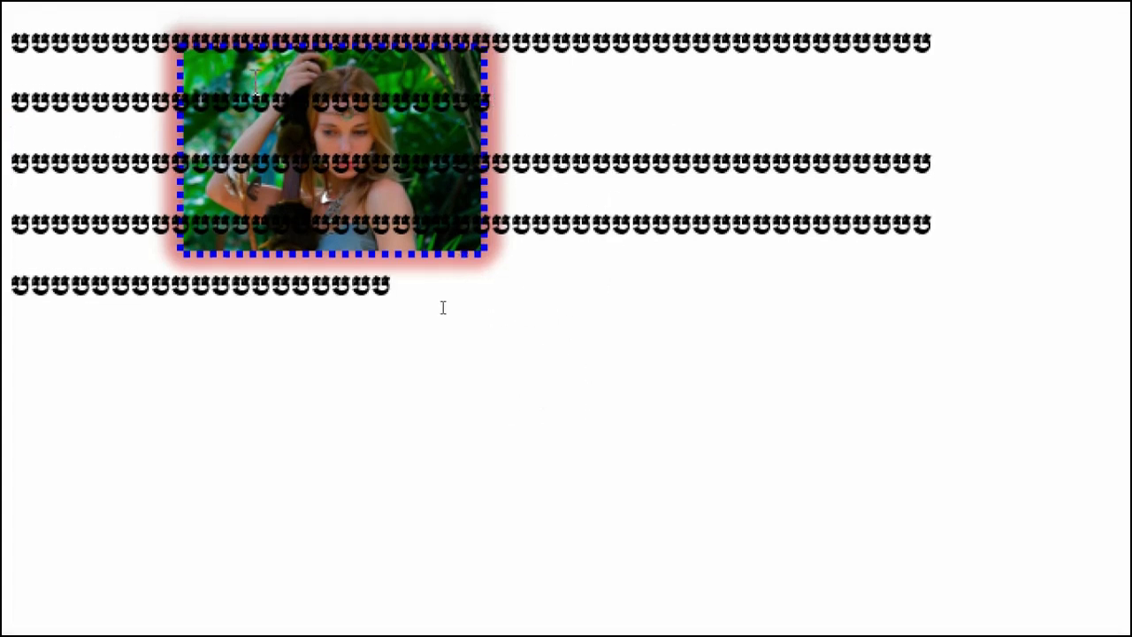
{"action": "key", "text": "Tab"}
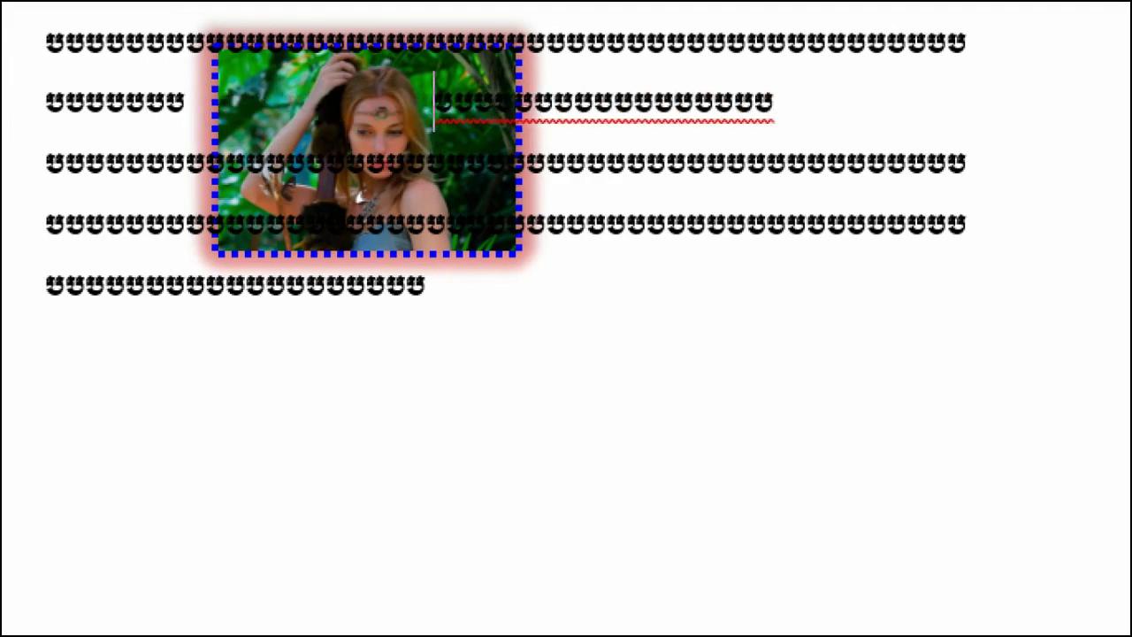
Select all the document text with Ctrl+A
{"action": "scroll", "coordinate": [403, 354], "scroll_direction": "up", "scroll_amount": 1}
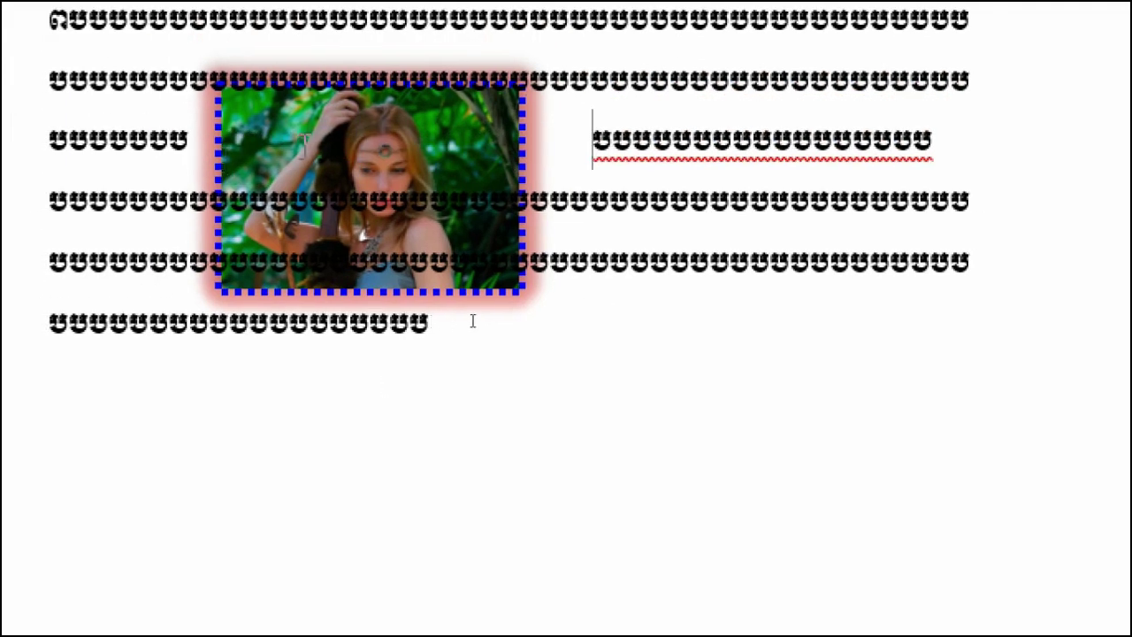
{"action": "left_click", "coordinate": [486, 313]}
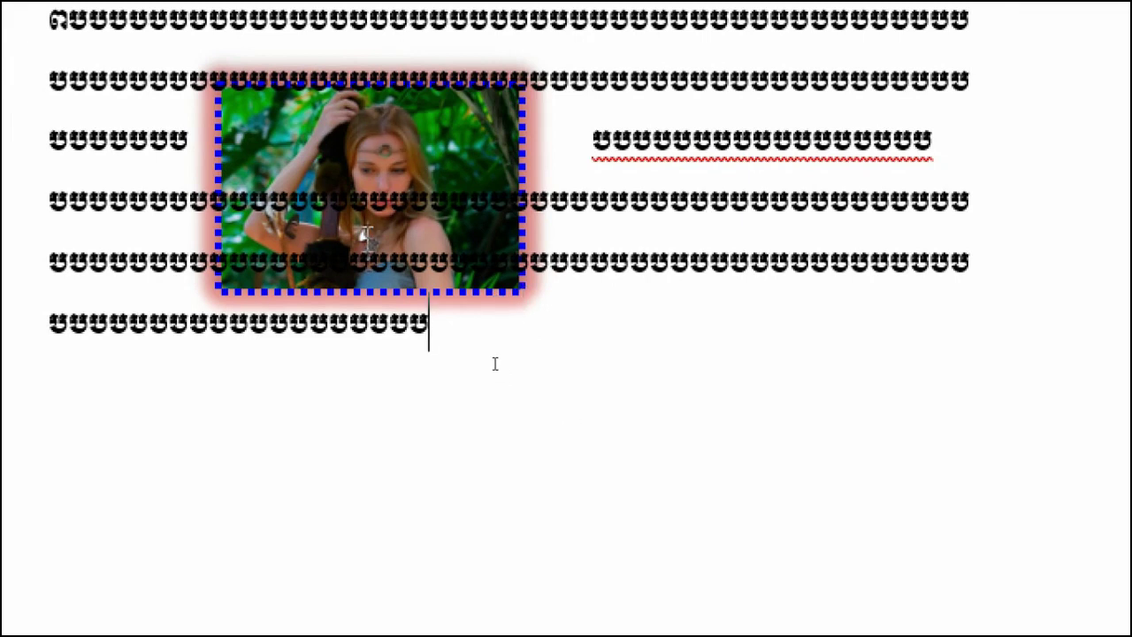
{"action": "key", "text": "ctrl+a"}
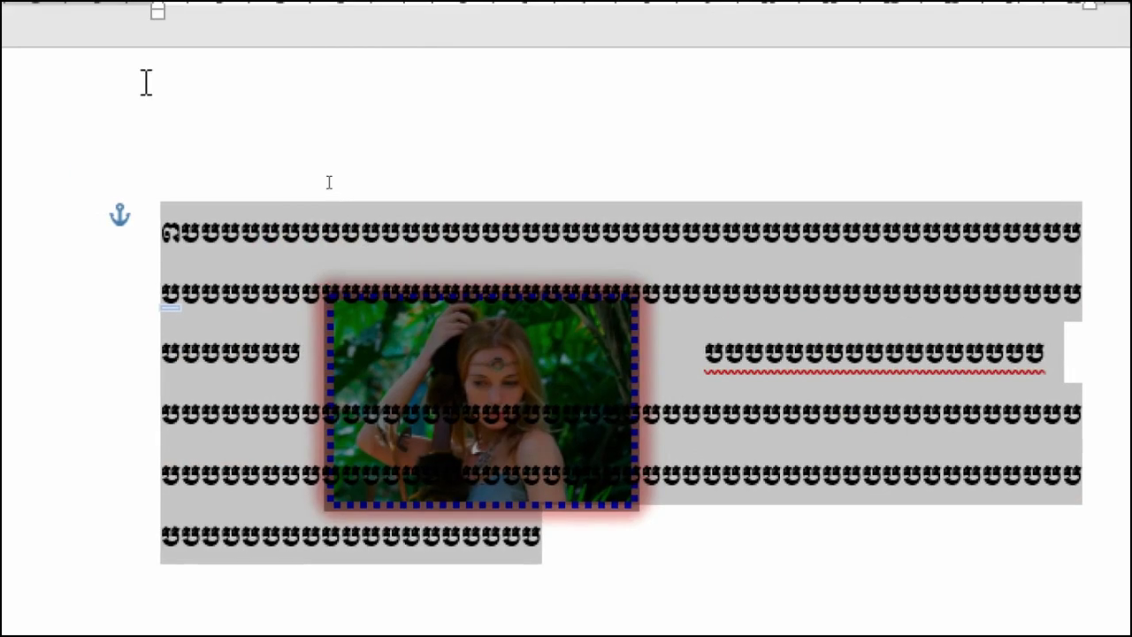
Delete all the text and drag the photo to near the top centre of the page
{"action": "key", "text": "Delete"}
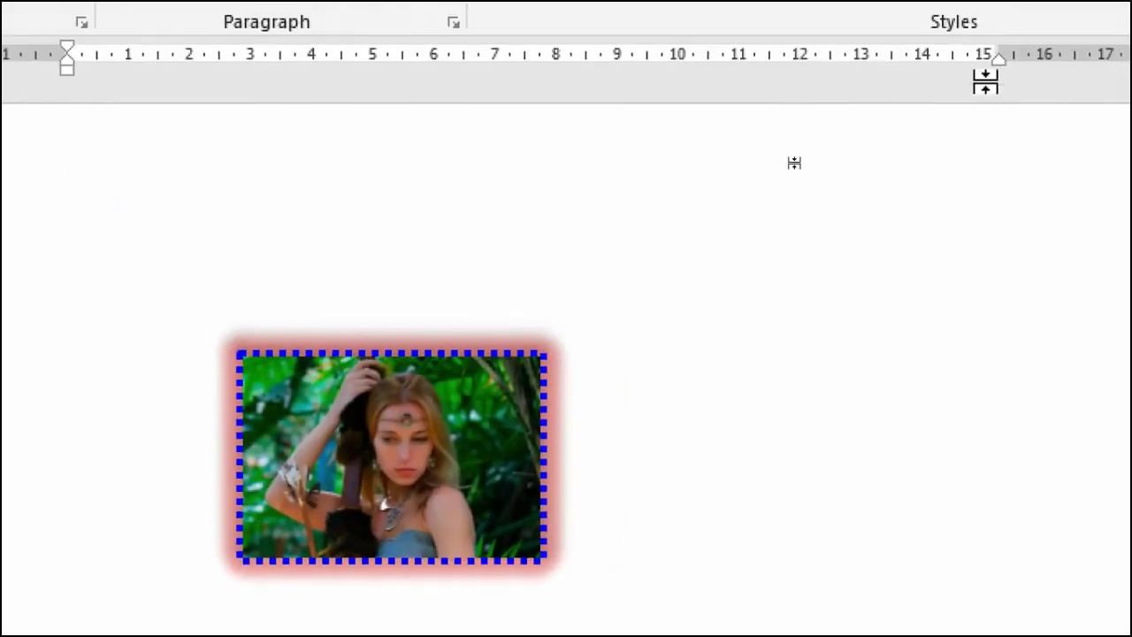
{"action": "left_click_drag", "start_coordinate": [443, 488], "coordinate": [741, 309]}
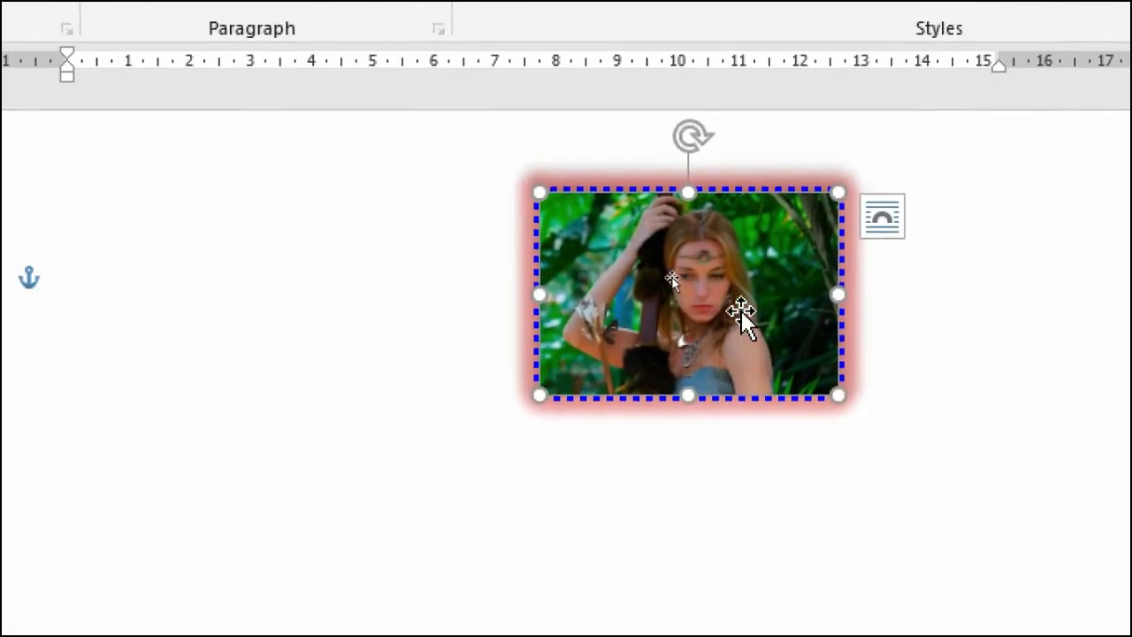
{"action": "left_click", "coordinate": [889, 199]}
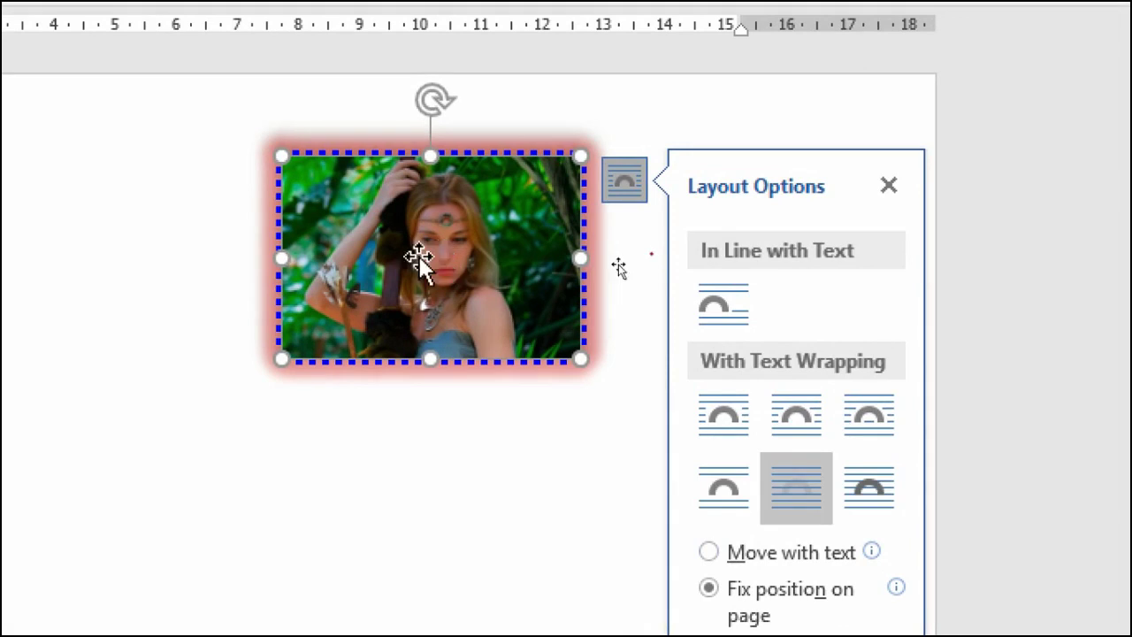
{"action": "mouse_move", "coordinate": [422, 260]}
{"action": "left_mouse_down"}
{"action": "mouse_move", "coordinate": [343, 445]}
{"action": "mouse_move", "coordinate": [316, 292]}
{"action": "left_mouse_up"}
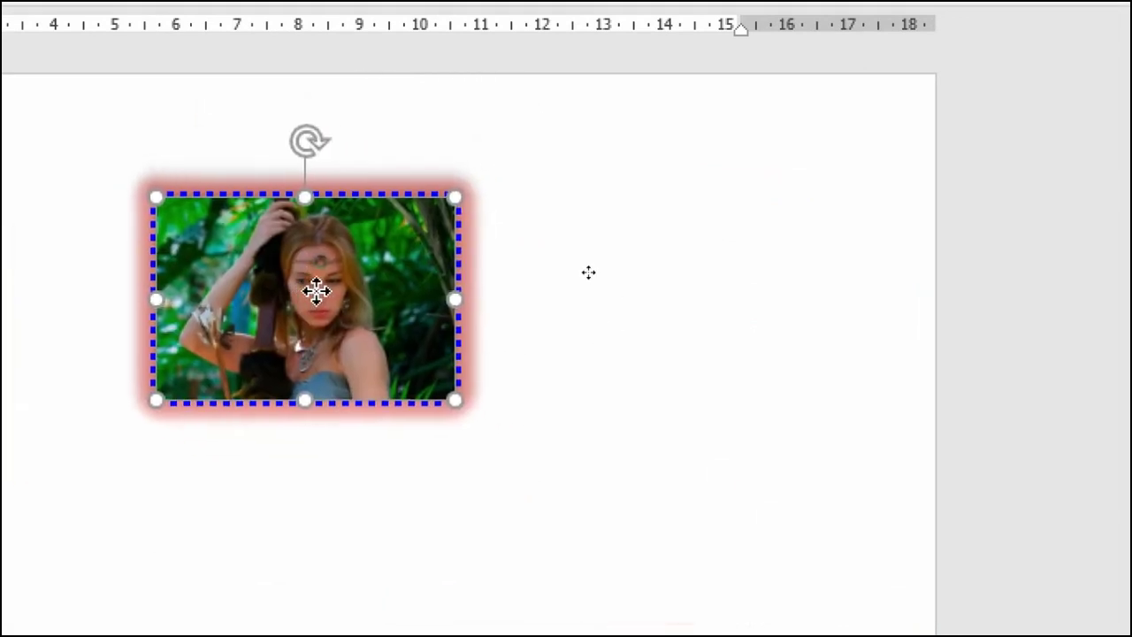
{"action": "mouse_move", "coordinate": [478, 251]}
{"action": "left_mouse_down"}
{"action": "mouse_move", "coordinate": [720, 227]}
{"action": "mouse_move", "coordinate": [469, 262]}
{"action": "left_mouse_up"}
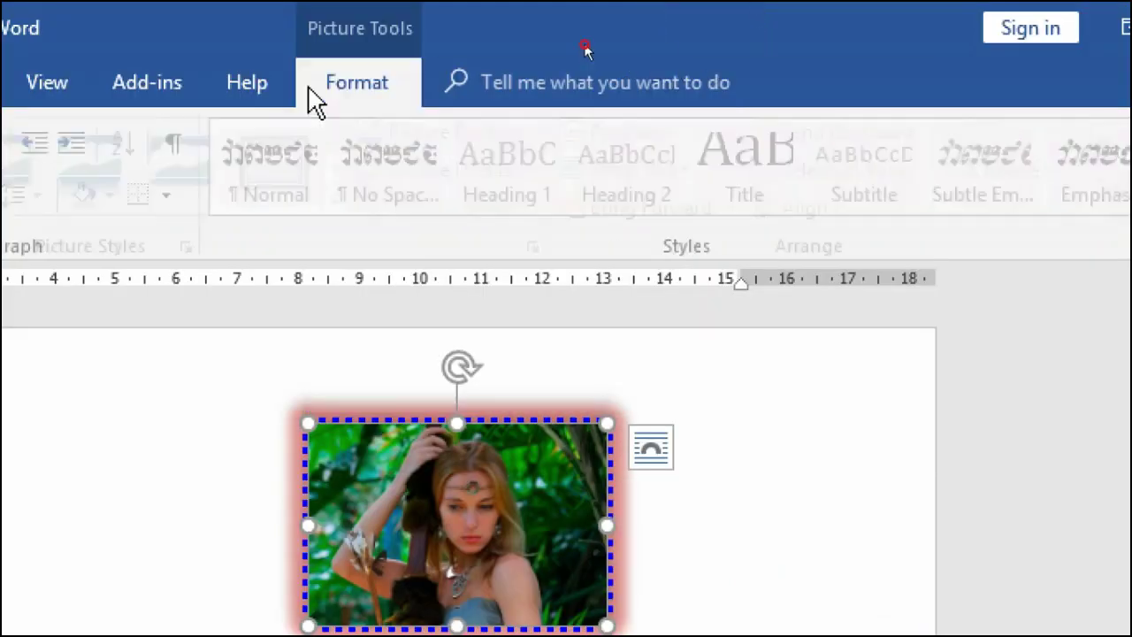
Set the photo In Line with Text and move it to another spot on the page
{"action": "left_click", "coordinate": [311, 89]}
{"action": "left_click", "coordinate": [639, 132]}
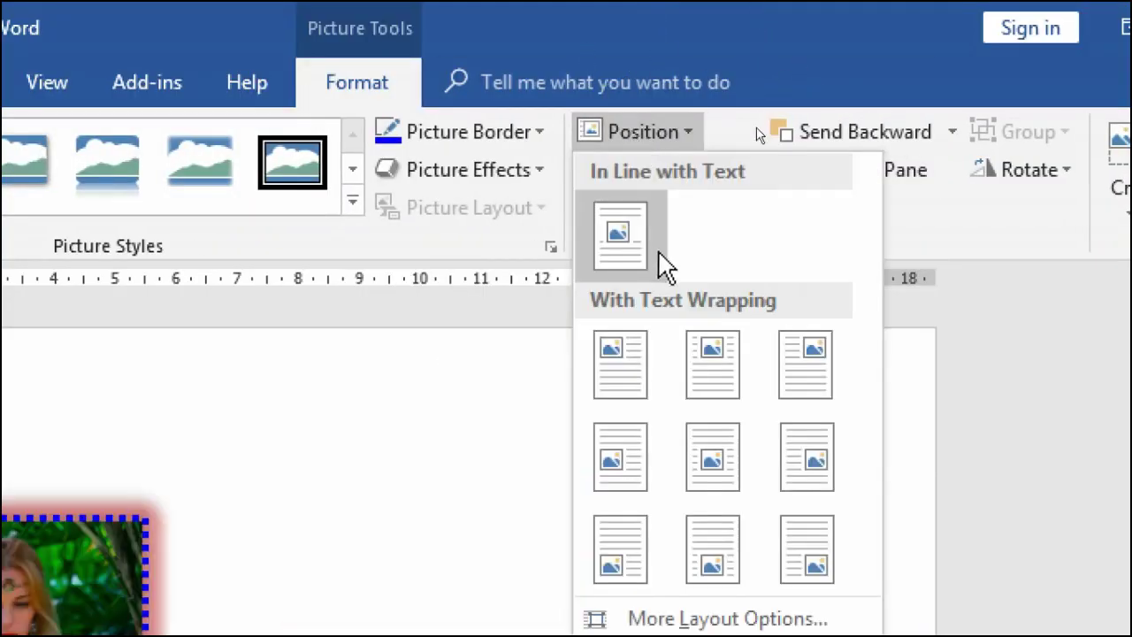
{"action": "left_click", "coordinate": [659, 257]}
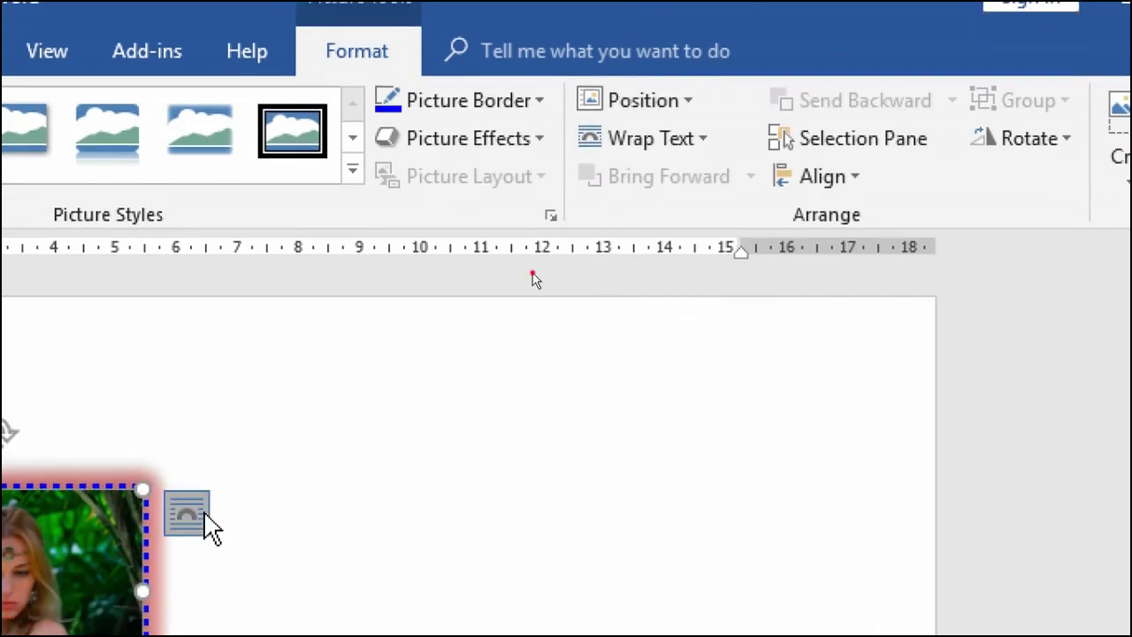
{"action": "left_click", "coordinate": [188, 547]}
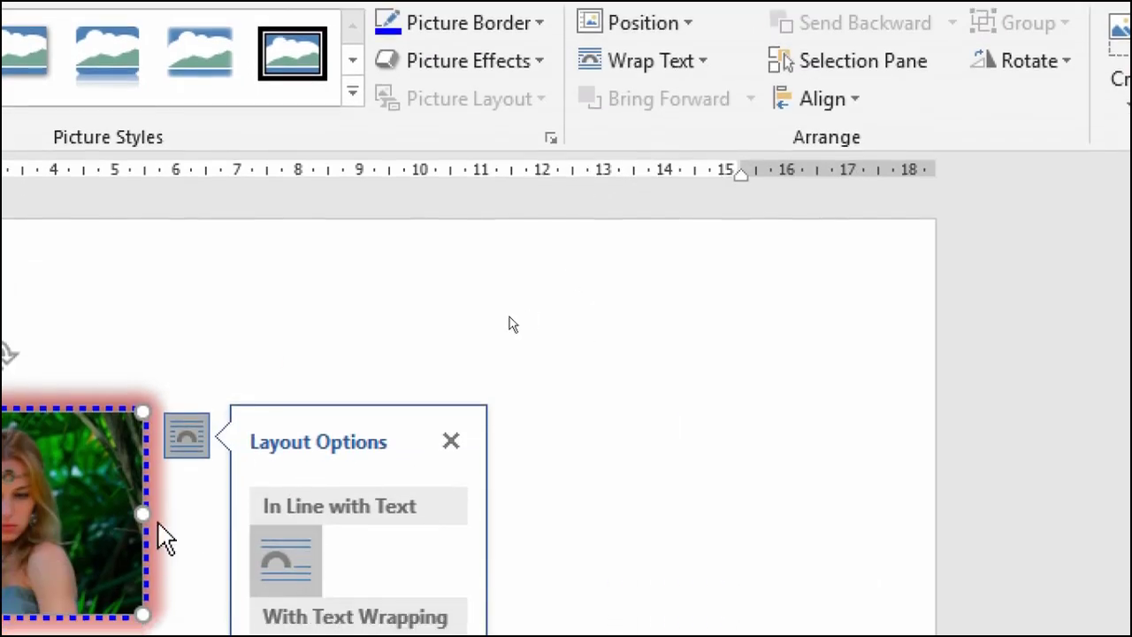
{"action": "left_click", "coordinate": [142, 531]}
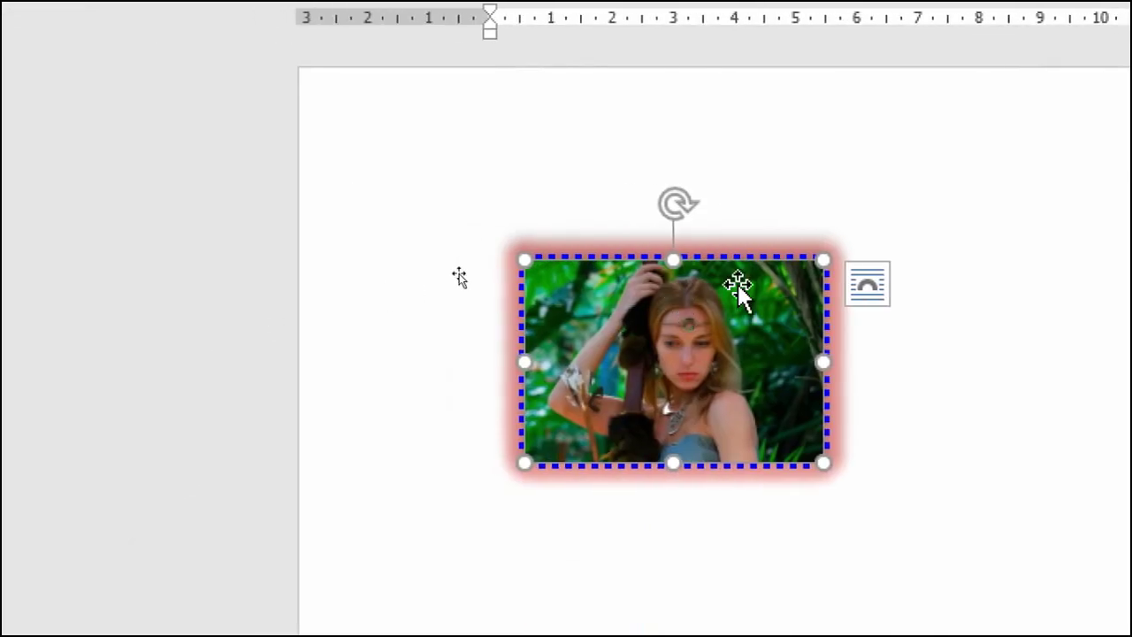
{"action": "left_click_drag", "start_coordinate": [743, 359], "coordinate": [743, 575]}
{"action": "left_click", "coordinate": [657, 442]}
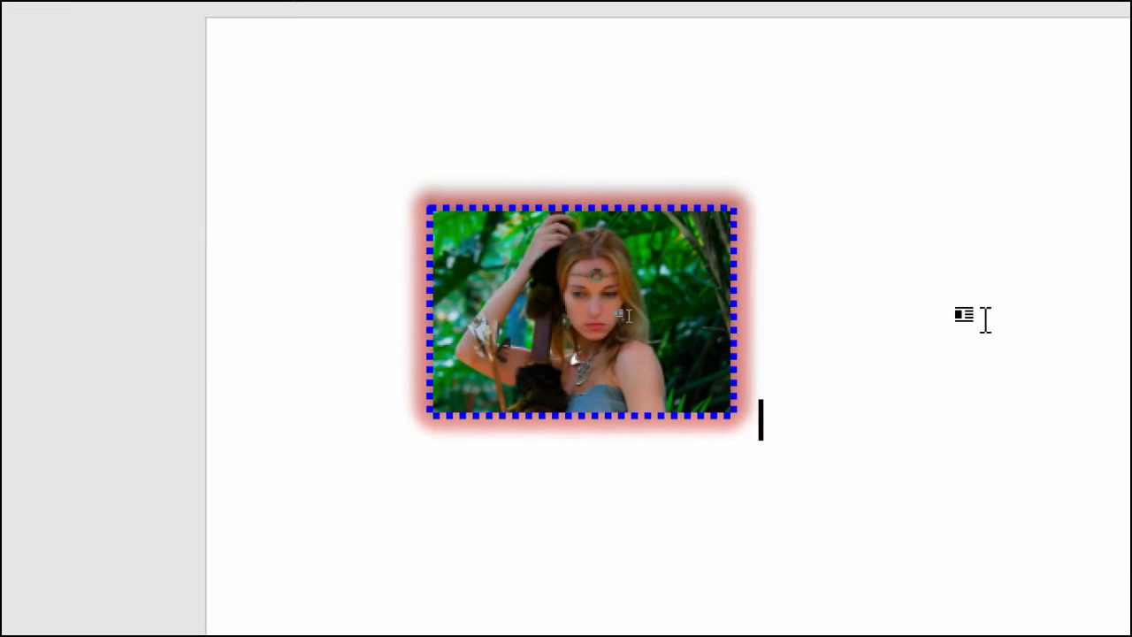
Set the jungle photo to Behind Text and drag it toward the left of the page
{"action": "left_click", "coordinate": [624, 315]}
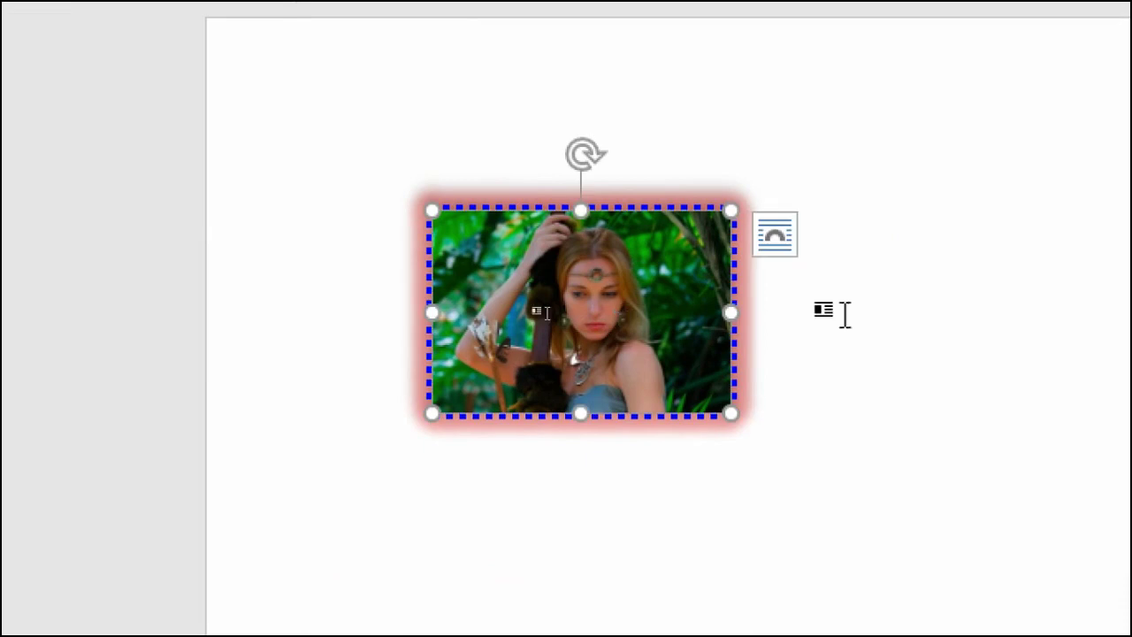
{"action": "left_click", "coordinate": [771, 235]}
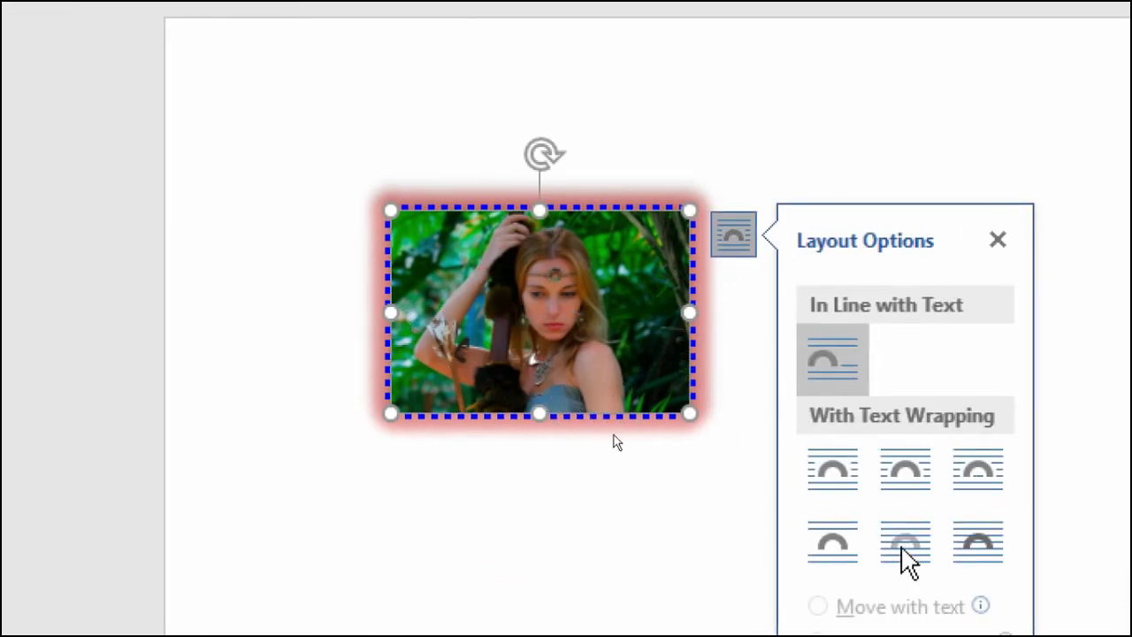
{"action": "left_click", "coordinate": [933, 544]}
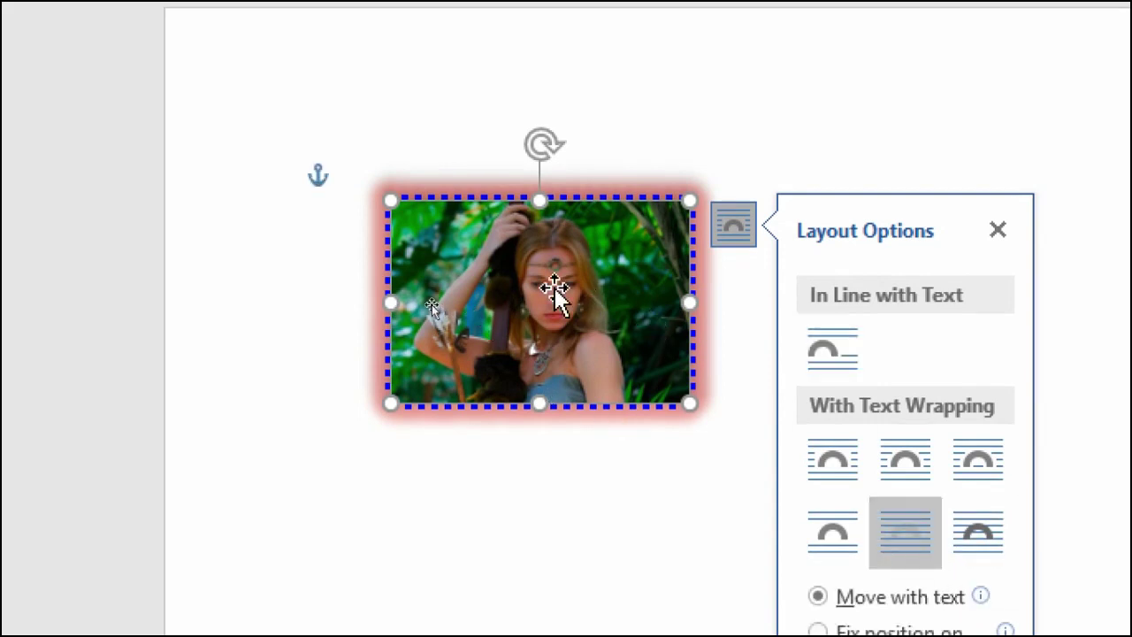
{"action": "left_click_drag", "start_coordinate": [581, 292], "coordinate": [947, 114]}
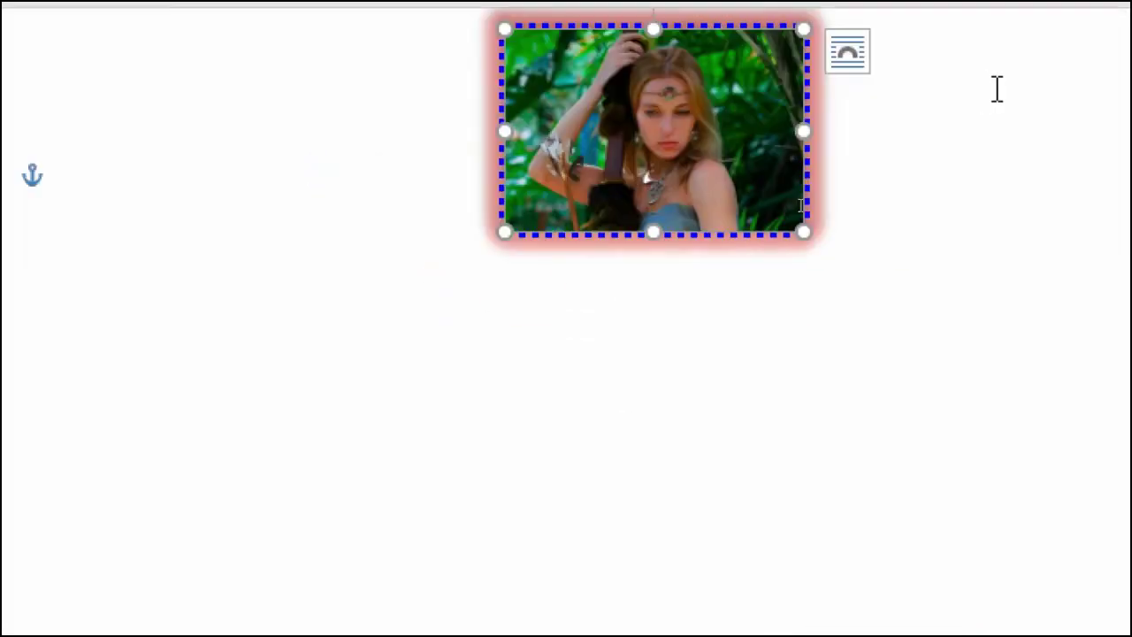
{"action": "left_click_drag", "start_coordinate": [643, 215], "coordinate": [546, 384]}
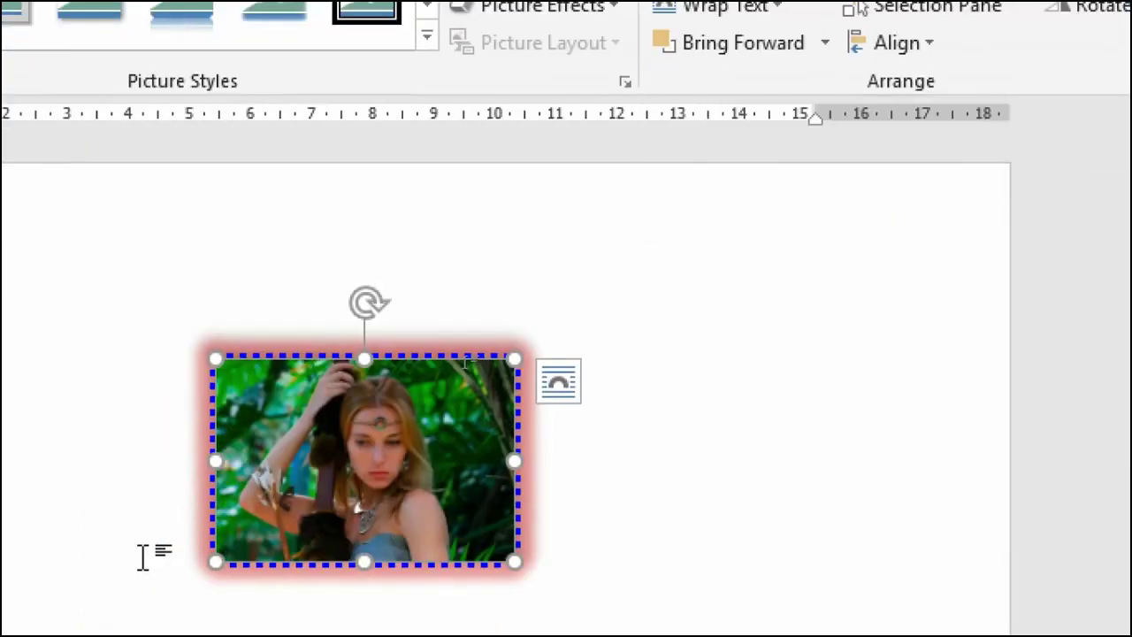
{"action": "left_click_drag", "start_coordinate": [342, 468], "coordinate": [573, 416]}
{"action": "left_click", "coordinate": [373, 383]}
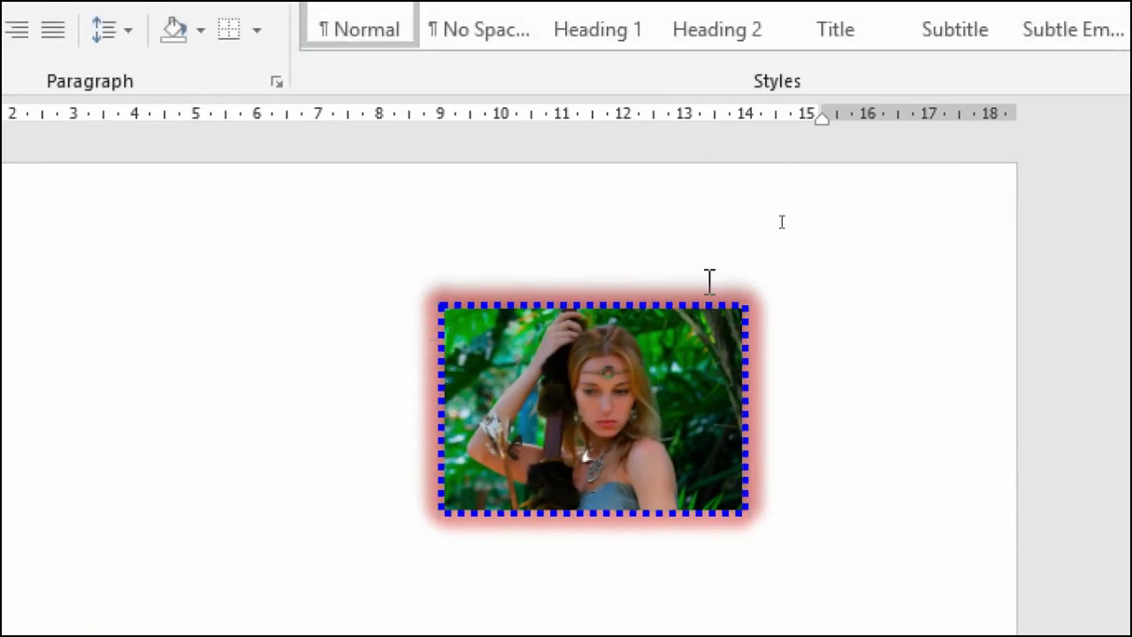
{"action": "mouse_move", "coordinate": [718, 354]}
{"action": "left_mouse_down"}
{"action": "mouse_move", "coordinate": [464, 379]}
{"action": "mouse_move", "coordinate": [344, 407]}
{"action": "mouse_move", "coordinate": [303, 357]}
{"action": "mouse_move", "coordinate": [403, 370]}
{"action": "left_mouse_up"}
{"action": "left_click", "coordinate": [551, 379]}
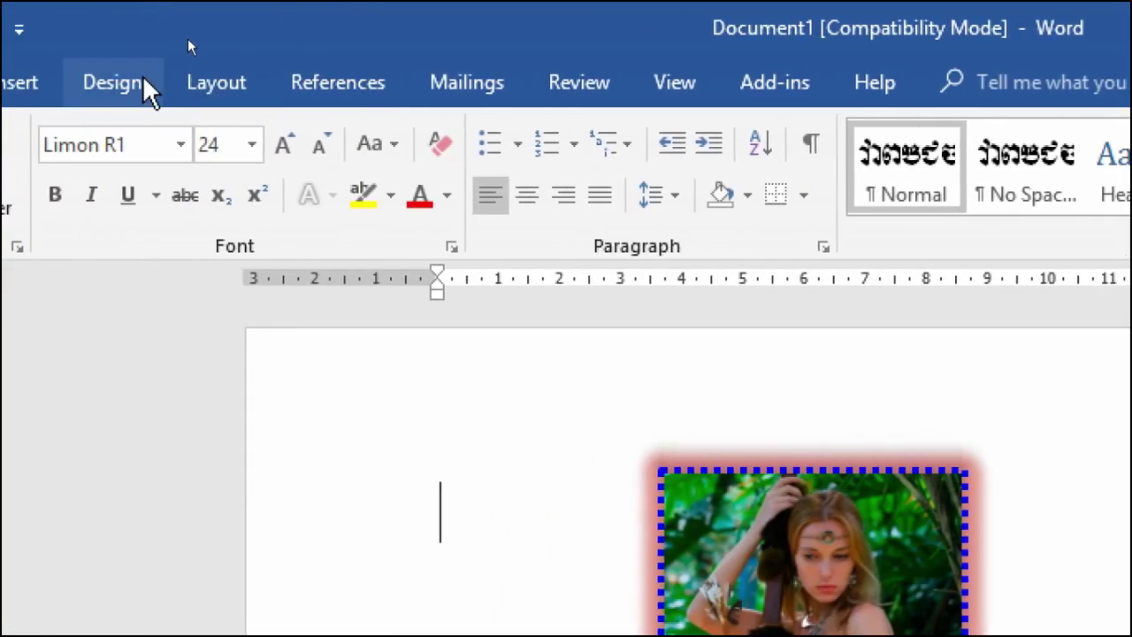
Insert the picture 153 955_2012.06.26._39 from file
{"action": "left_click", "coordinate": [144, 85]}
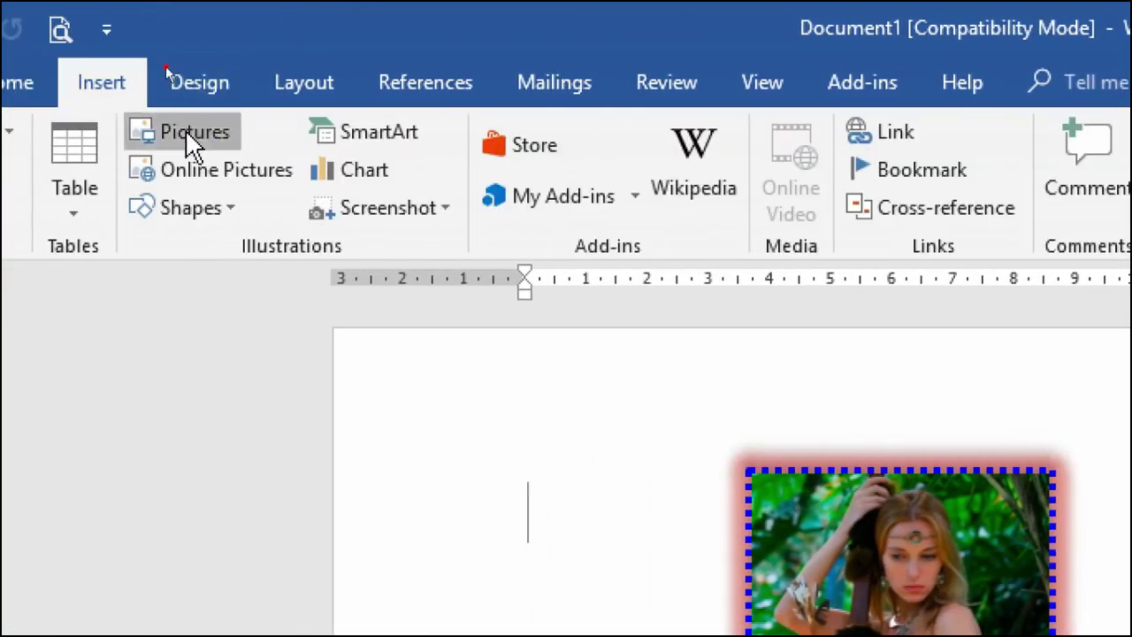
{"action": "left_click", "coordinate": [190, 142]}
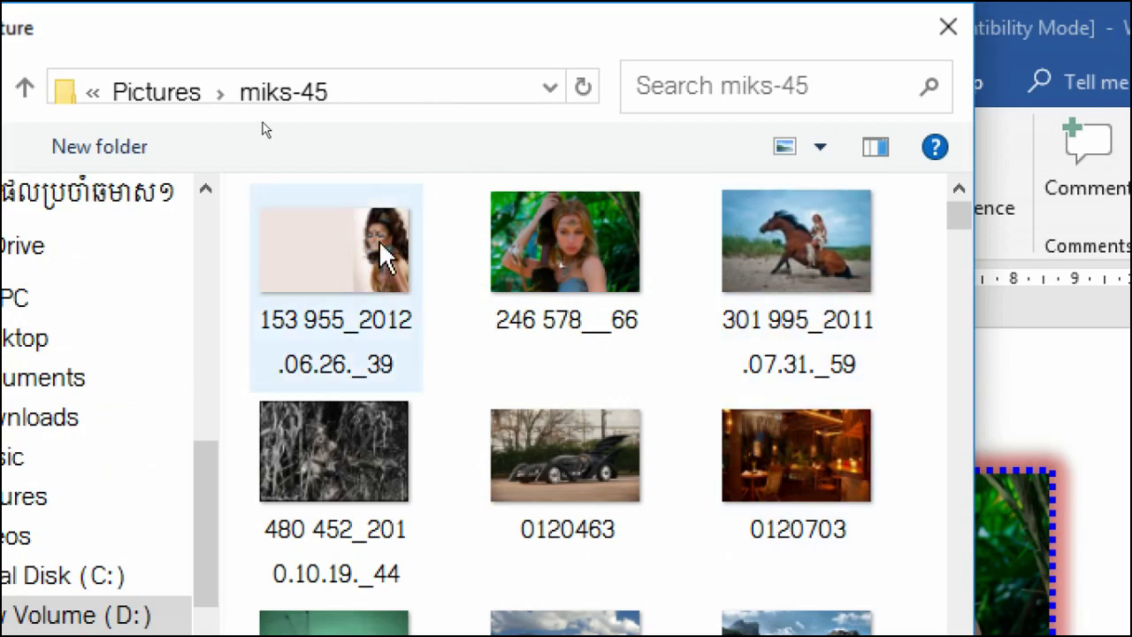
{"action": "left_click", "coordinate": [320, 254]}
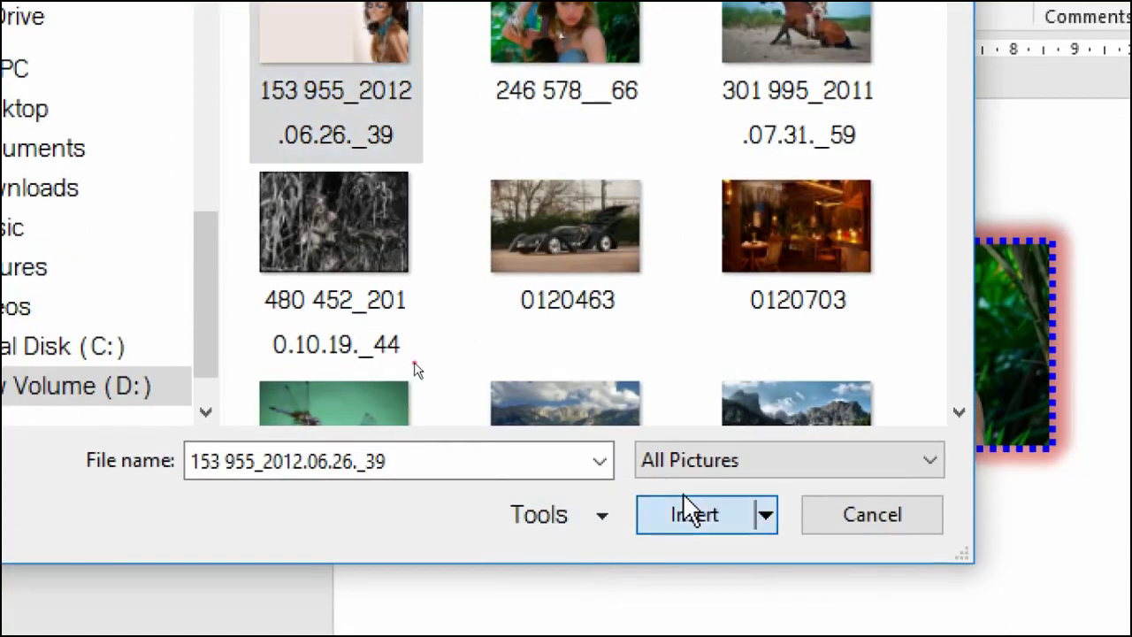
{"action": "left_click", "coordinate": [691, 513]}
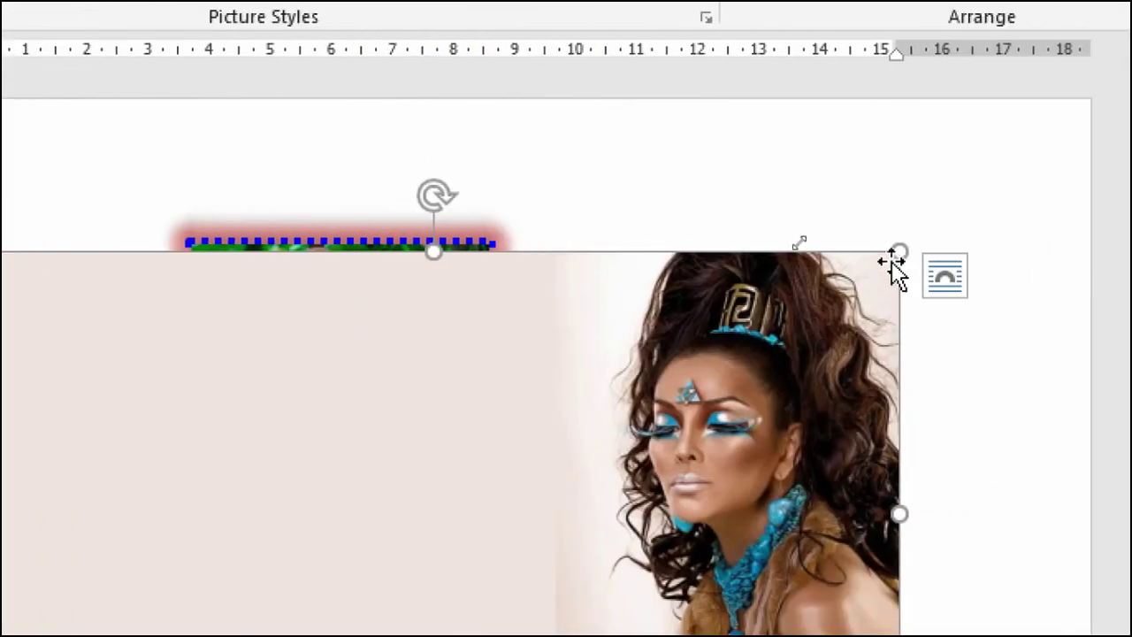
Shrink the woman photo to about half size and set it Behind Text
{"action": "left_click_drag", "start_coordinate": [893, 250], "coordinate": [445, 439]}
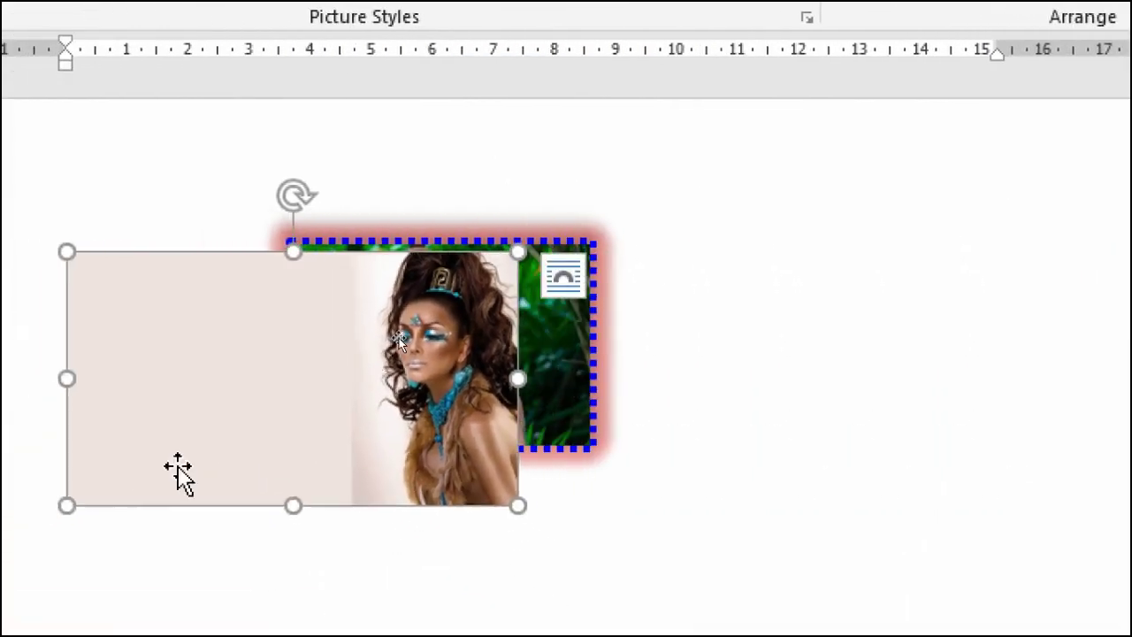
{"action": "left_click", "coordinate": [880, 460]}
{"action": "left_click", "coordinate": [316, 410]}
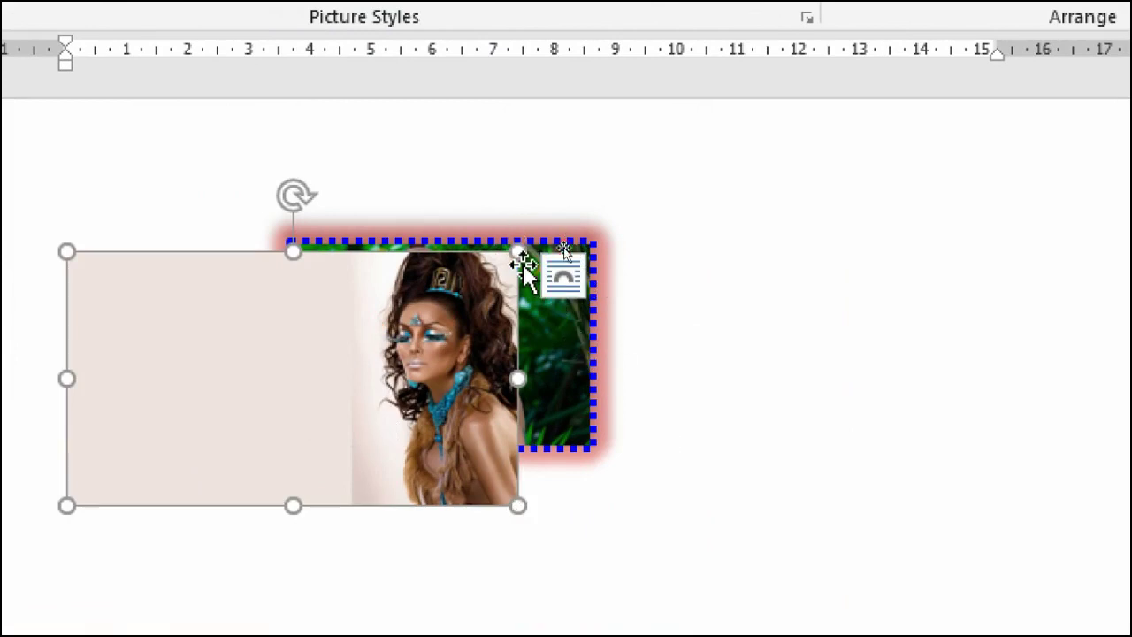
{"action": "mouse_move", "coordinate": [517, 257]}
{"action": "left_mouse_down"}
{"action": "mouse_move", "coordinate": [482, 330]}
{"action": "mouse_move", "coordinate": [508, 329]}
{"action": "left_mouse_up"}
{"action": "left_click", "coordinate": [544, 282]}
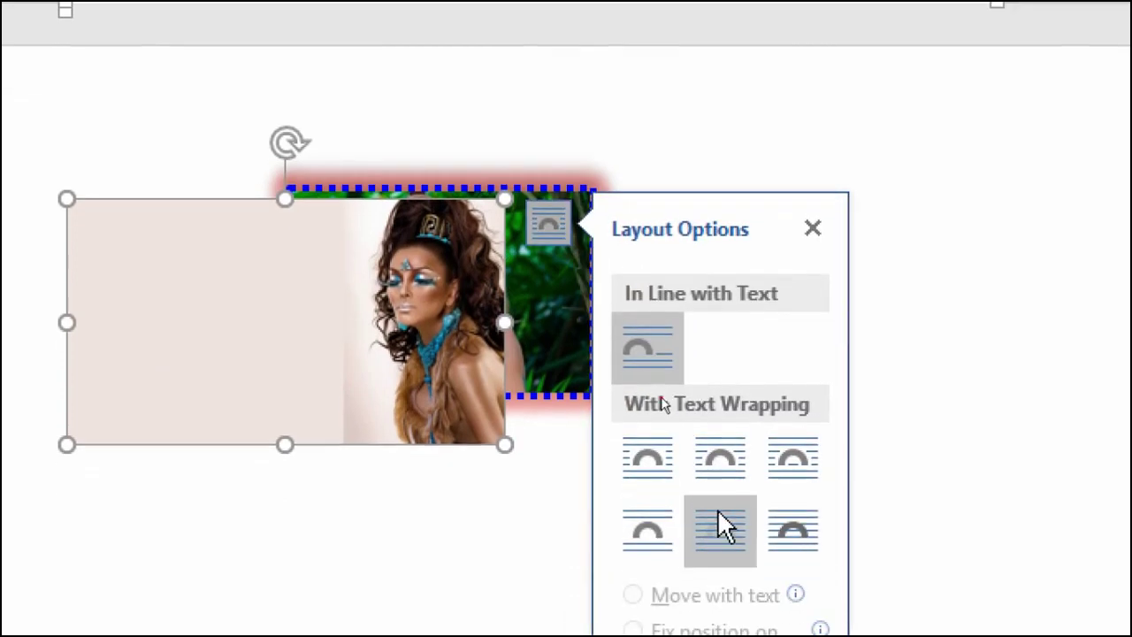
{"action": "left_click", "coordinate": [718, 513]}
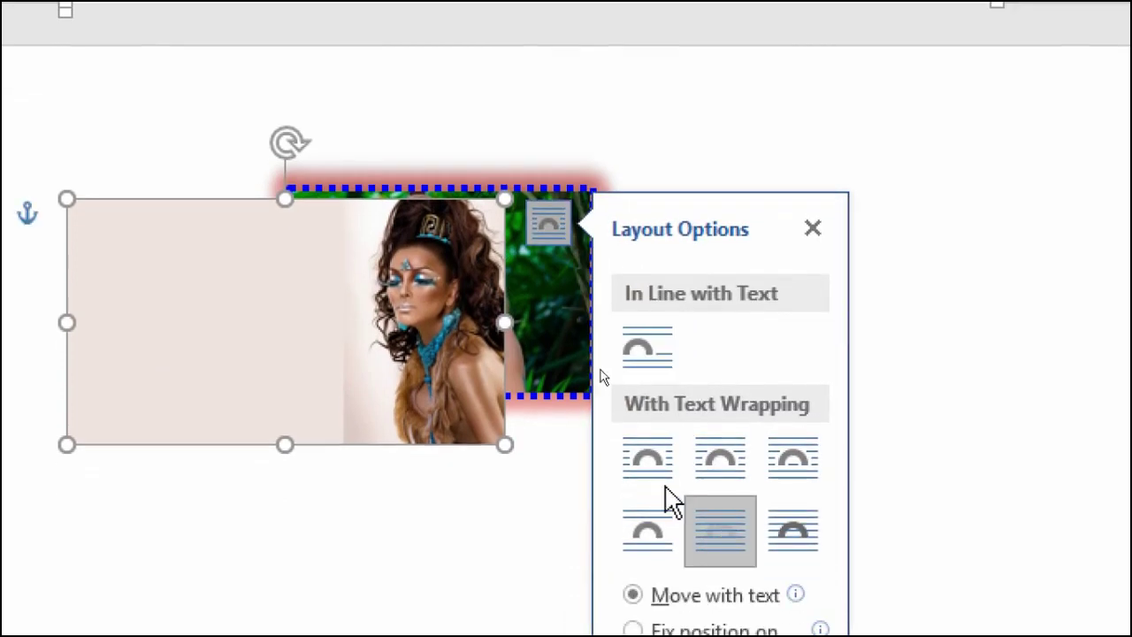
Place the woman photo right of the jungle photo so they partly overlap
{"action": "left_click_drag", "start_coordinate": [197, 336], "coordinate": [710, 345]}
{"action": "mouse_move", "coordinate": [475, 314]}
{"action": "left_mouse_down"}
{"action": "mouse_move", "coordinate": [610, 378]}
{"action": "mouse_move", "coordinate": [595, 350]}
{"action": "left_mouse_up"}
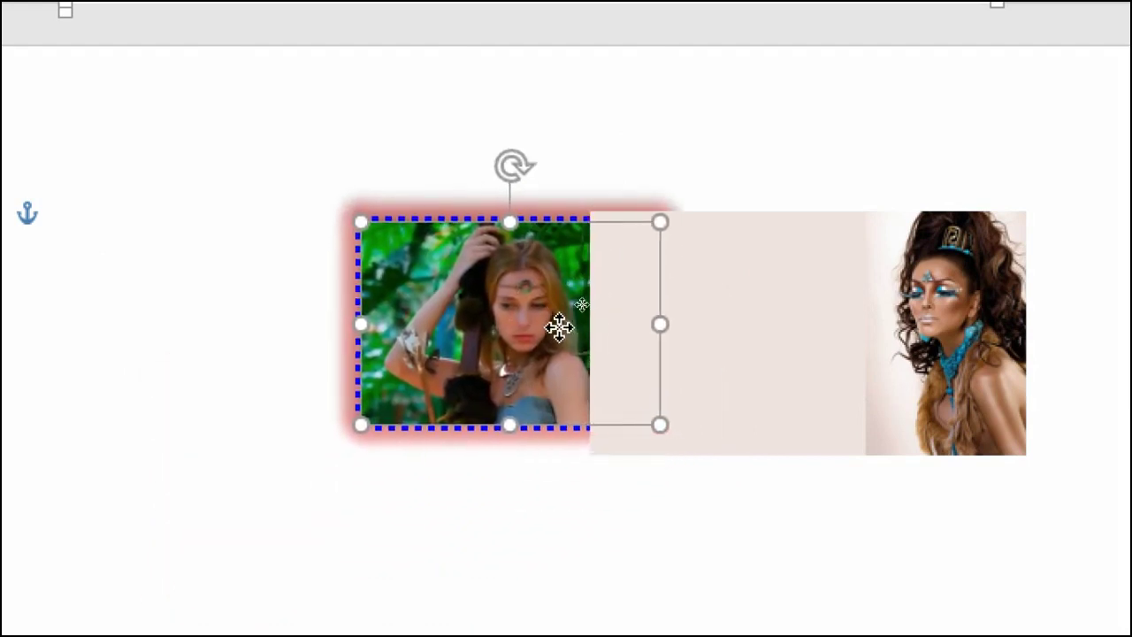
{"action": "left_click", "coordinate": [862, 346]}
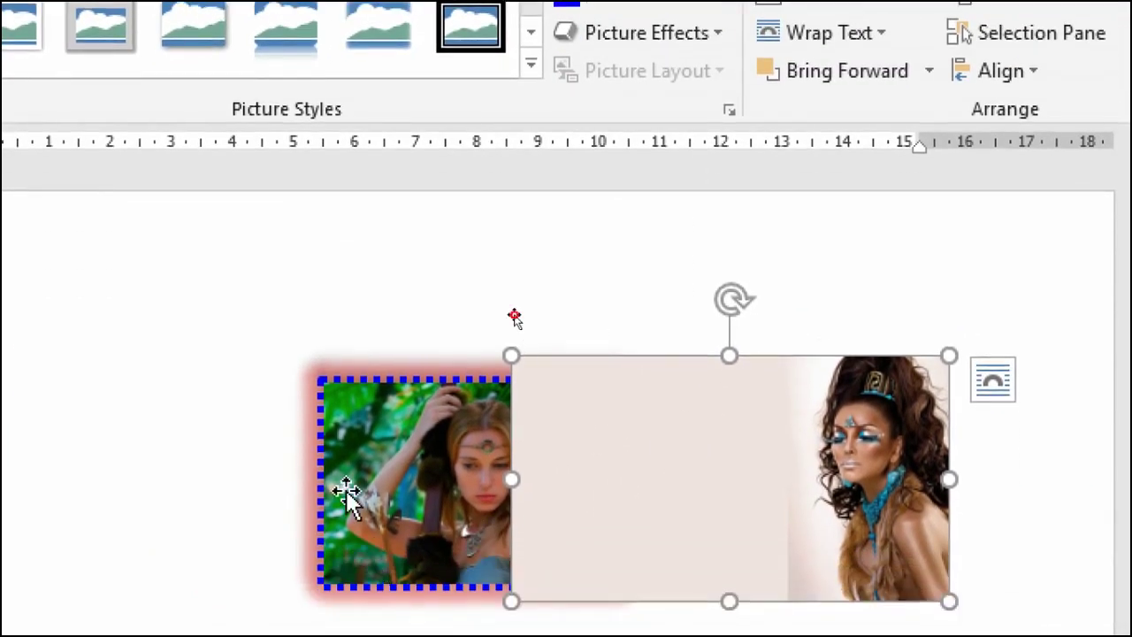
{"action": "left_click", "coordinate": [340, 491]}
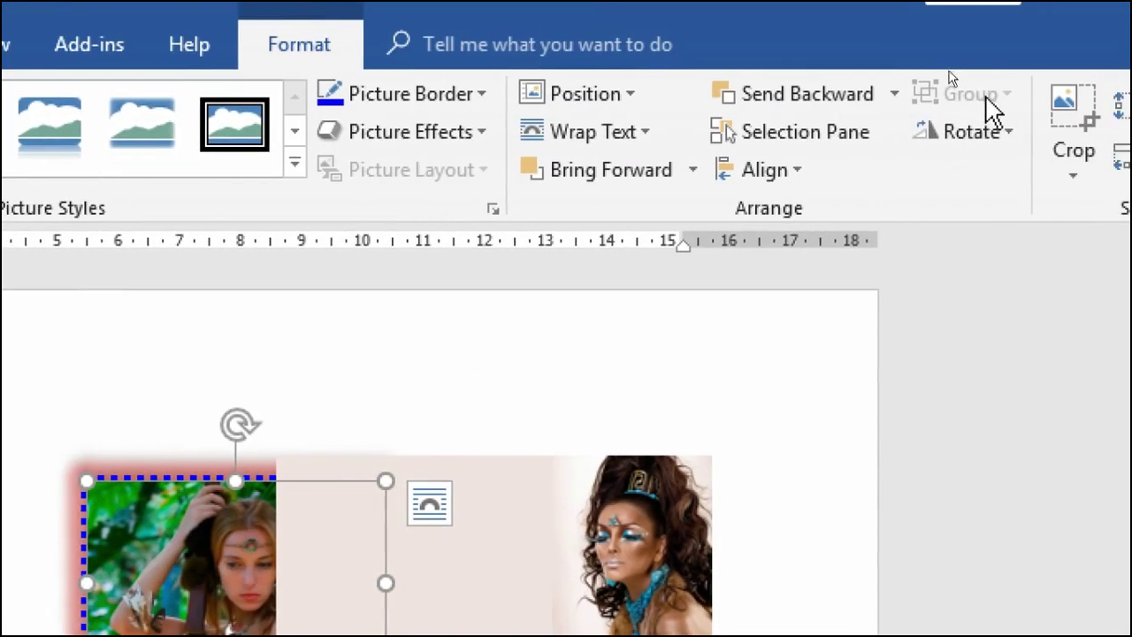
Stack the jungle photo over the woman photo's blank area and show the object list
{"action": "left_click", "coordinate": [616, 179]}
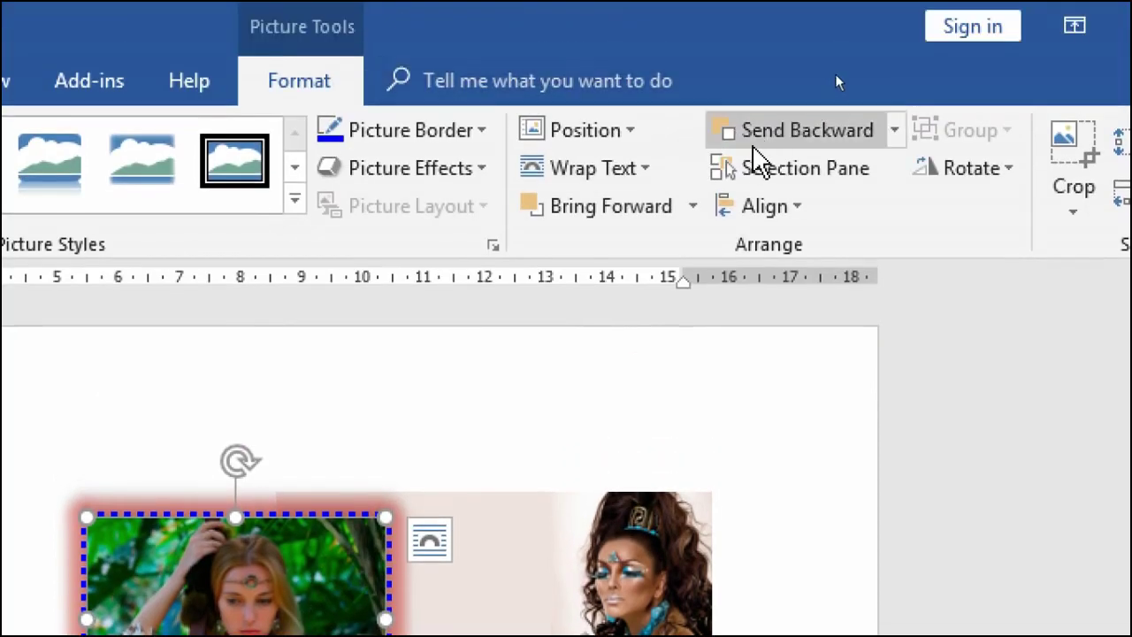
{"action": "left_click", "coordinate": [753, 149]}
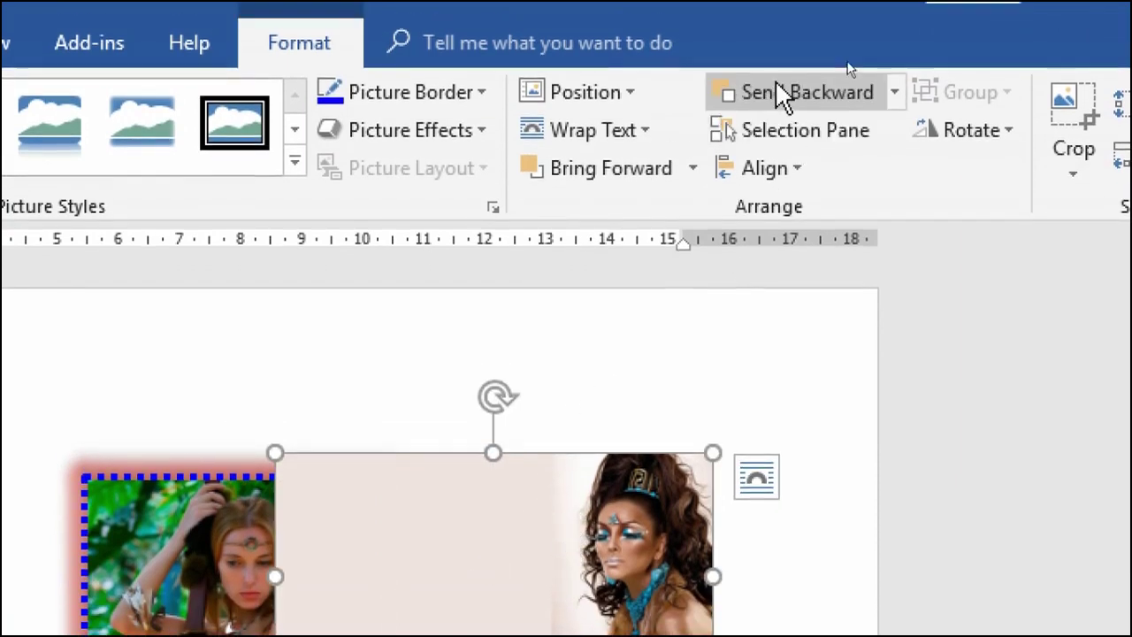
{"action": "left_click", "coordinate": [775, 78]}
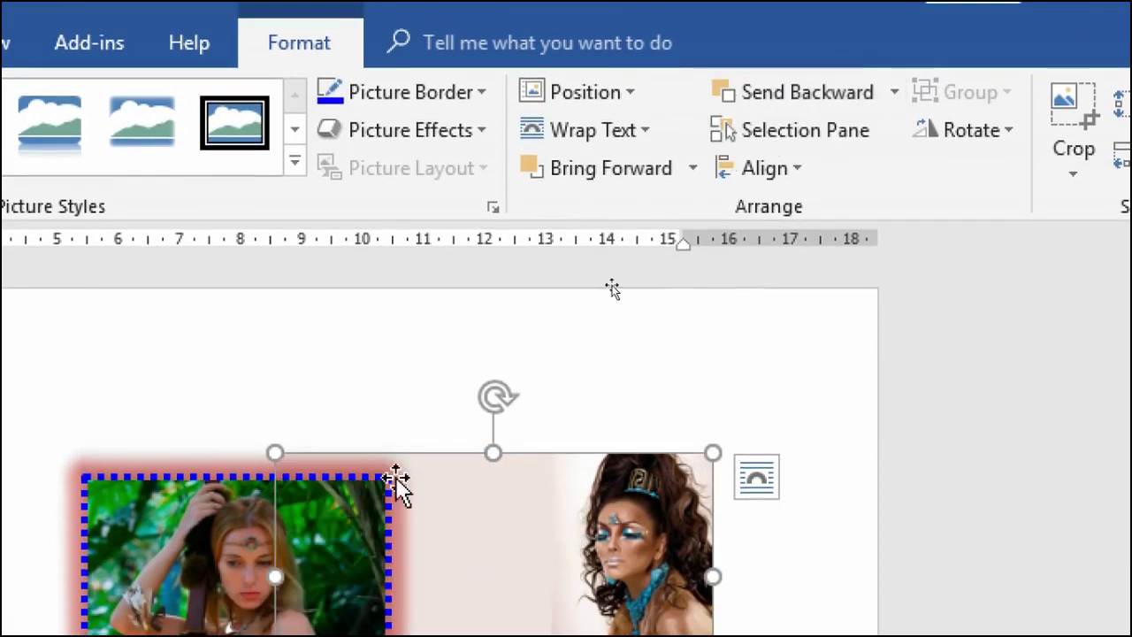
{"action": "left_click_drag", "start_coordinate": [185, 523], "coordinate": [340, 529]}
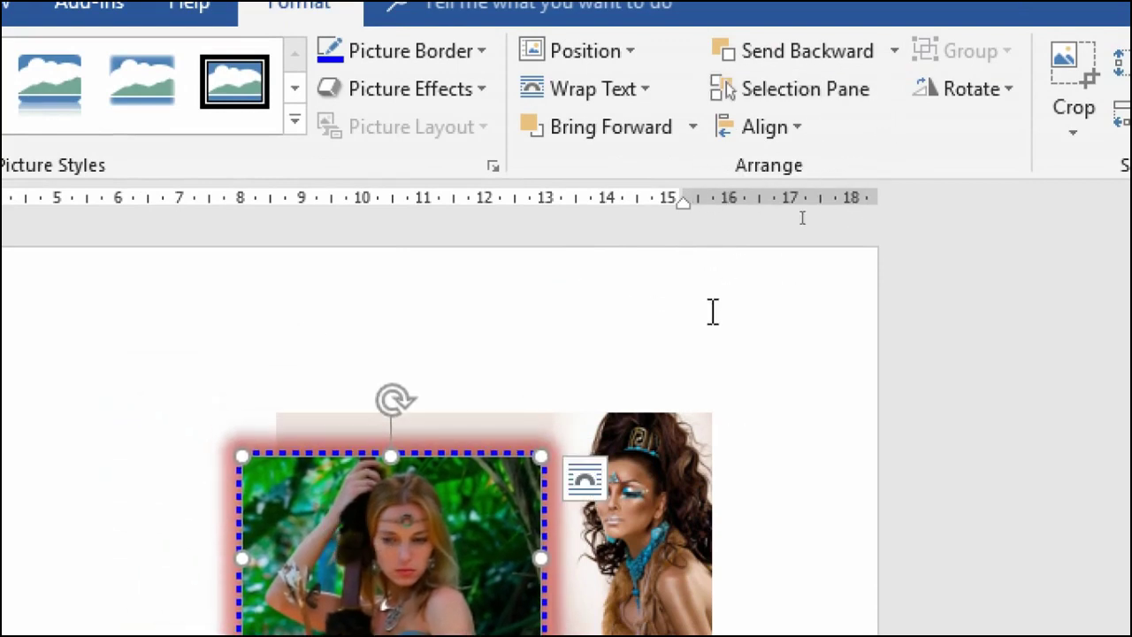
{"action": "left_click", "coordinate": [847, 88]}
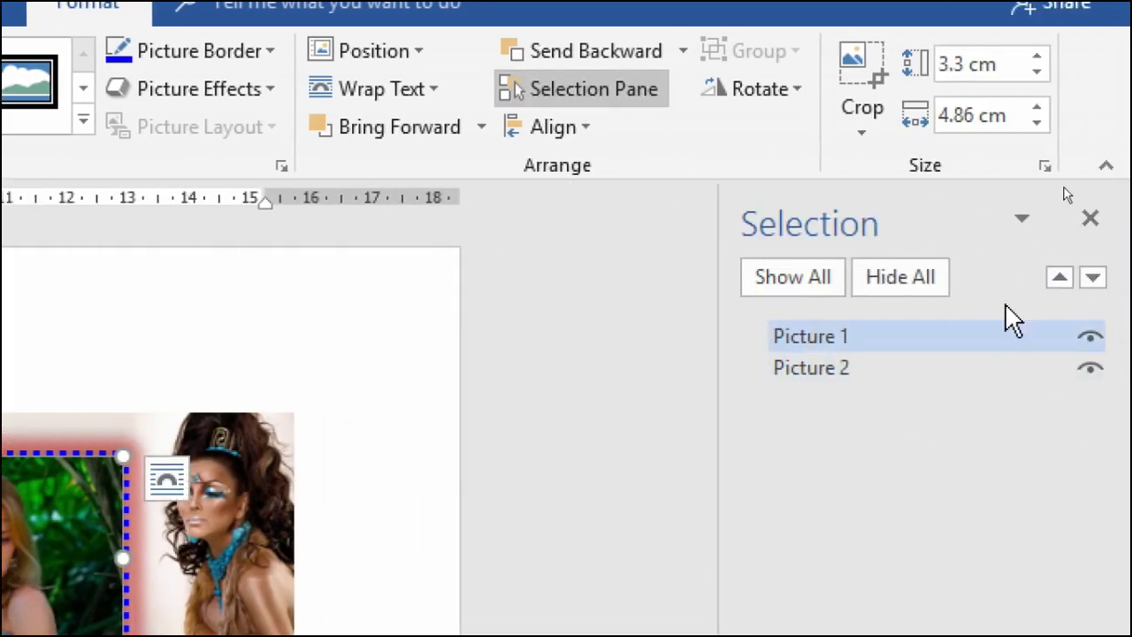
{"action": "left_click", "coordinate": [896, 367]}
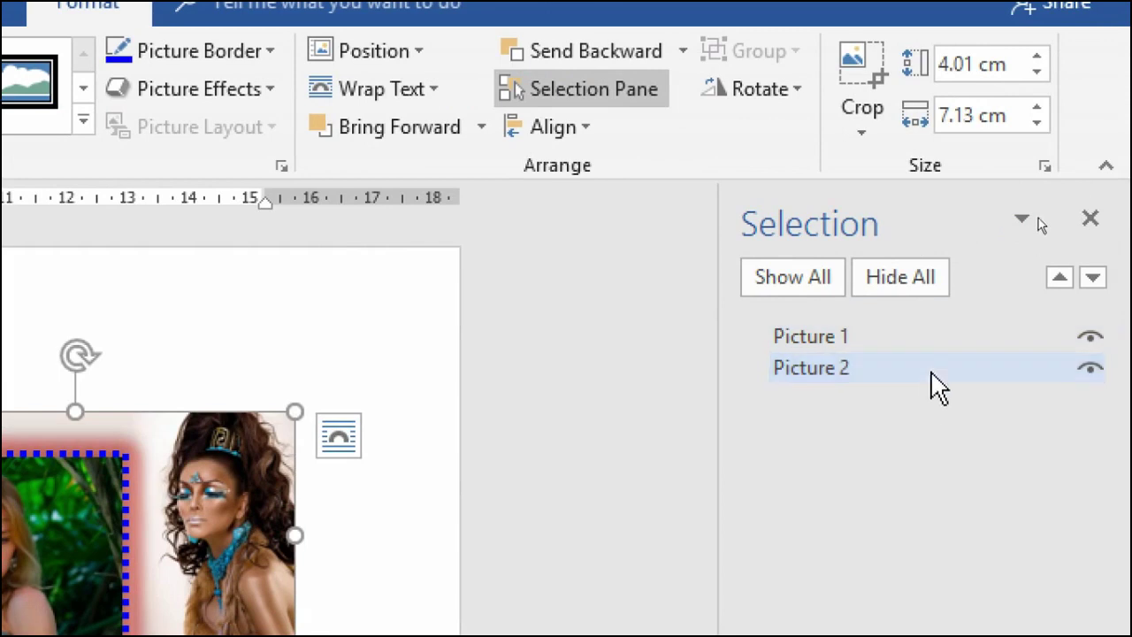
{"action": "left_click", "coordinate": [1091, 337]}
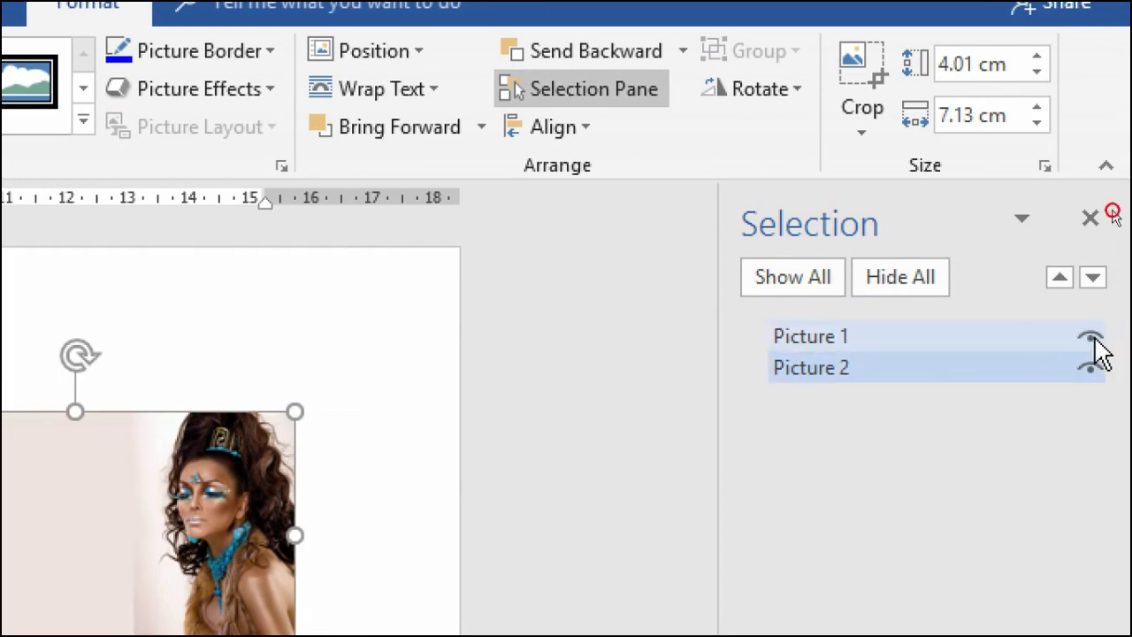
{"action": "left_click", "coordinate": [1091, 337]}
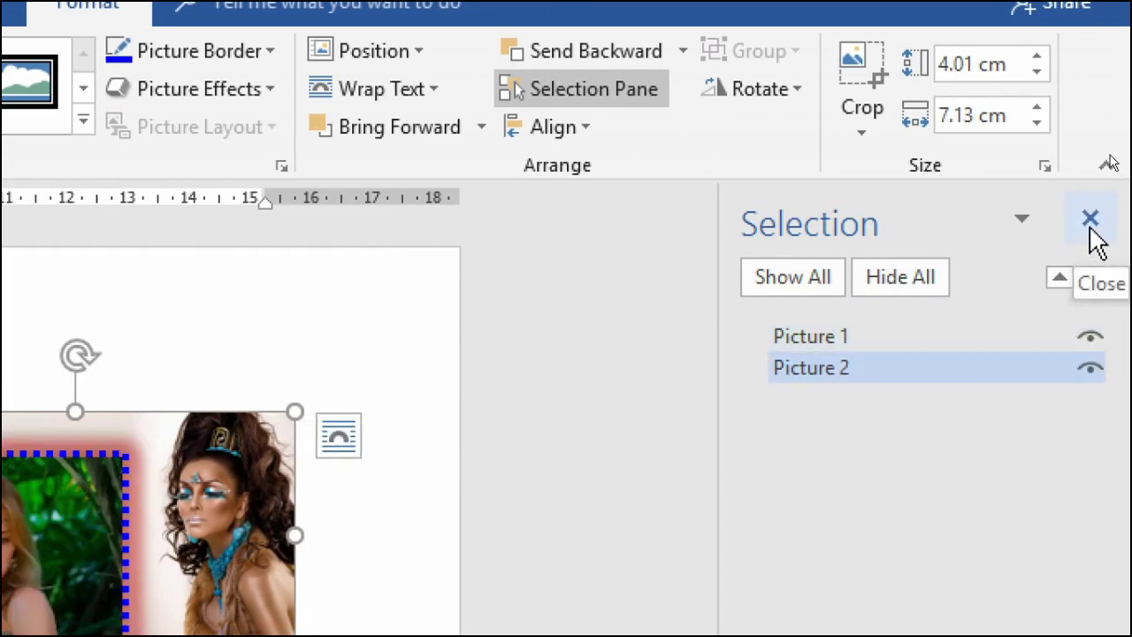
{"action": "left_click", "coordinate": [1091, 228]}
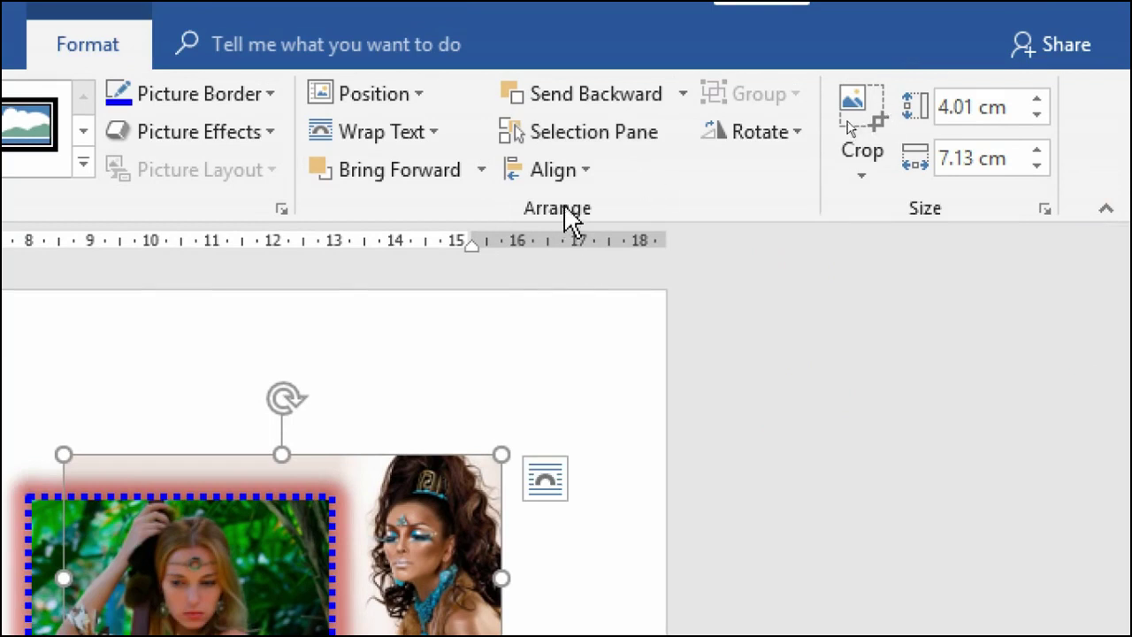
{"action": "left_click", "coordinate": [559, 173]}
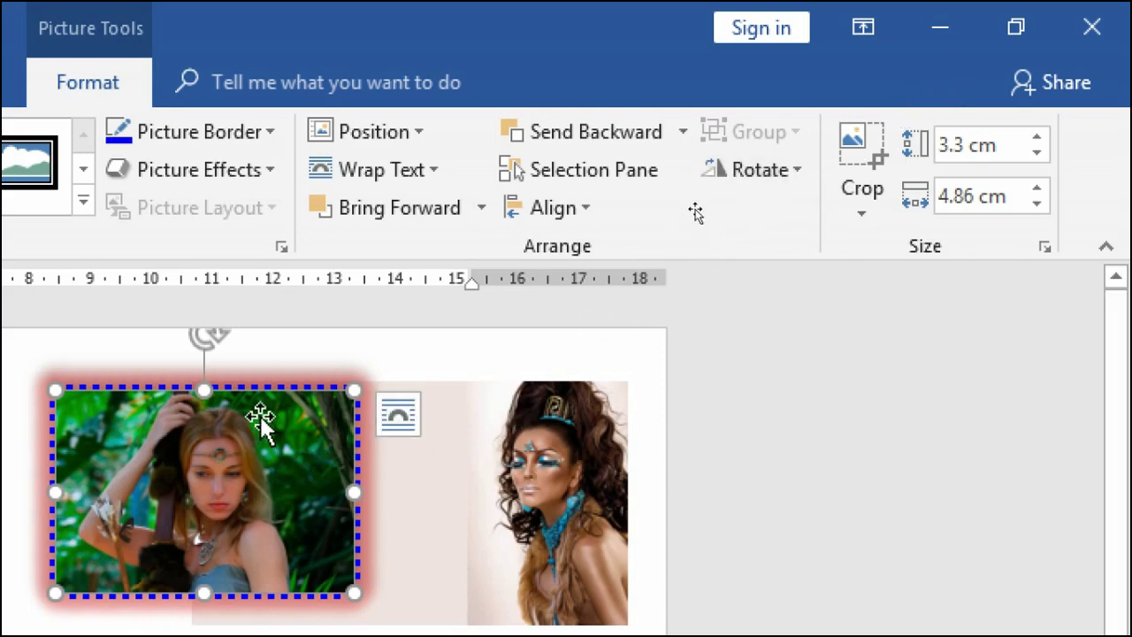
Flip the left photo vertically and rotate it back upright, leaving it mirrored
{"action": "left_click_drag", "start_coordinate": [261, 423], "coordinate": [302, 478]}
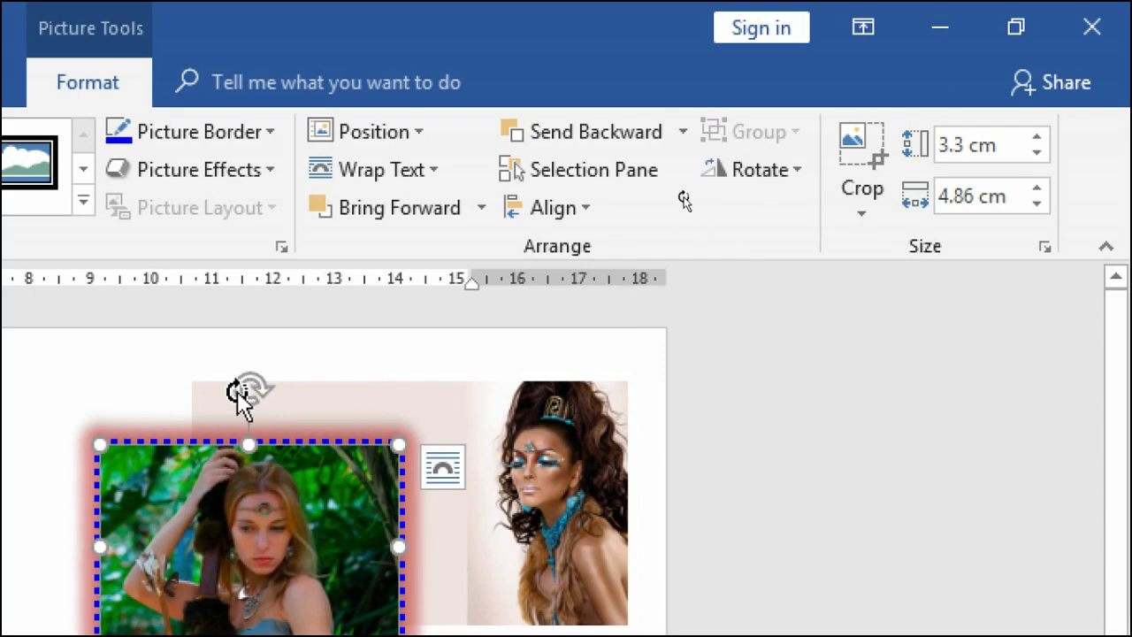
{"action": "left_click_drag", "start_coordinate": [249, 390], "coordinate": [144, 463]}
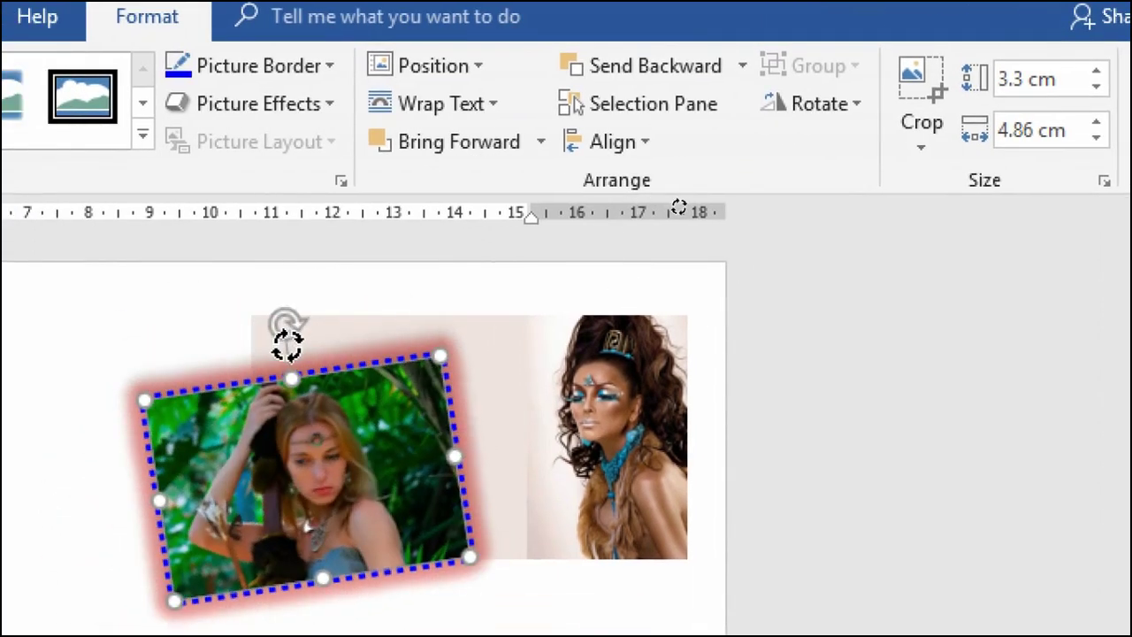
{"action": "left_click_drag", "start_coordinate": [144, 462], "coordinate": [309, 346]}
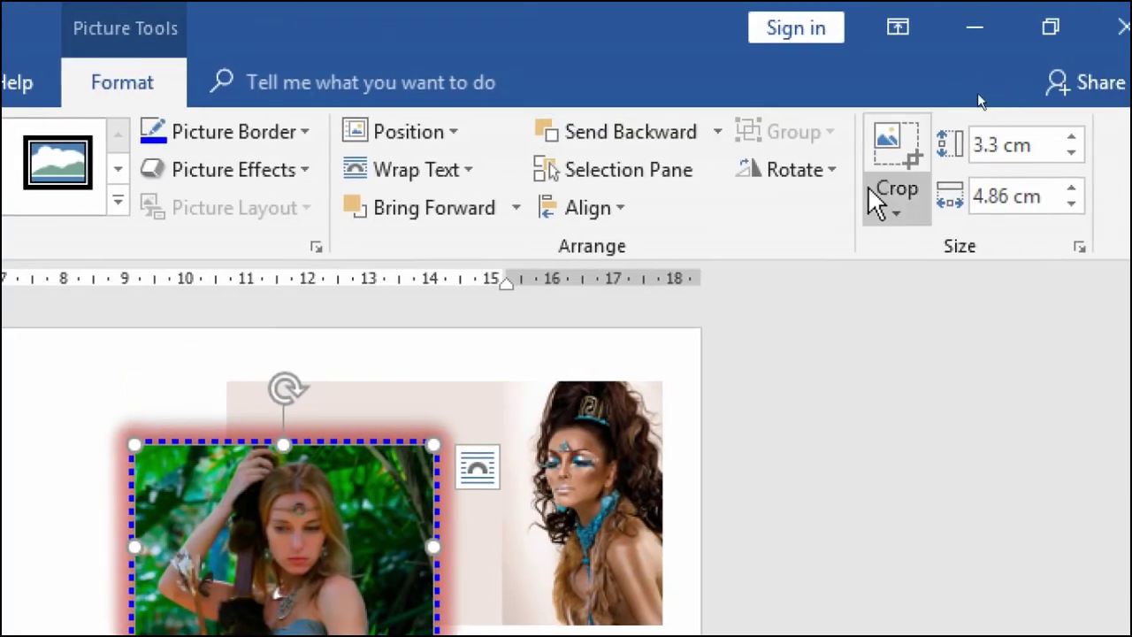
{"action": "left_click", "coordinate": [823, 173]}
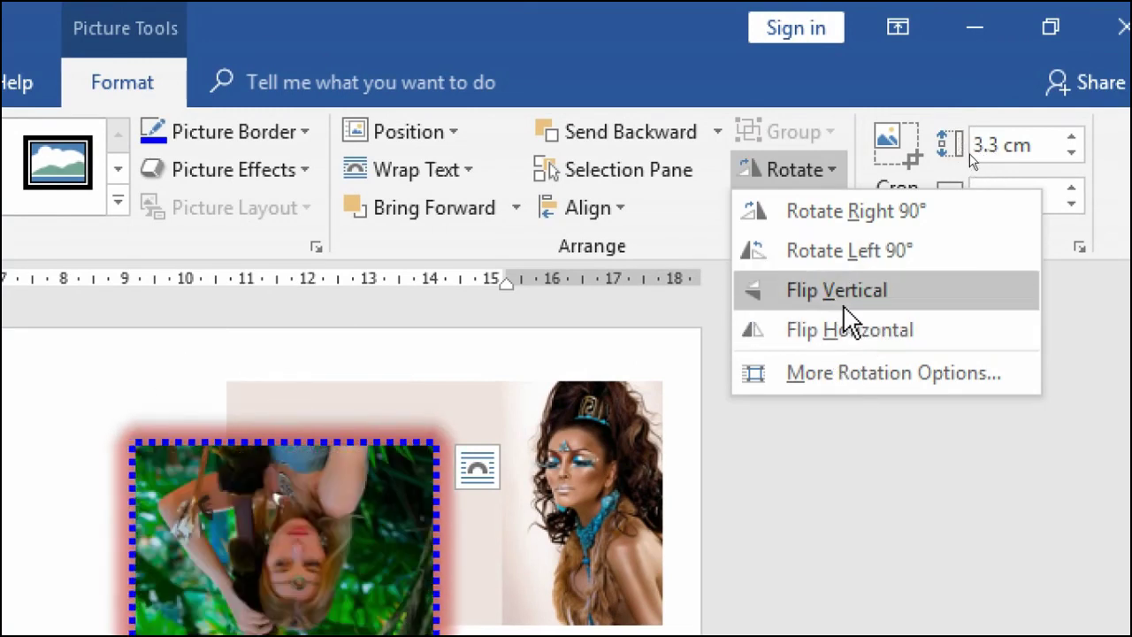
{"action": "left_click", "coordinate": [844, 301]}
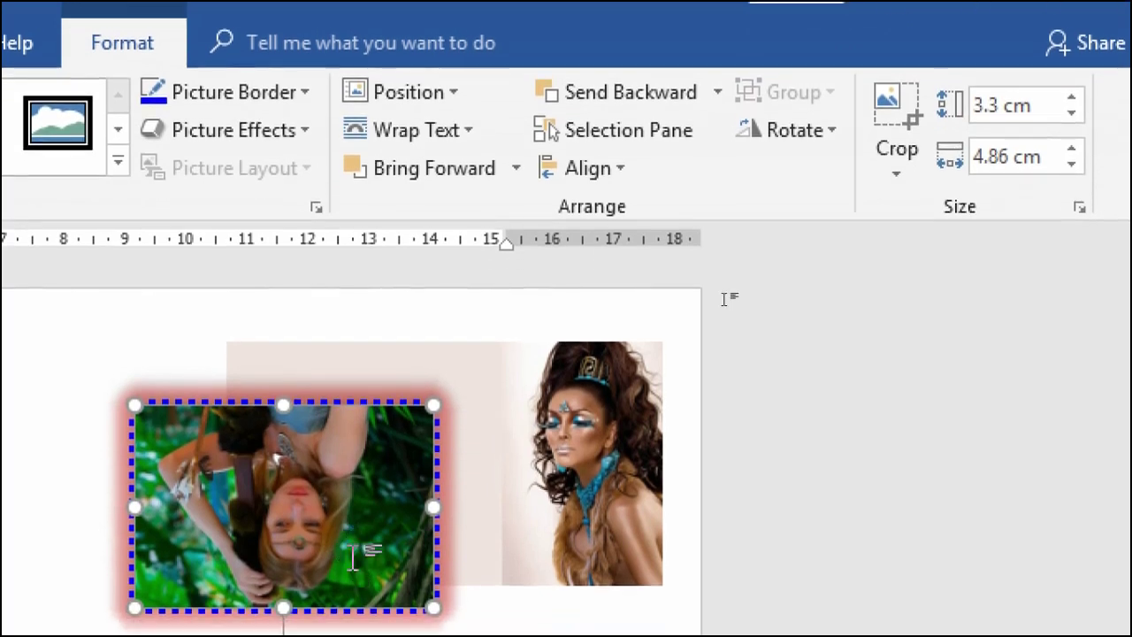
{"action": "scroll", "coordinate": [352, 557], "scroll_direction": "down", "scroll_amount": 3}
{"action": "mouse_move", "coordinate": [283, 505]}
{"action": "left_mouse_down"}
{"action": "mouse_move", "coordinate": [274, 222]}
{"action": "mouse_move", "coordinate": [299, 228]}
{"action": "left_mouse_up"}
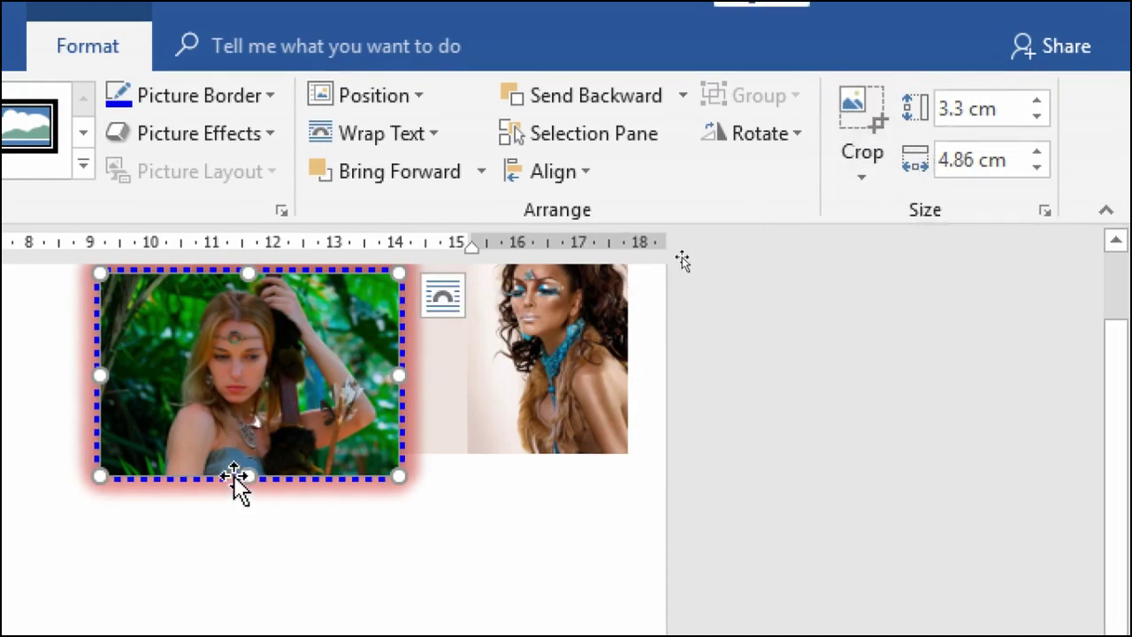
Delete the left photo and move the remaining jewellery photo to the left
{"action": "left_click_drag", "start_coordinate": [234, 477], "coordinate": [263, 556]}
{"action": "left_click_drag", "start_coordinate": [717, 363], "coordinate": [601, 494]}
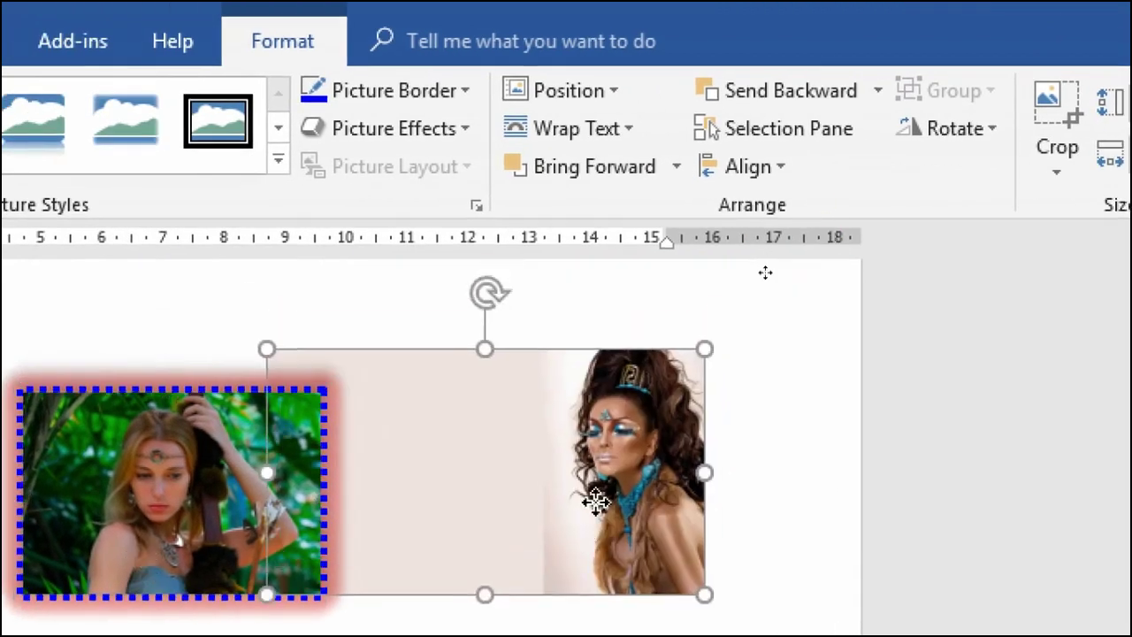
{"action": "left_click", "coordinate": [143, 510]}
{"action": "key", "text": "Delete"}
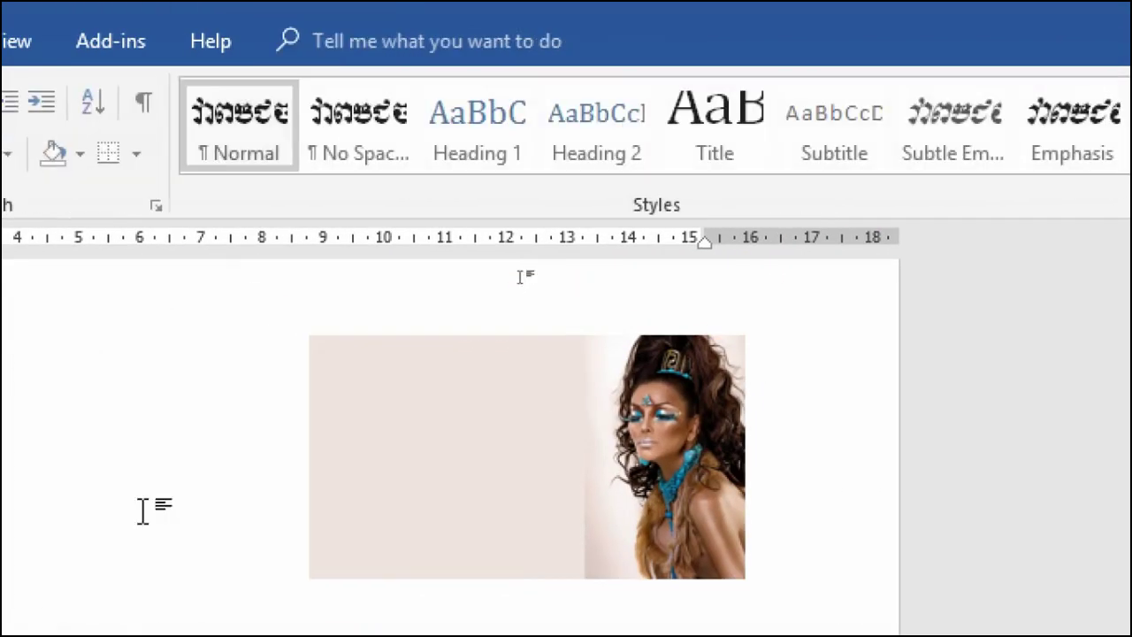
{"action": "left_click_drag", "start_coordinate": [578, 523], "coordinate": [392, 503]}
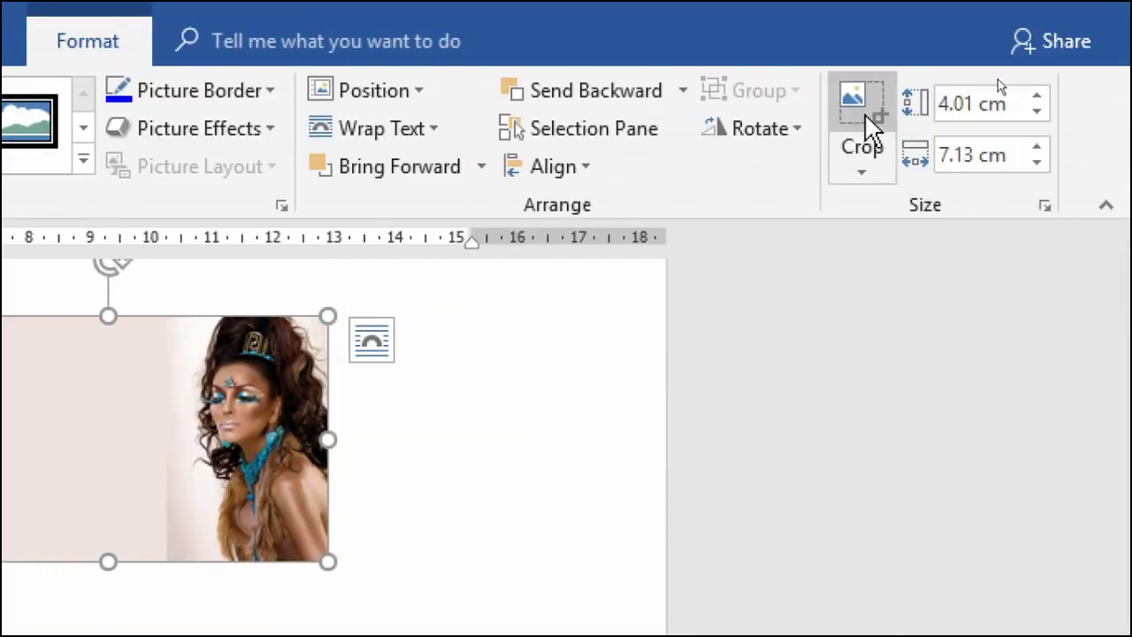
Crop the blank left area off the jewellery photo, leaving just the woman at 4.01 x 2.4 cm
{"action": "left_click", "coordinate": [862, 110]}
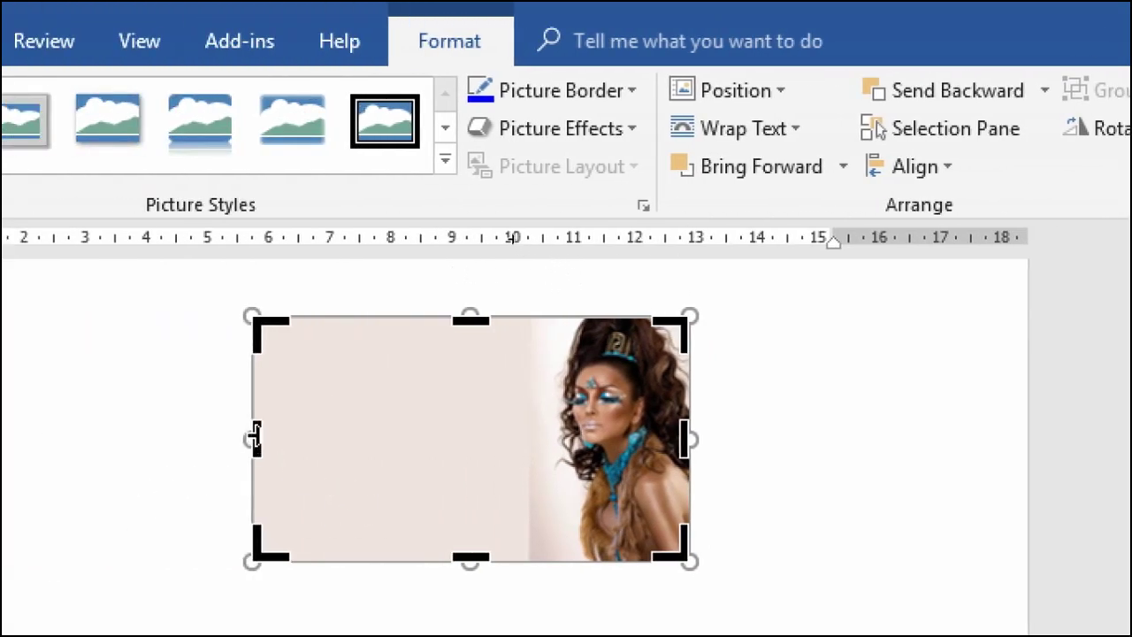
{"action": "left_click_drag", "start_coordinate": [256, 437], "coordinate": [531, 435]}
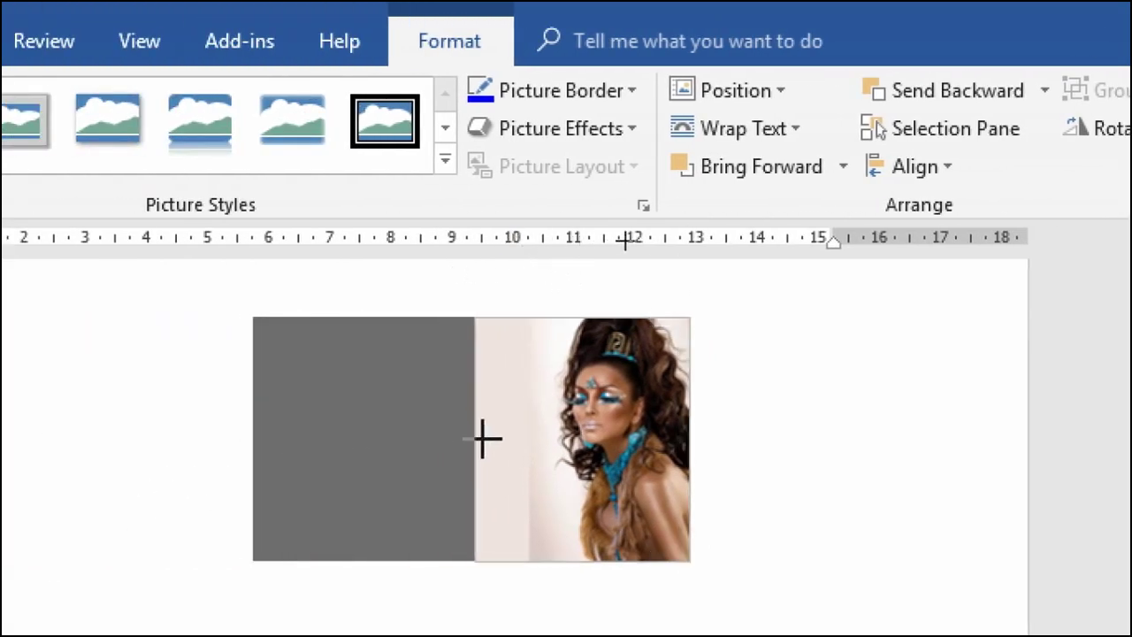
{"action": "left_click_drag", "start_coordinate": [530, 434], "coordinate": [528, 436]}
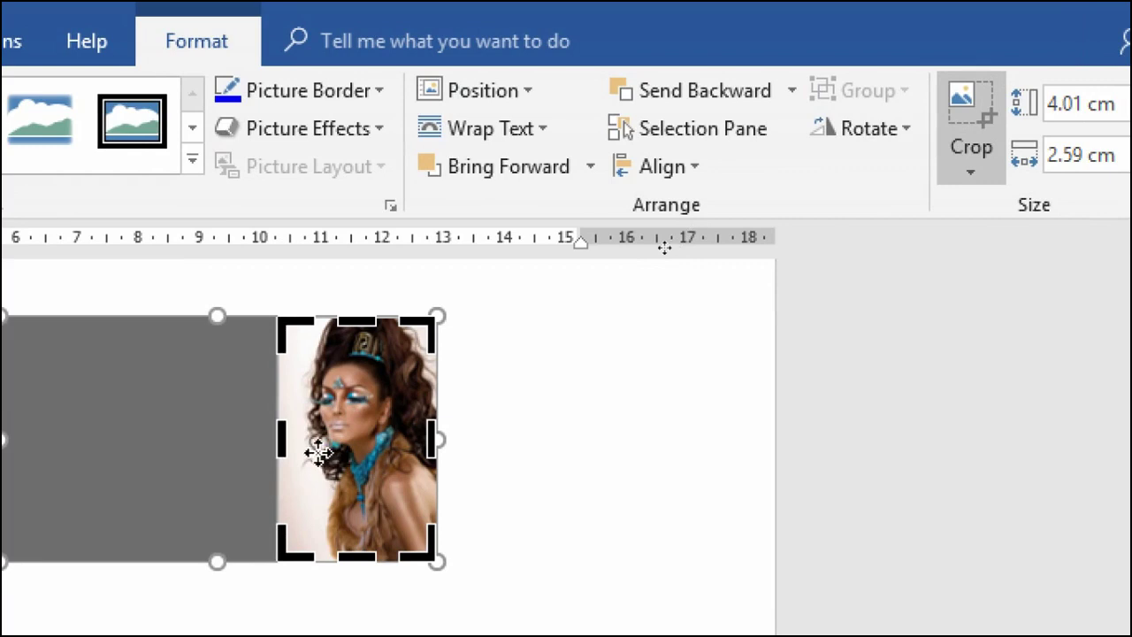
{"action": "left_click_drag", "start_coordinate": [278, 435], "coordinate": [292, 433]}
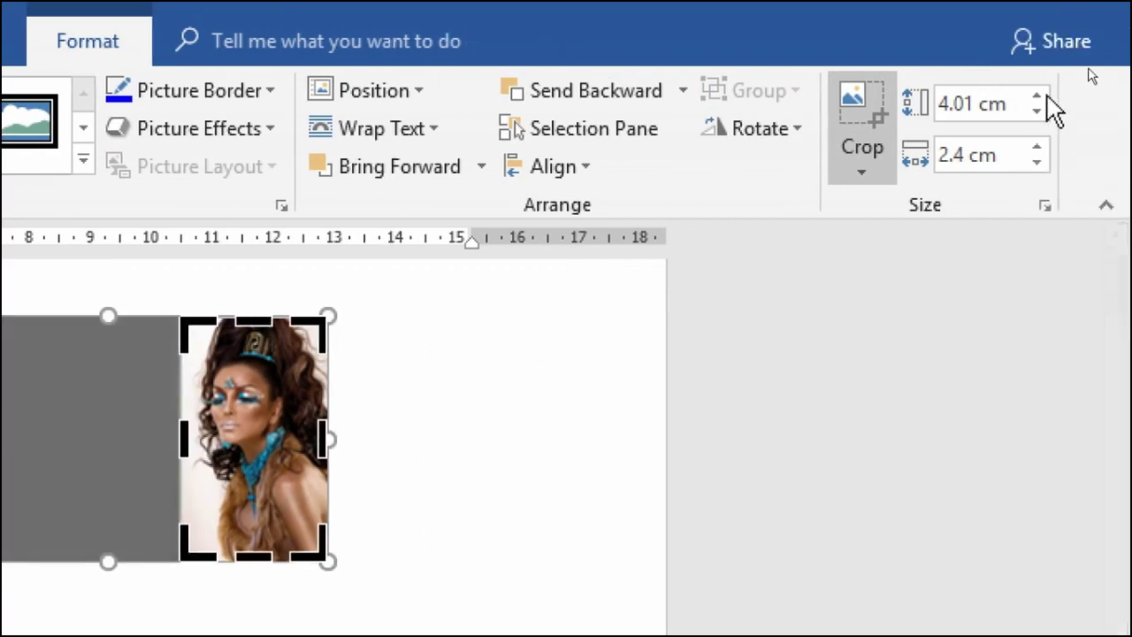
{"action": "left_click", "coordinate": [877, 99]}
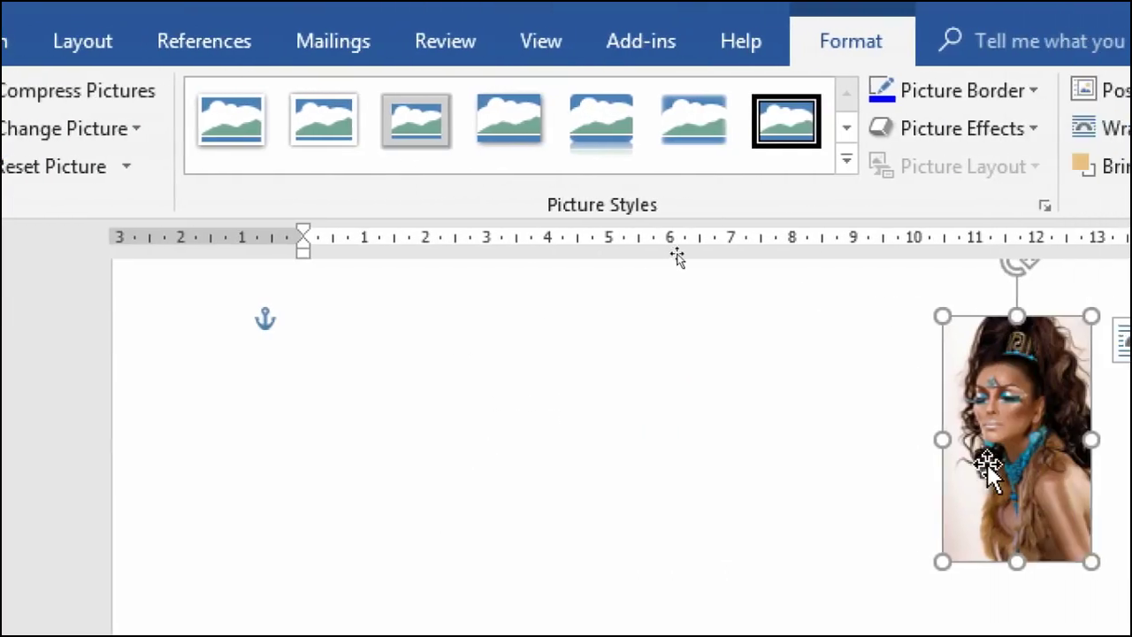
Place the cropped jewellery photo at the top-left of the page, nudged slightly right and up
{"action": "left_click_drag", "start_coordinate": [986, 466], "coordinate": [192, 488]}
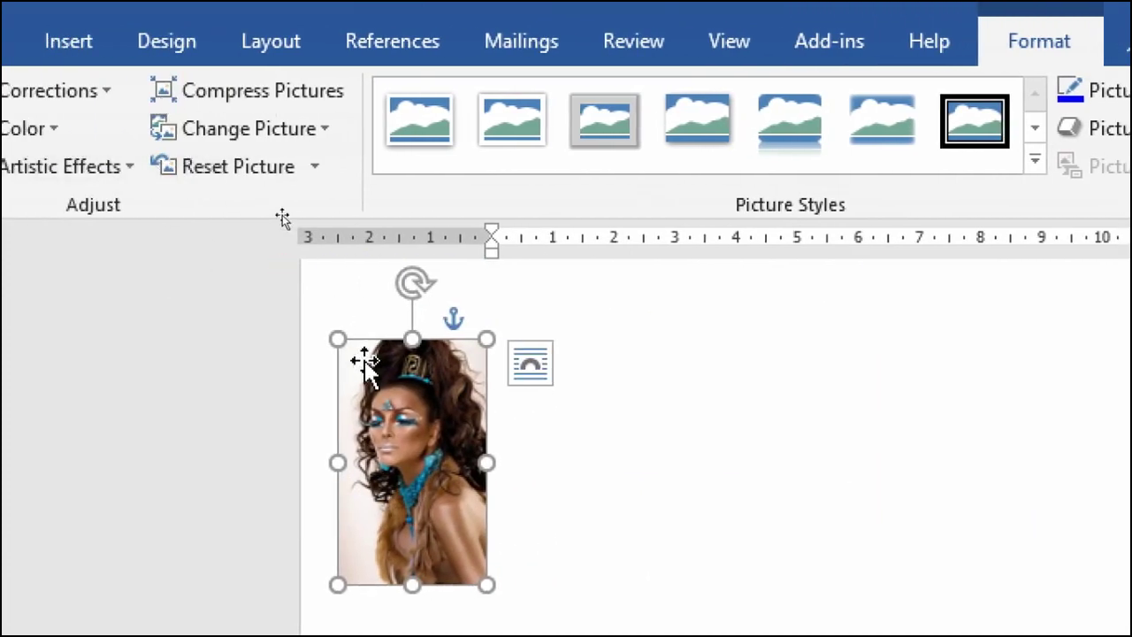
{"action": "left_click_drag", "start_coordinate": [434, 437], "coordinate": [490, 416]}
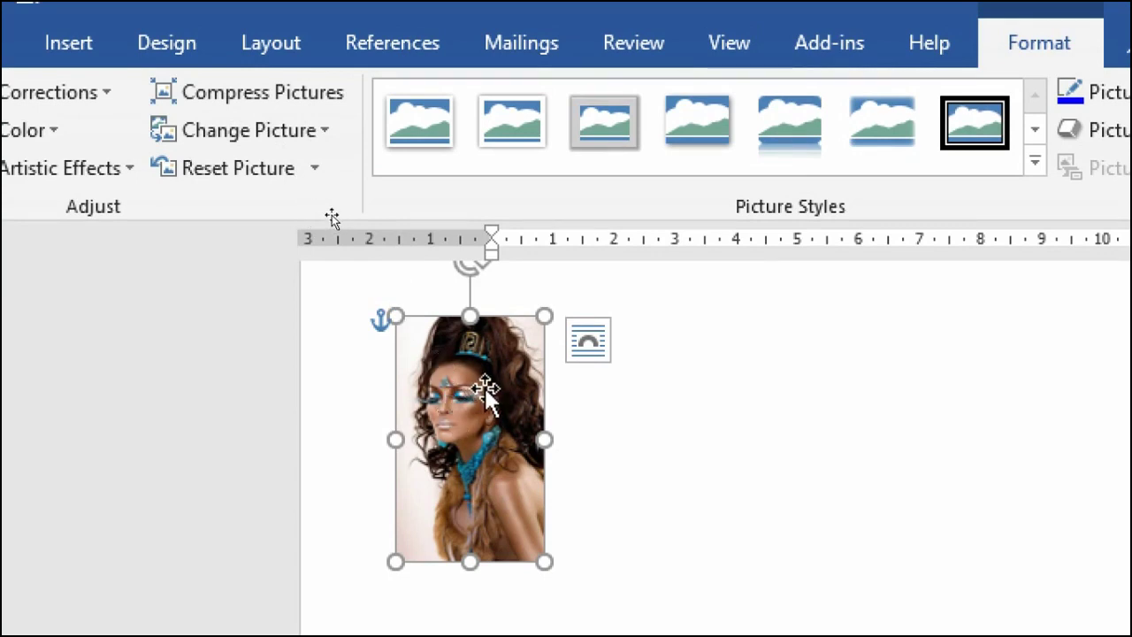
Compress the pictures at default resolution with Delete cropped areas kept on
{"action": "left_click", "coordinate": [257, 95]}
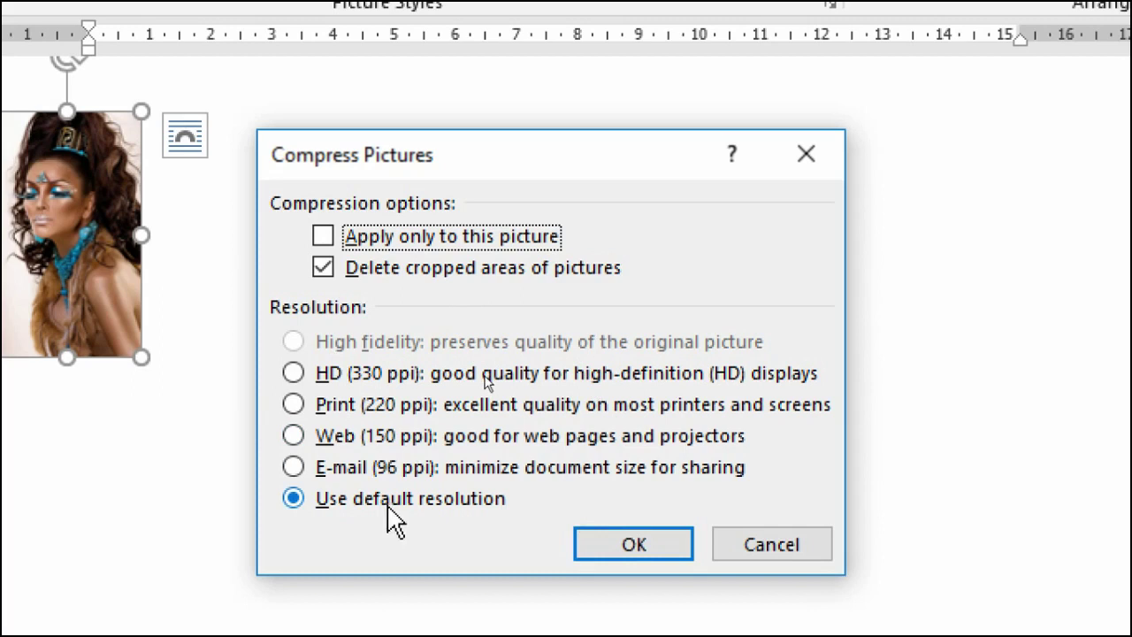
{"action": "left_click", "coordinate": [633, 538]}
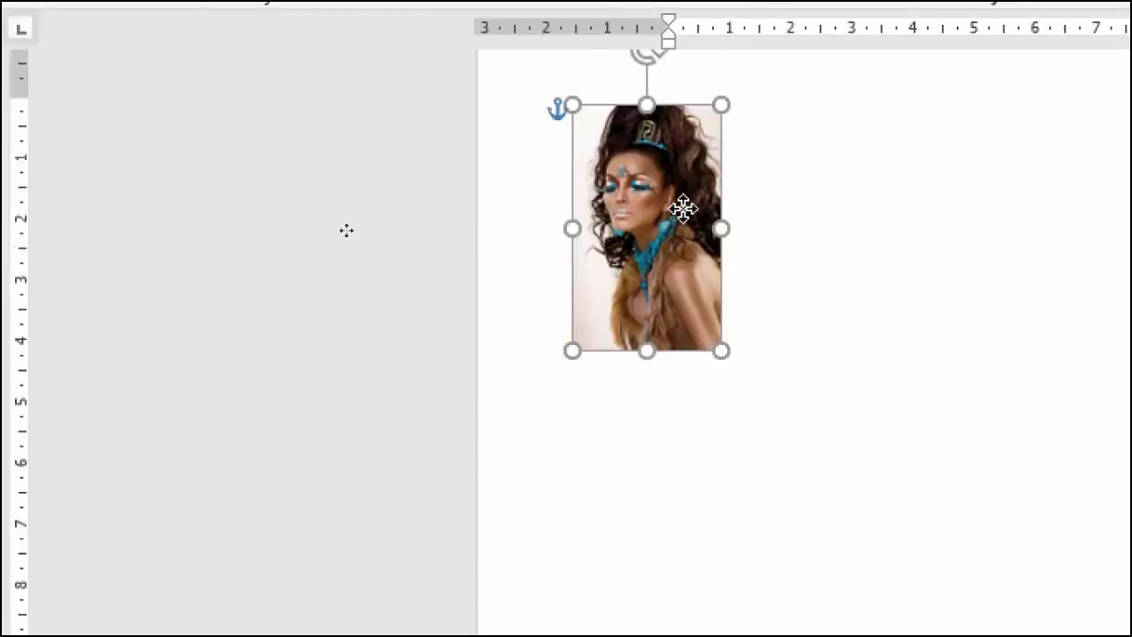
Shrink the photo proportionally to about 2.98 x 1.78 cm and move it to the page's top right
{"action": "left_click_drag", "start_coordinate": [649, 217], "coordinate": [731, 217]}
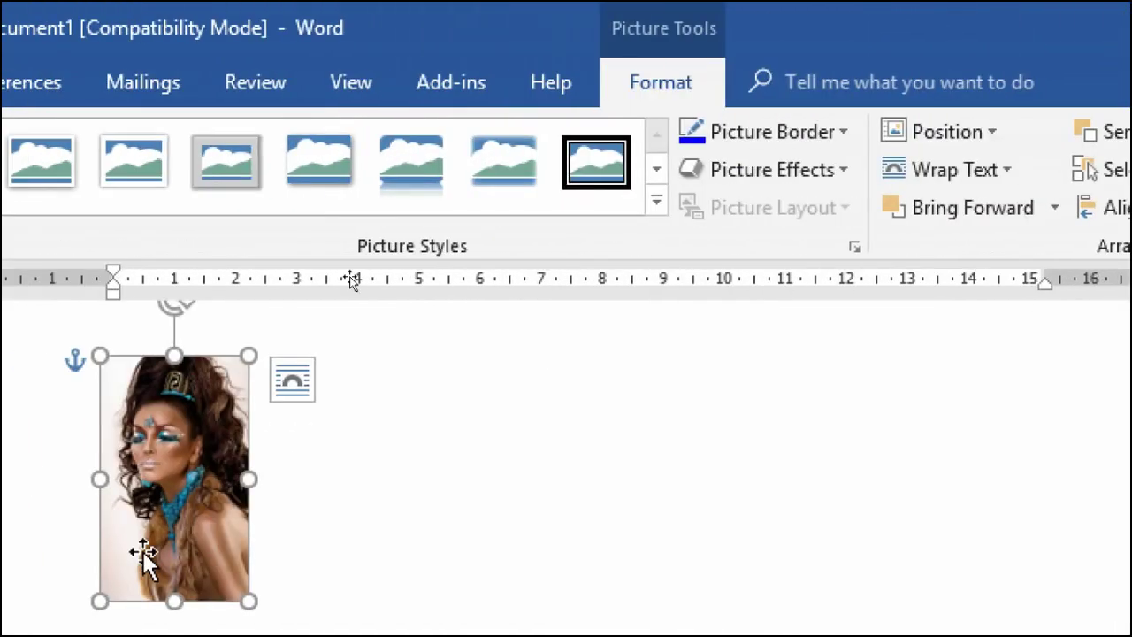
{"action": "left_click_drag", "start_coordinate": [251, 478], "coordinate": [725, 480]}
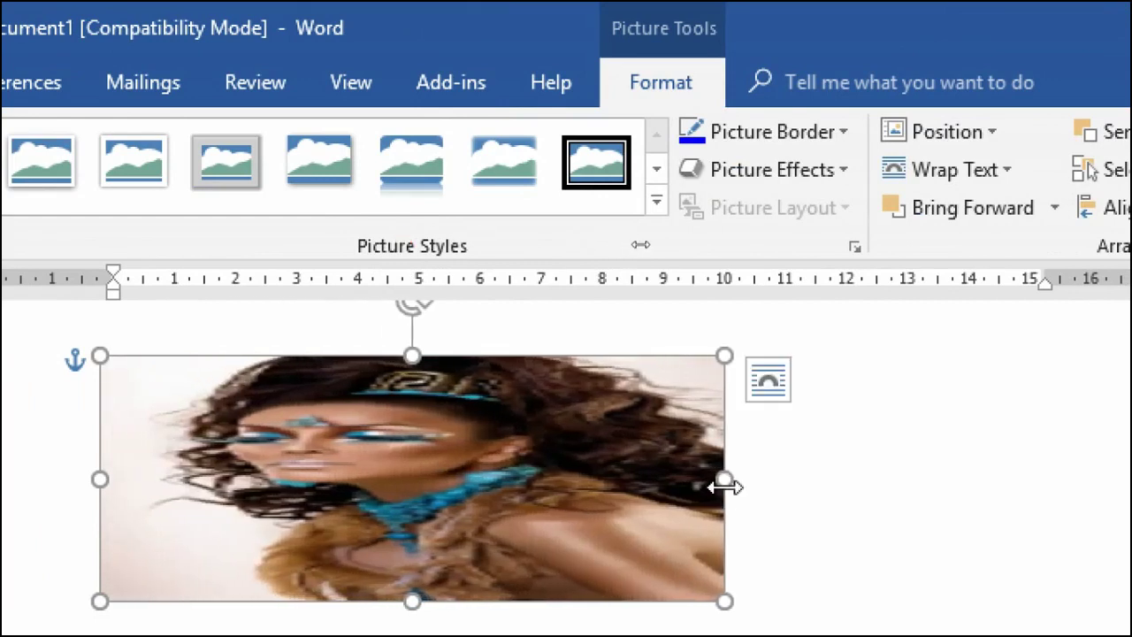
{"action": "key", "text": "ctrl+z"}
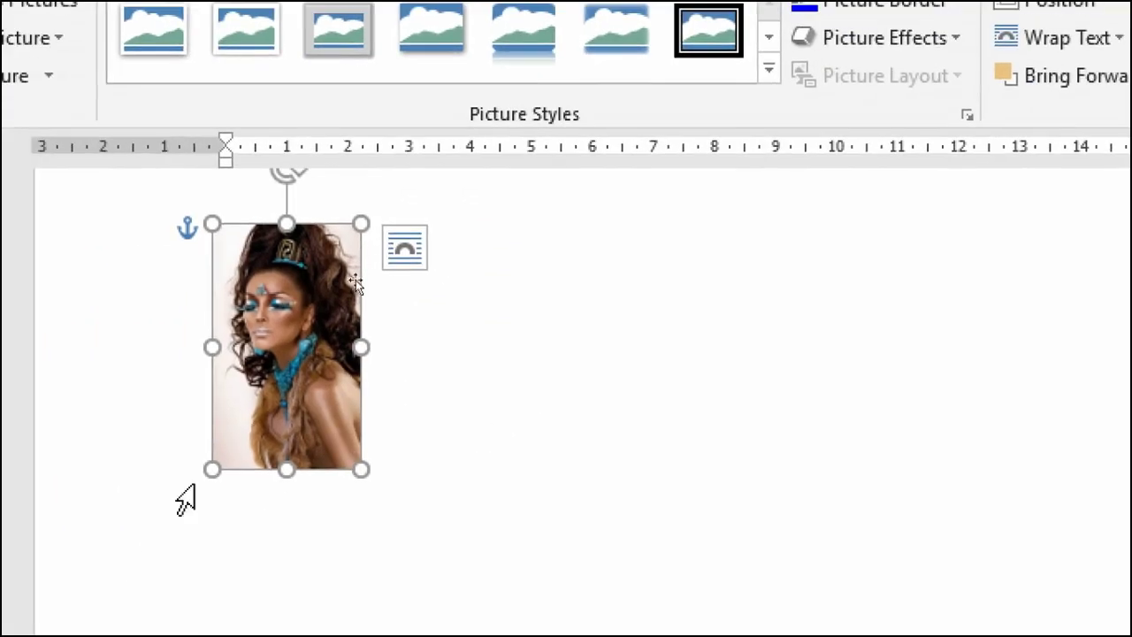
{"action": "mouse_move", "coordinate": [360, 470]}
{"action": "left_mouse_down"}
{"action": "mouse_move", "coordinate": [546, 406]}
{"action": "mouse_move", "coordinate": [549, 531]}
{"action": "mouse_move", "coordinate": [442, 380]}
{"action": "mouse_move", "coordinate": [383, 324]}
{"action": "mouse_move", "coordinate": [499, 431]}
{"action": "mouse_move", "coordinate": [342, 288]}
{"action": "mouse_move", "coordinate": [561, 430]}
{"action": "mouse_move", "coordinate": [410, 265]}
{"action": "mouse_move", "coordinate": [323, 404]}
{"action": "left_mouse_up"}
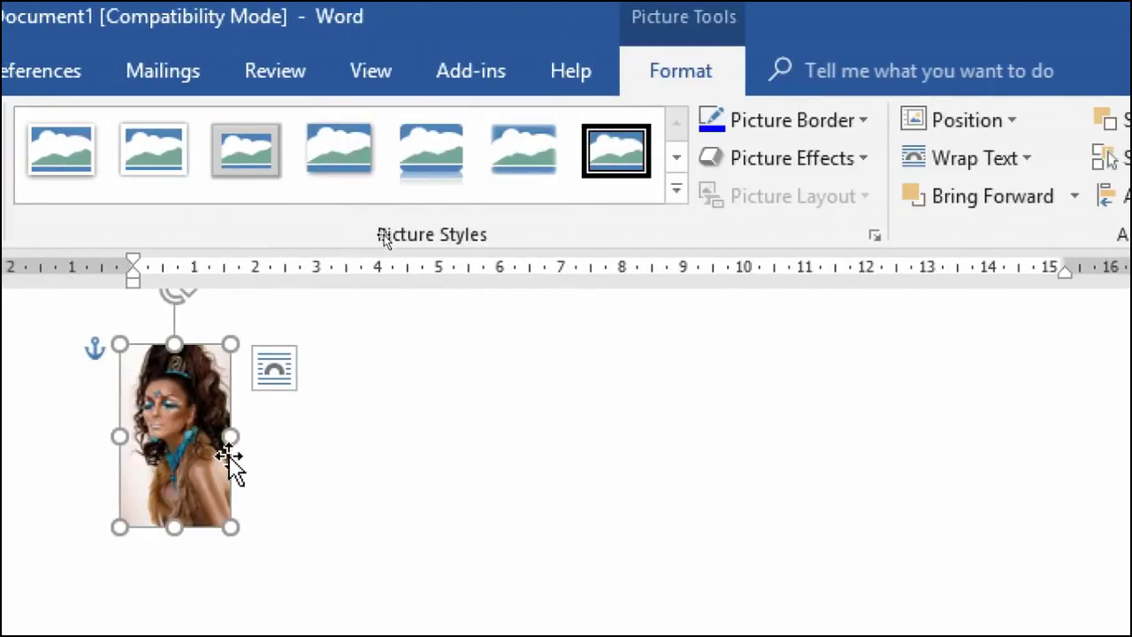
{"action": "mouse_move", "coordinate": [361, 460]}
{"action": "left_mouse_down"}
{"action": "mouse_move", "coordinate": [985, 439]}
{"action": "mouse_move", "coordinate": [929, 447]}
{"action": "left_mouse_up"}
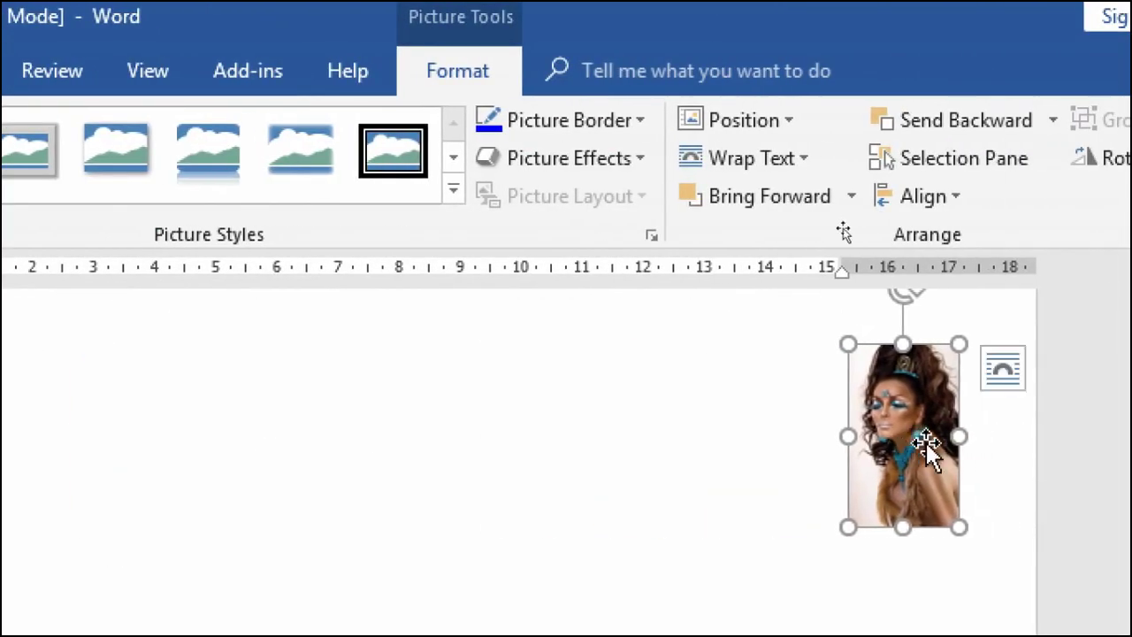
Raise the photo's height in small steps toward 4 cm
{"action": "left_click", "coordinate": [1039, 127]}
{"action": "left_click", "coordinate": [1041, 128]}
{"action": "left_click", "coordinate": [1040, 127]}
{"action": "left_click", "coordinate": [1041, 128]}
{"action": "left_click", "coordinate": [1040, 127]}
{"action": "left_click", "coordinate": [1040, 127]}
{"action": "left_click", "coordinate": [1041, 127]}
{"action": "left_click", "coordinate": [1041, 128]}
{"action": "left_click", "coordinate": [1040, 127]}
{"action": "left_click", "coordinate": [1040, 127]}
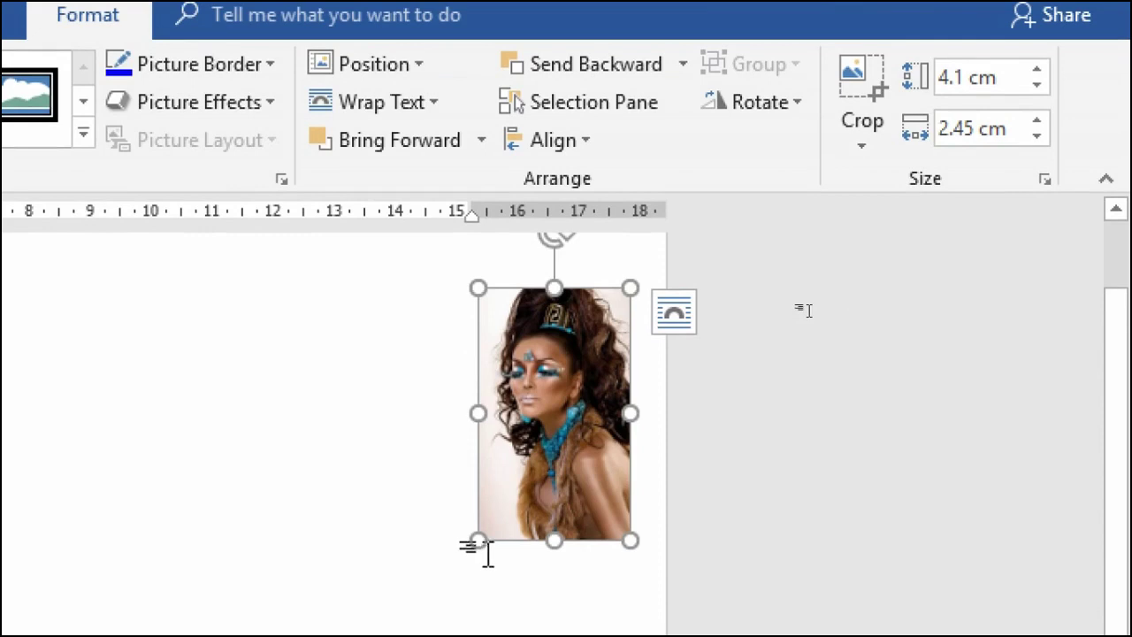
Enlarge the photo to 15.83 x 9.48 cm and move it left toward the page centre
{"action": "left_click_drag", "start_coordinate": [478, 541], "coordinate": [397, 558]}
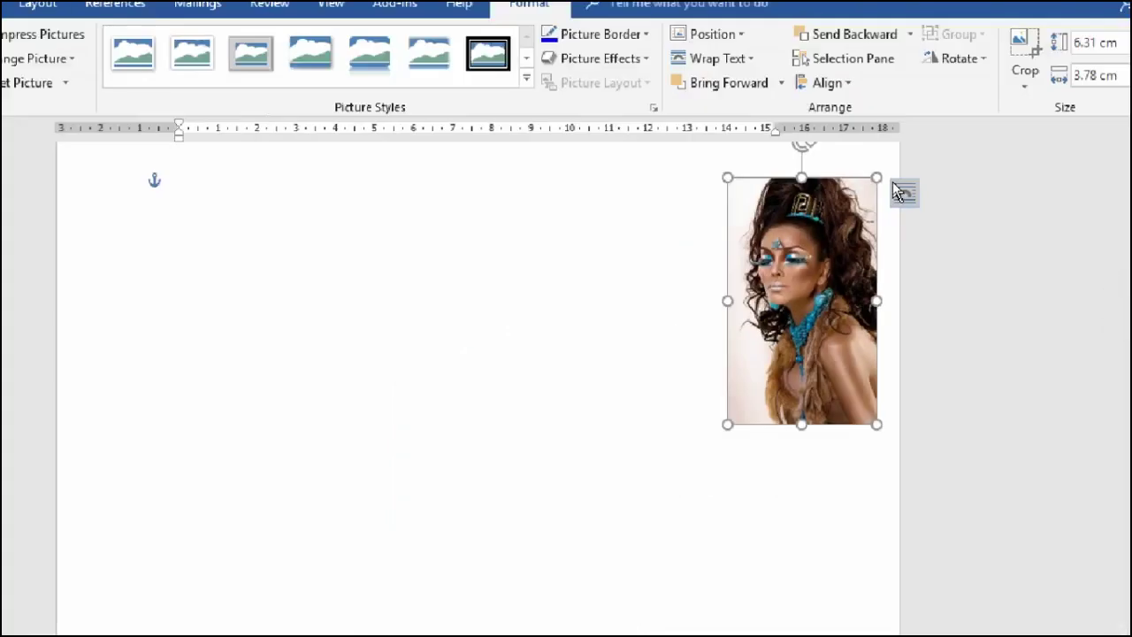
{"action": "left_click", "coordinate": [660, 367]}
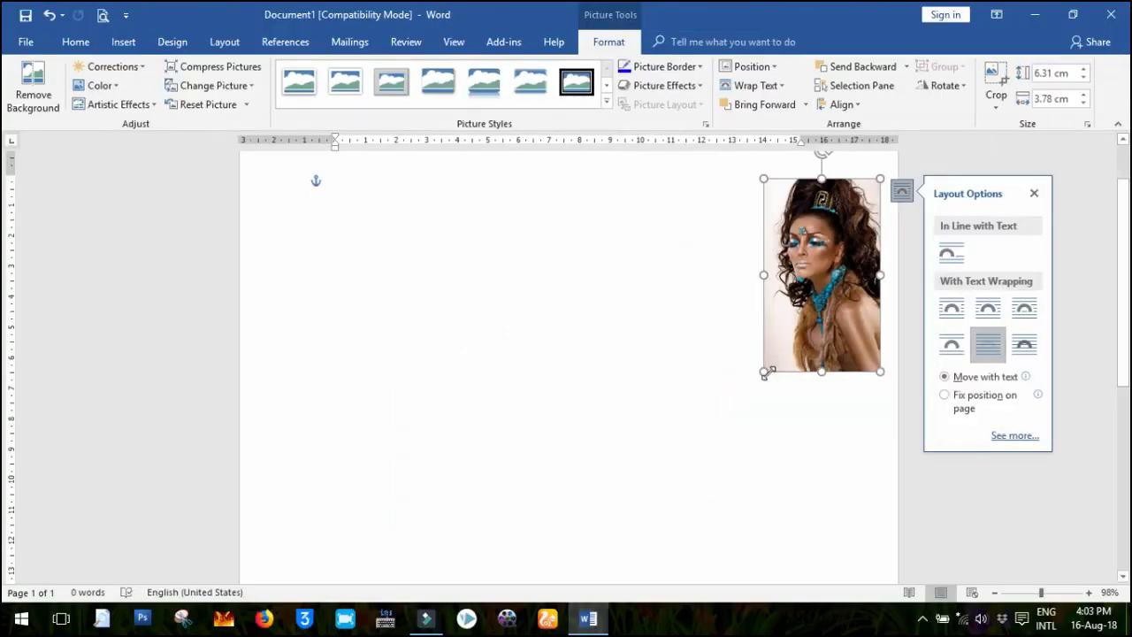
{"action": "left_click_drag", "start_coordinate": [758, 379], "coordinate": [589, 423]}
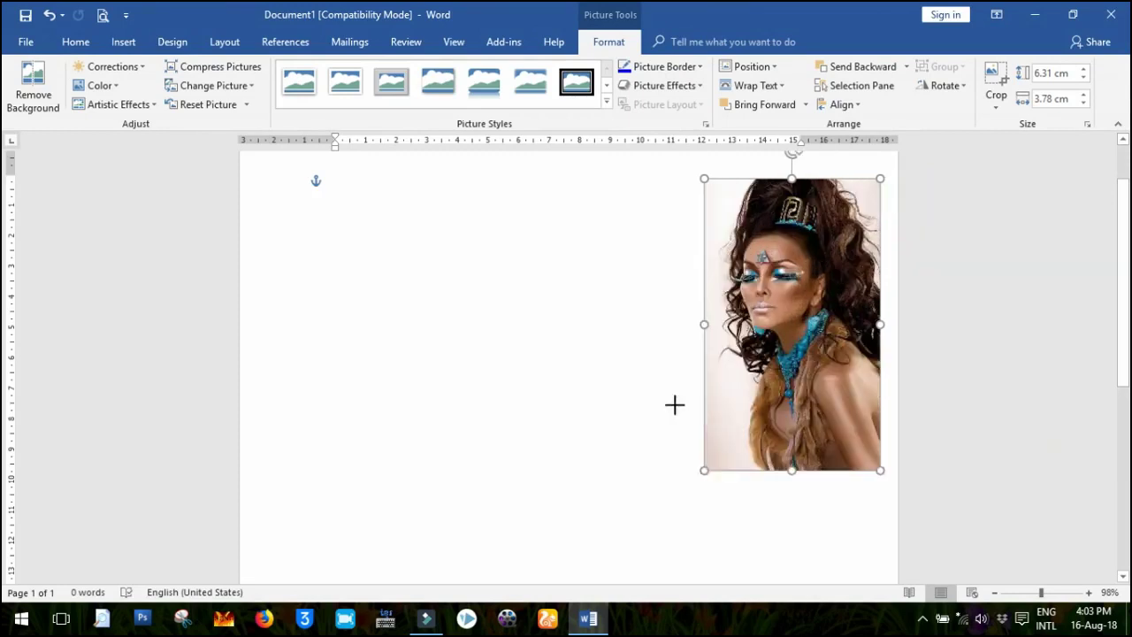
{"action": "mouse_move", "coordinate": [694, 406]}
{"action": "left_mouse_down"}
{"action": "mouse_move", "coordinate": [567, 407]}
{"action": "mouse_move", "coordinate": [584, 432]}
{"action": "left_mouse_up"}
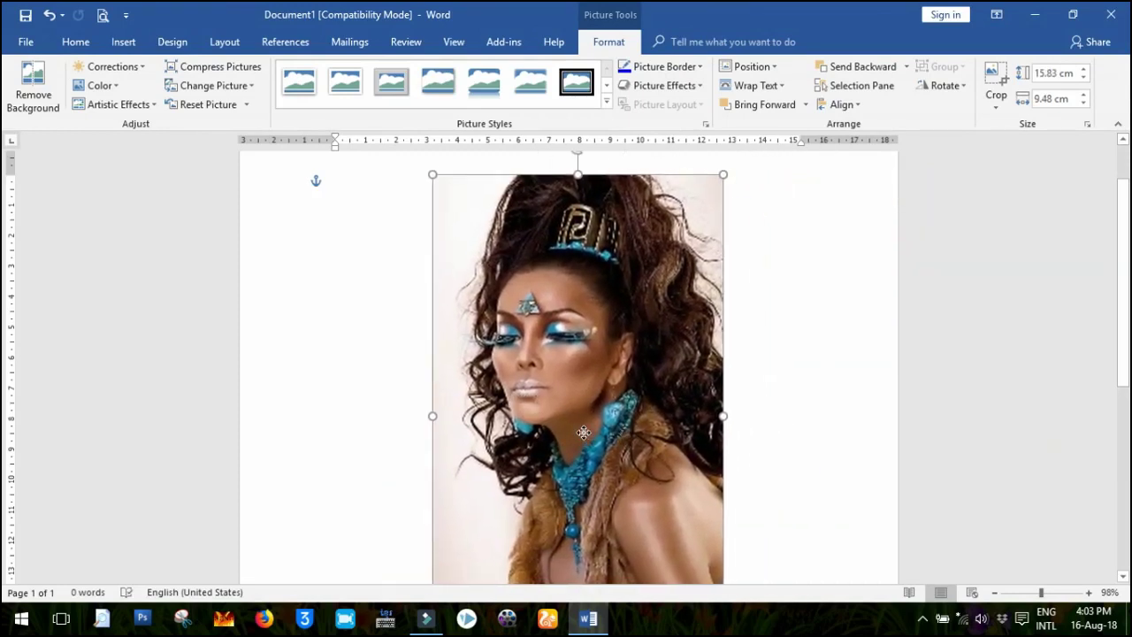